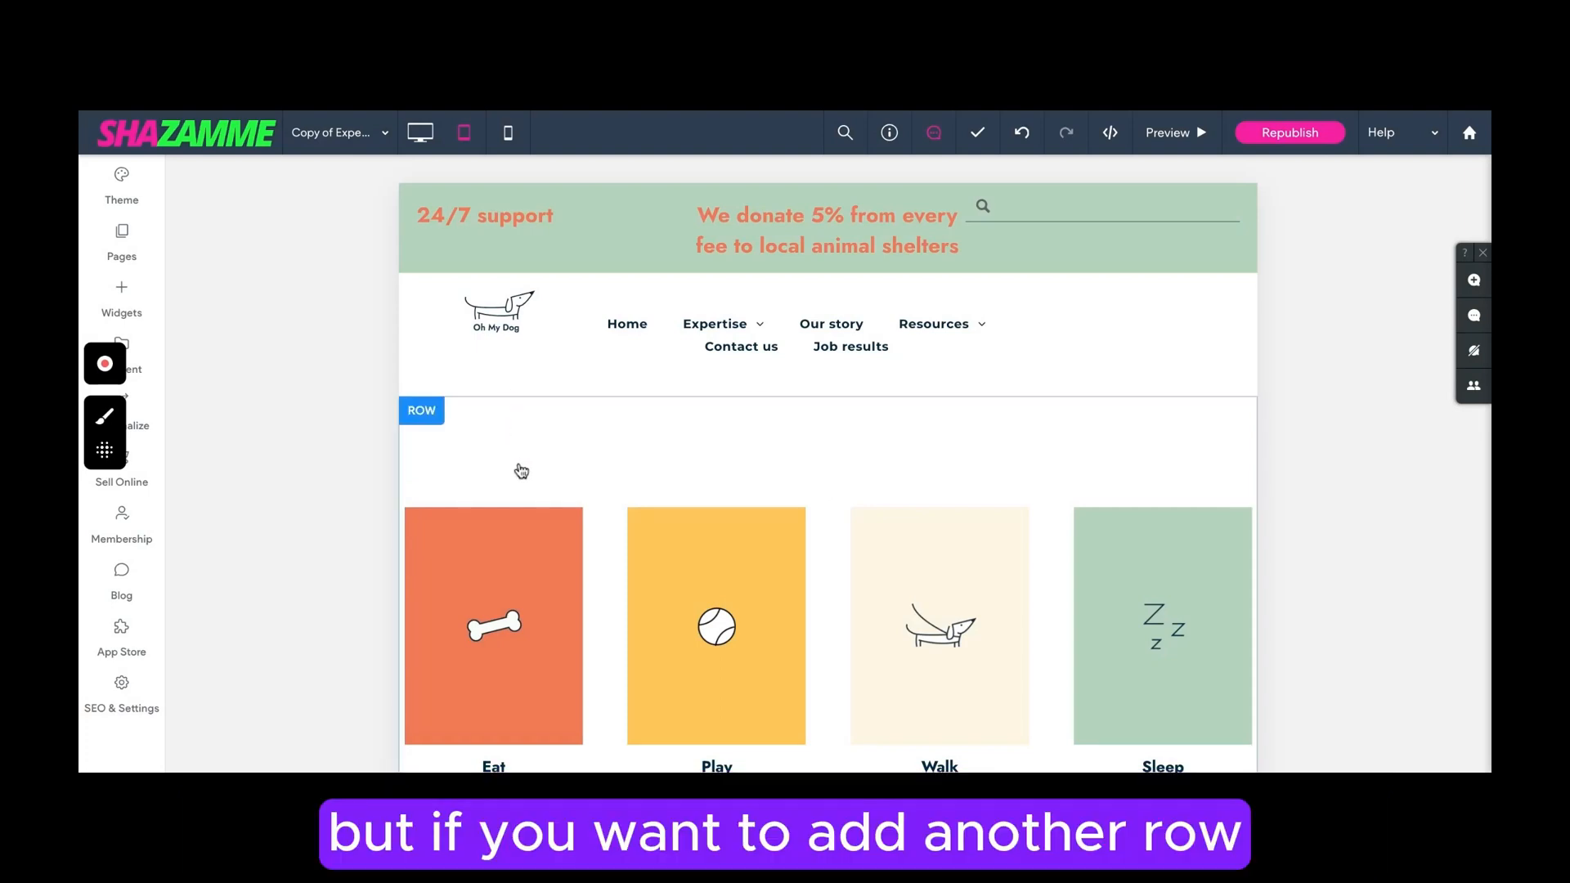
Add a new empty row above the row with the Eat, Play, Walk and Sleep tiles.
{"action": "right_click", "coordinate": [505, 424]}
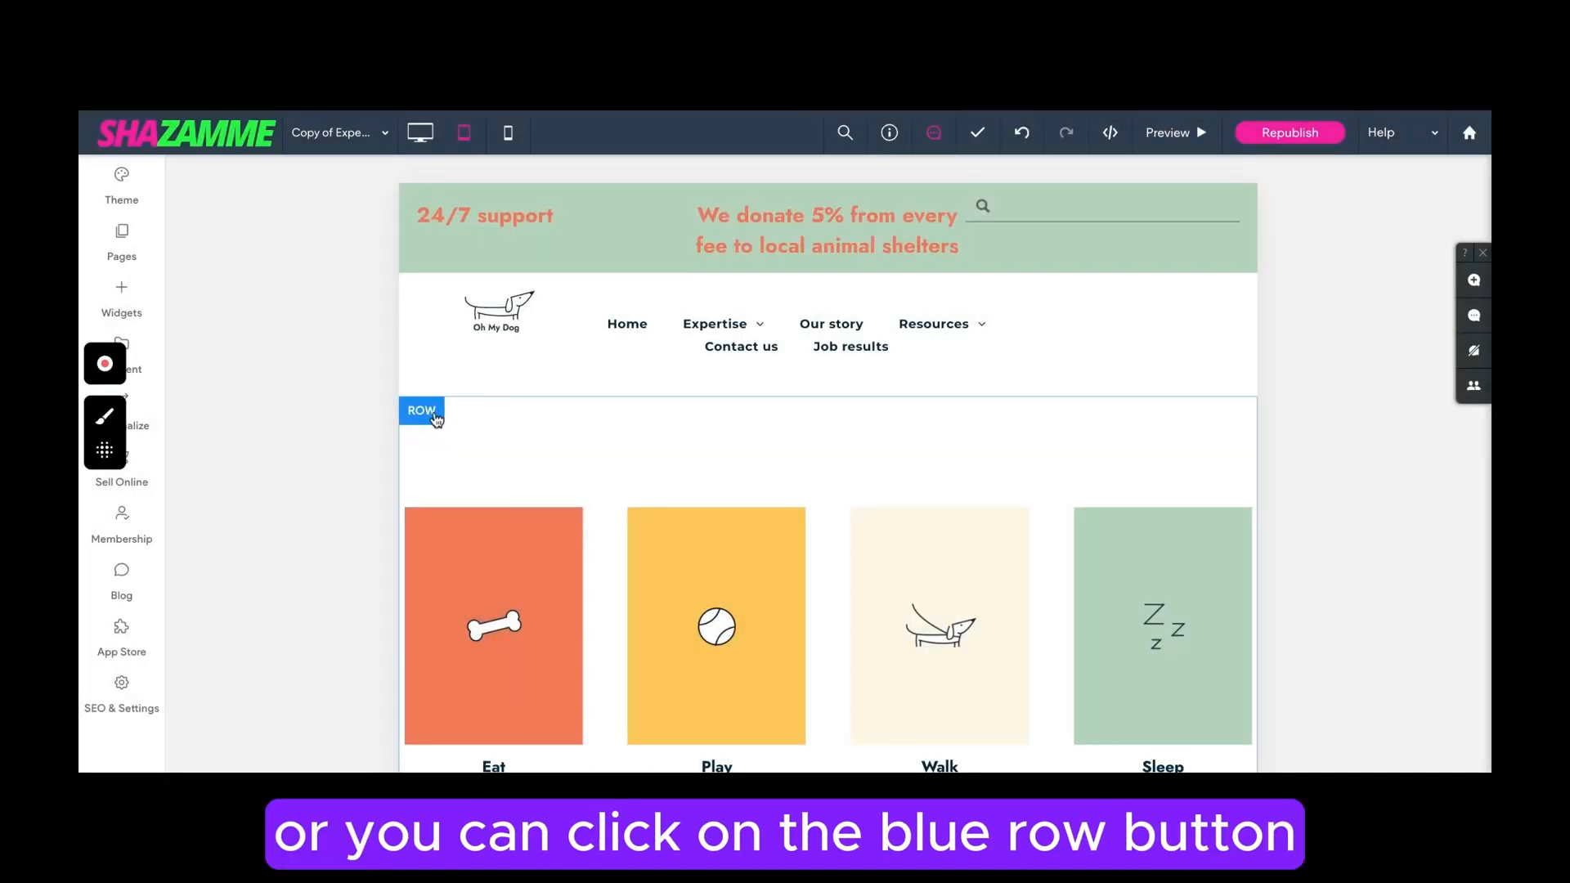
{"action": "left_click", "coordinate": [436, 419]}
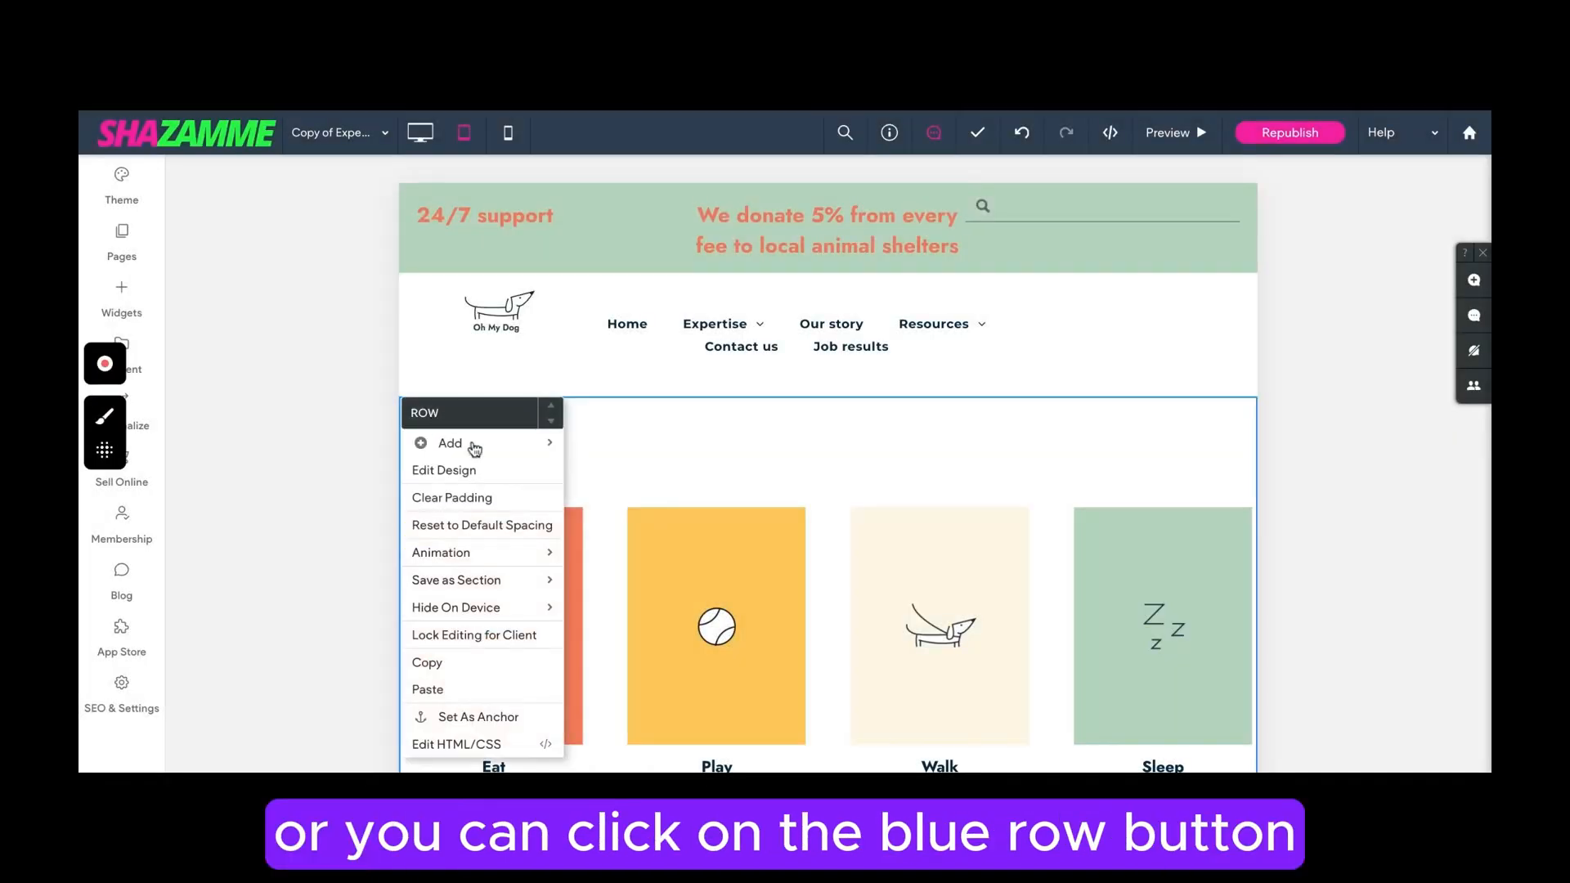
{"action": "mouse_move", "coordinate": [477, 445]}
{"action": "left_click", "coordinate": [606, 468]}
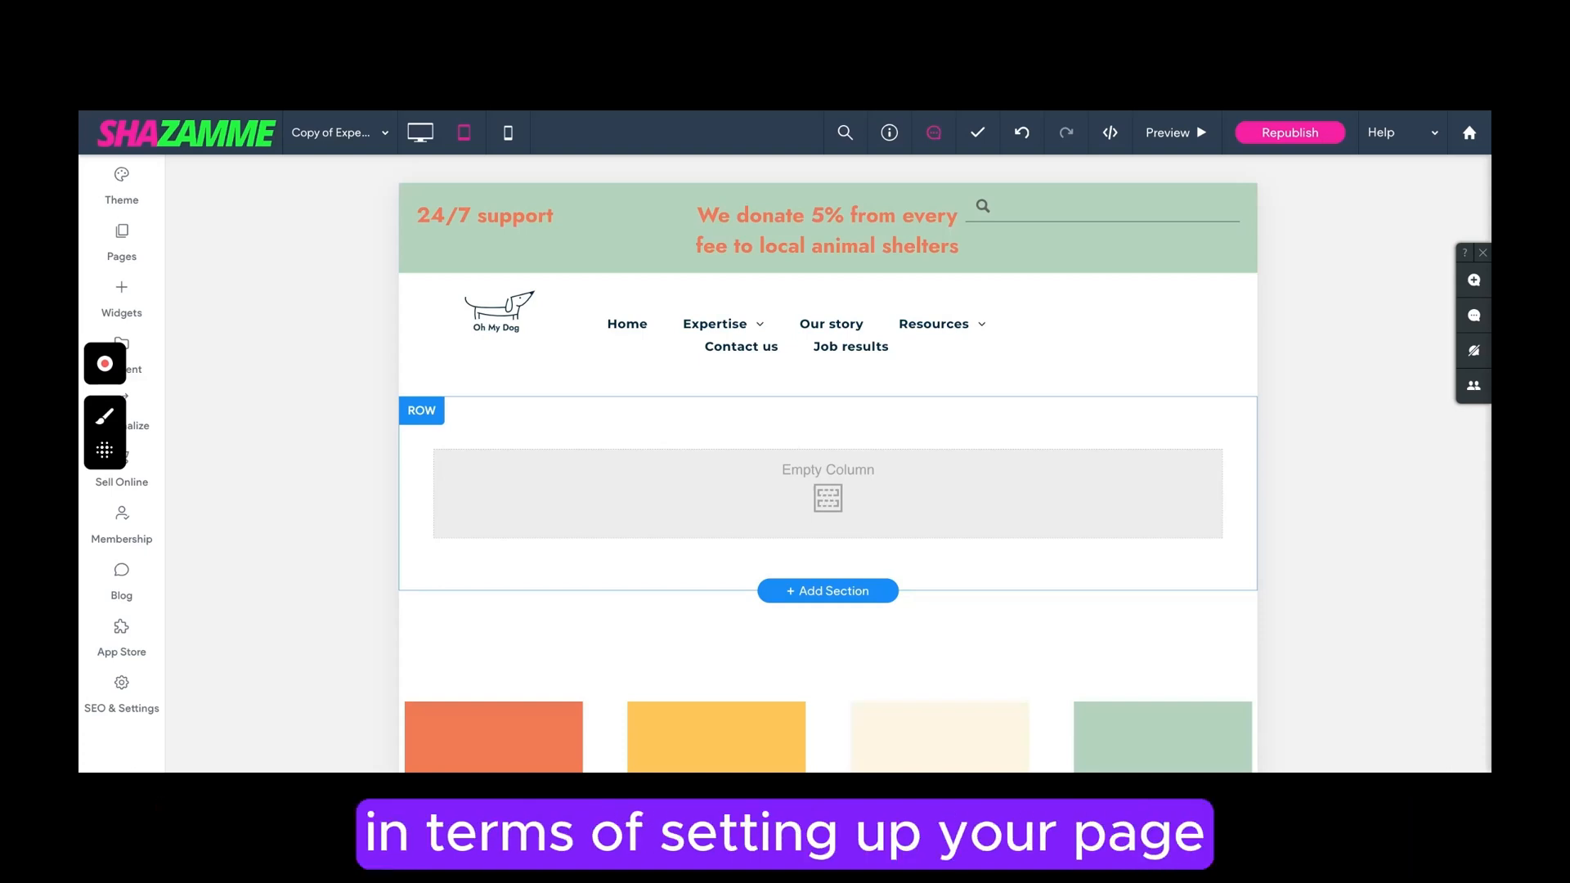
Add three more columns to the empty row so that it is divided into four.
{"action": "right_click", "coordinate": [828, 494]}
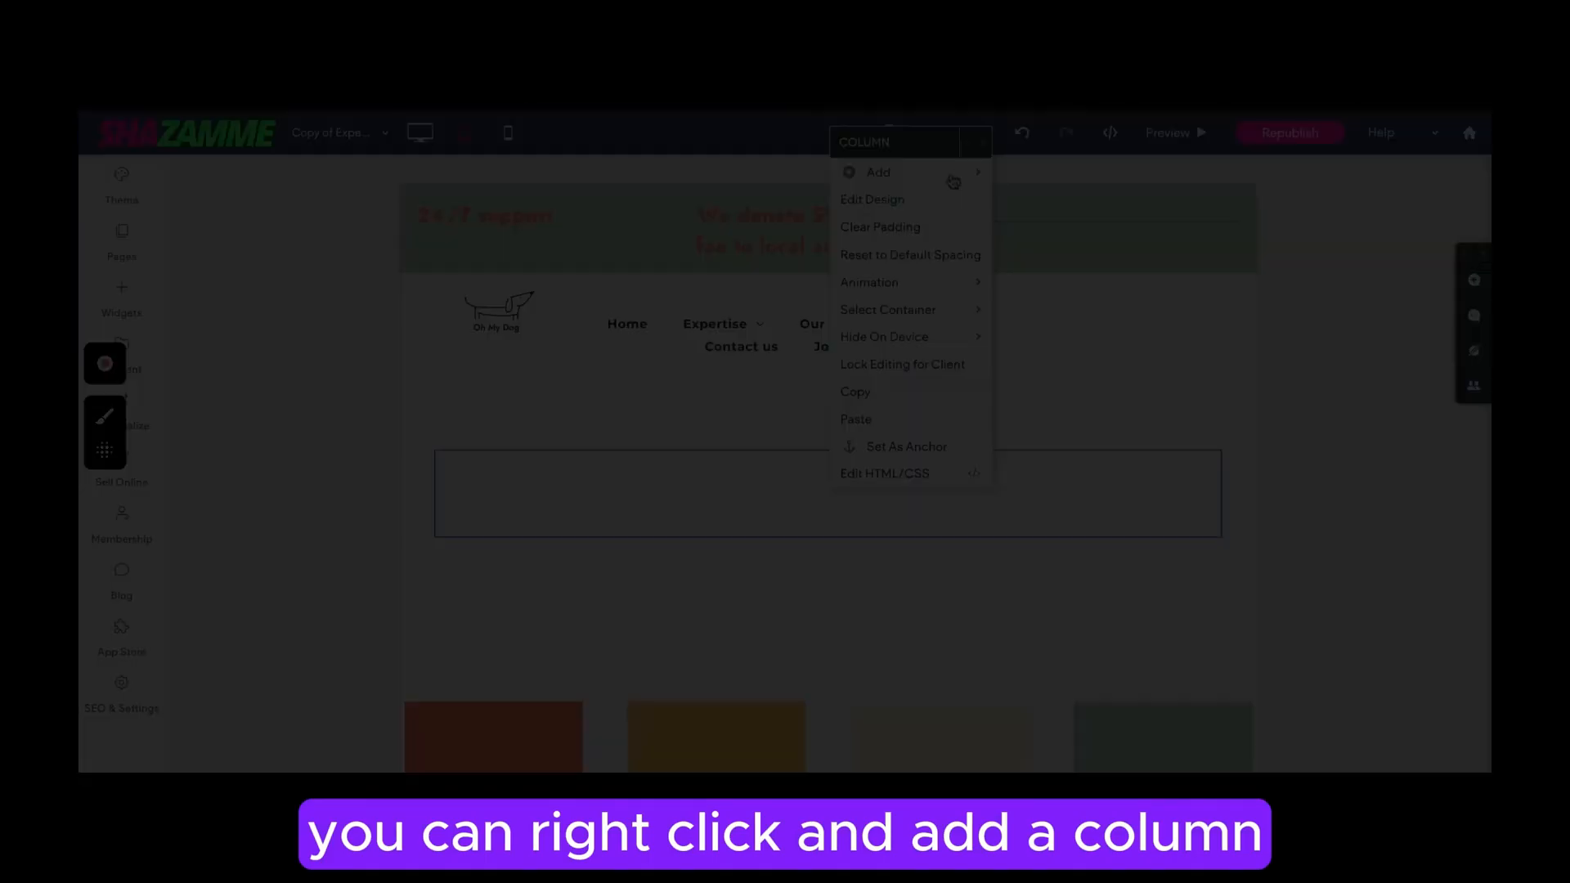
{"action": "mouse_move", "coordinate": [973, 171]}
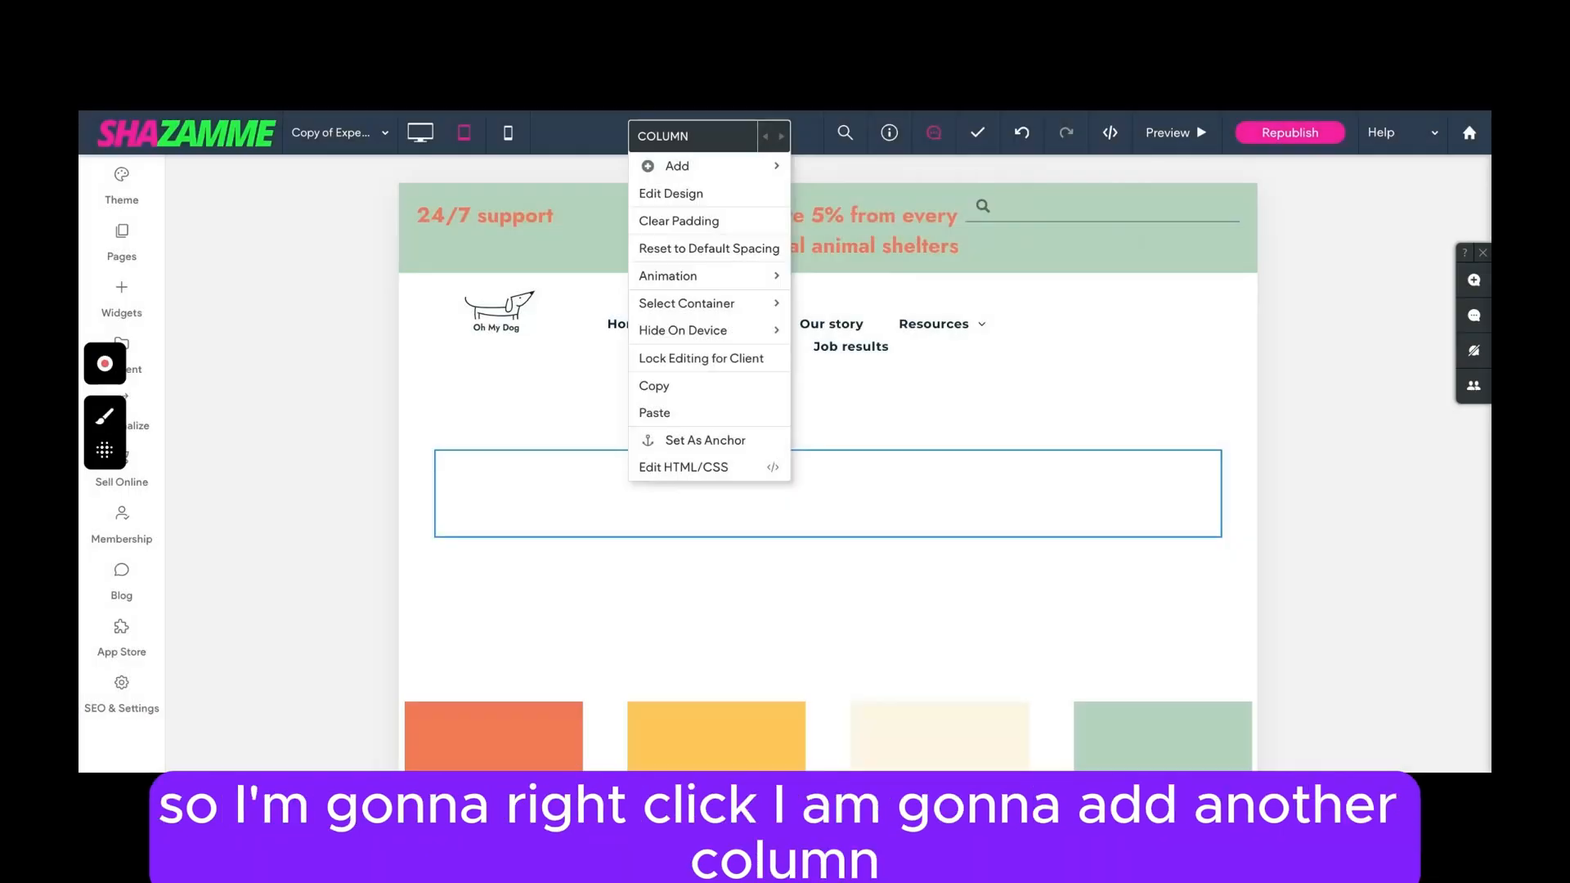
{"action": "mouse_move", "coordinate": [733, 167]}
{"action": "left_click", "coordinate": [819, 168]}
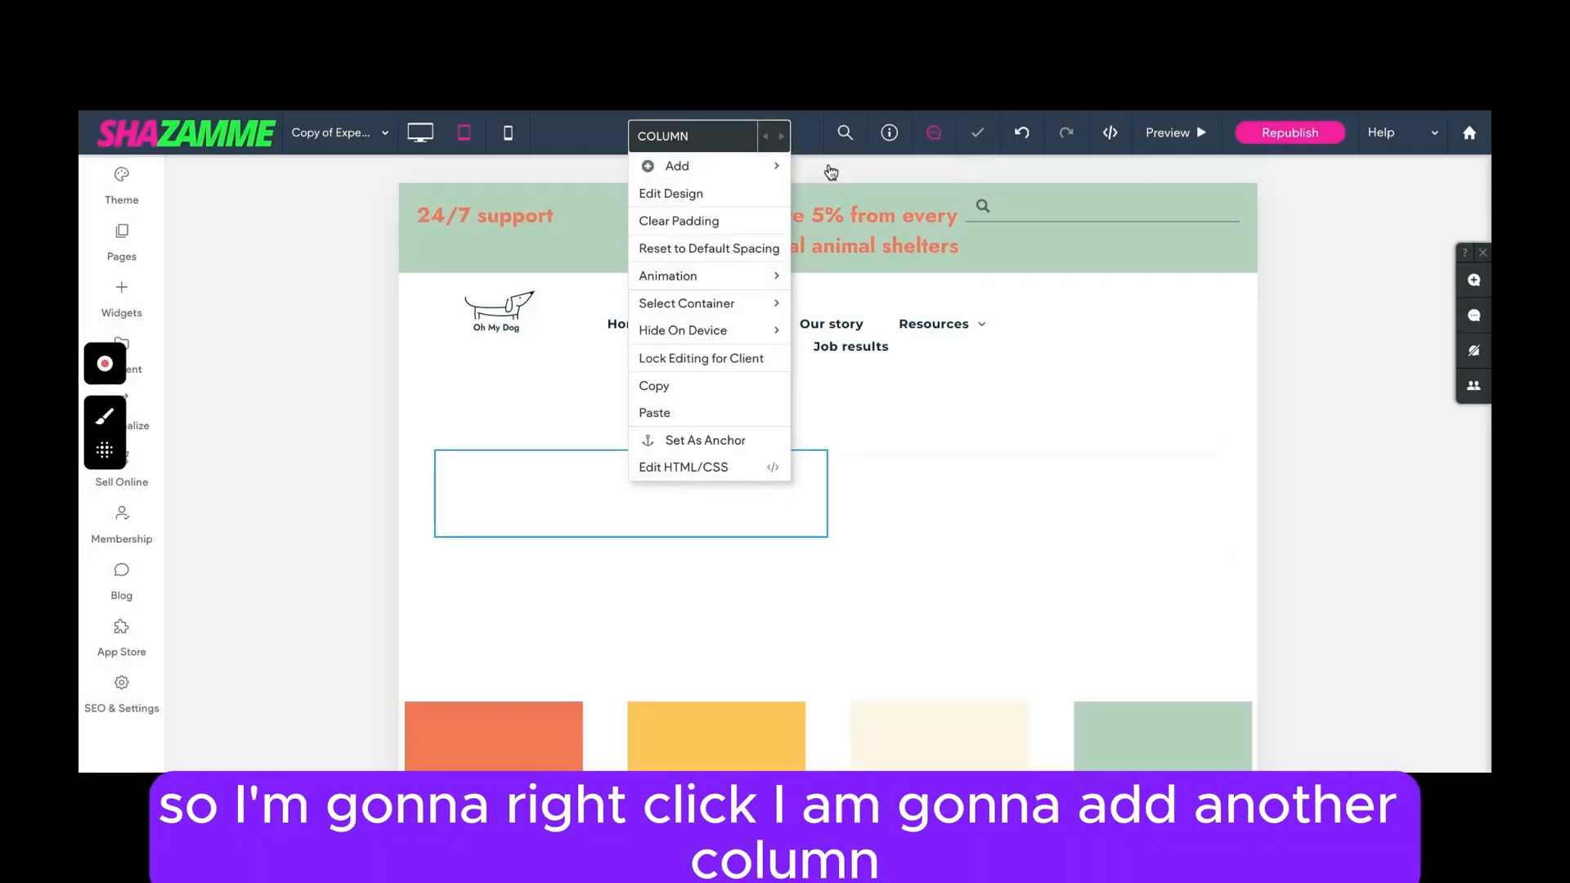
{"action": "mouse_move", "coordinate": [777, 165]}
{"action": "left_click", "coordinate": [824, 164]}
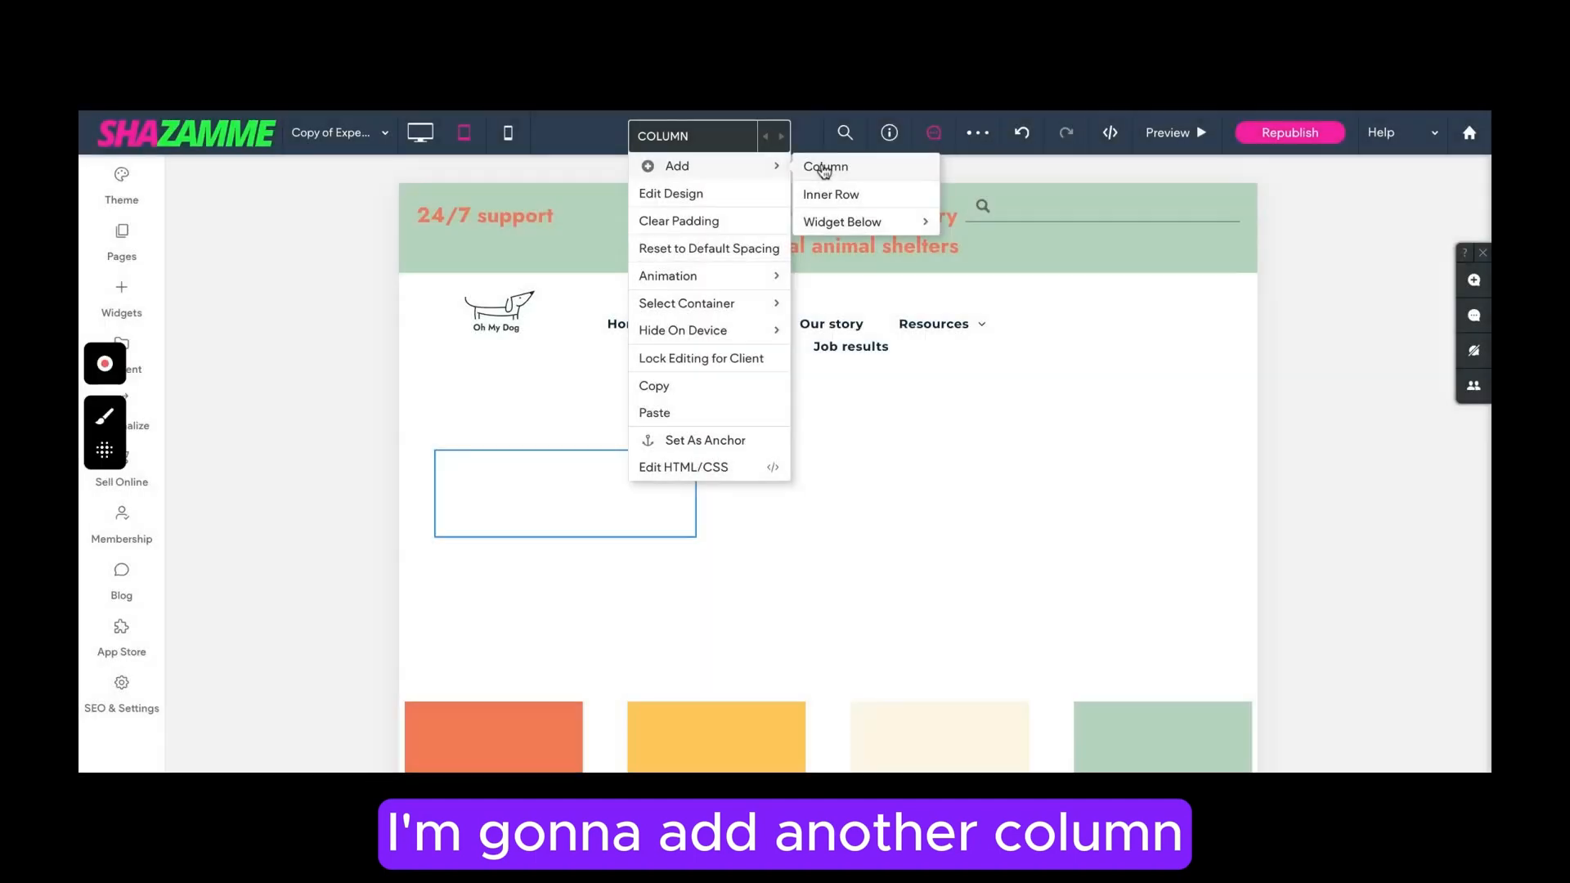
{"action": "left_click", "coordinate": [820, 168]}
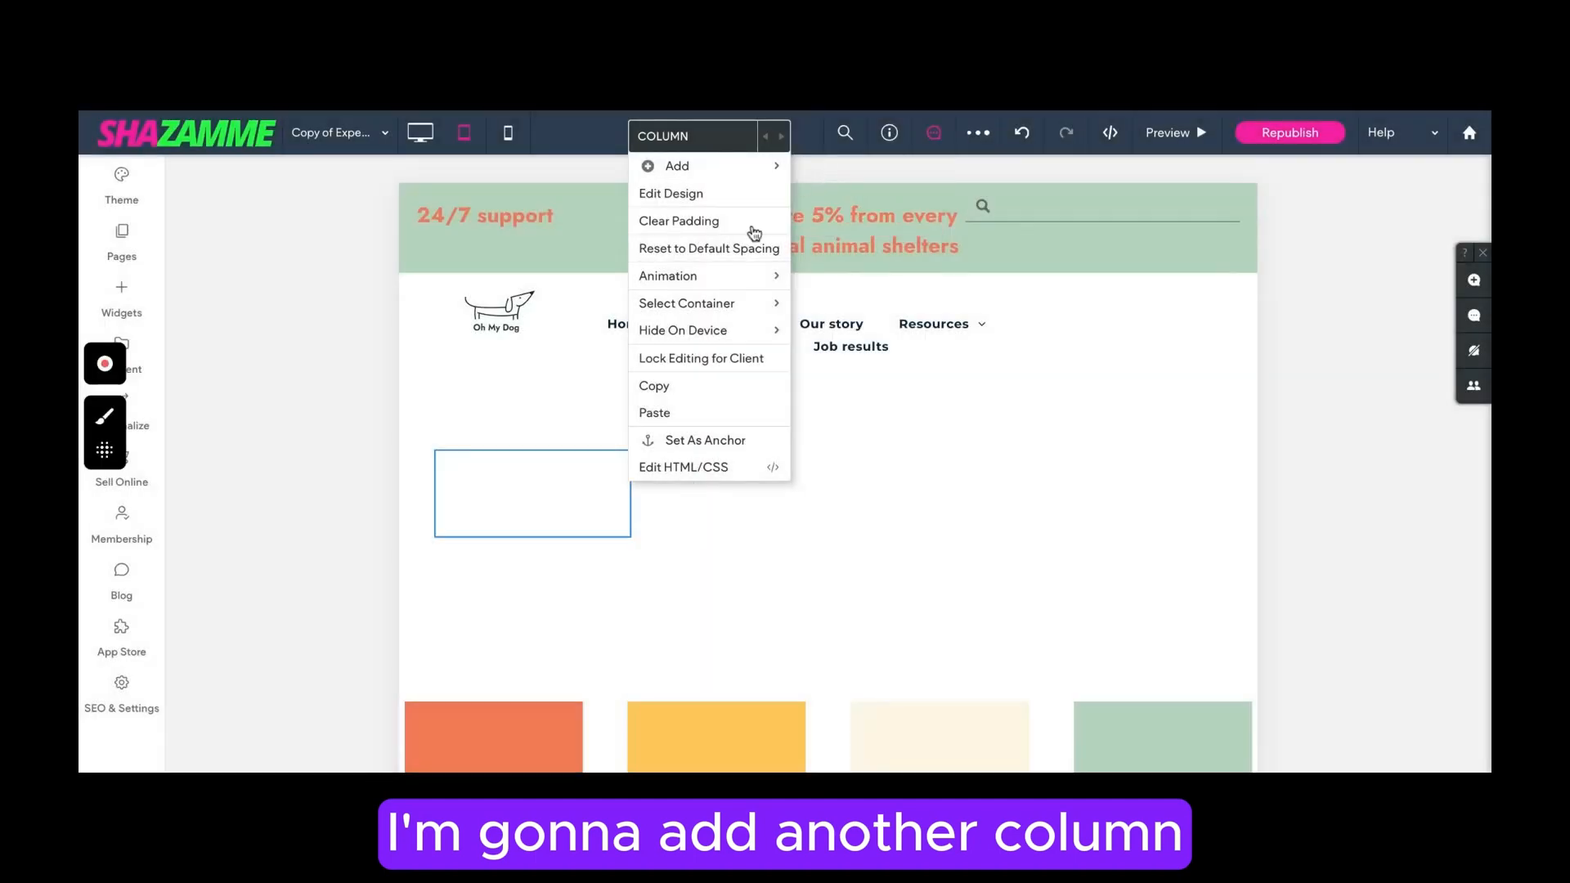
{"action": "left_click", "coordinate": [561, 442]}
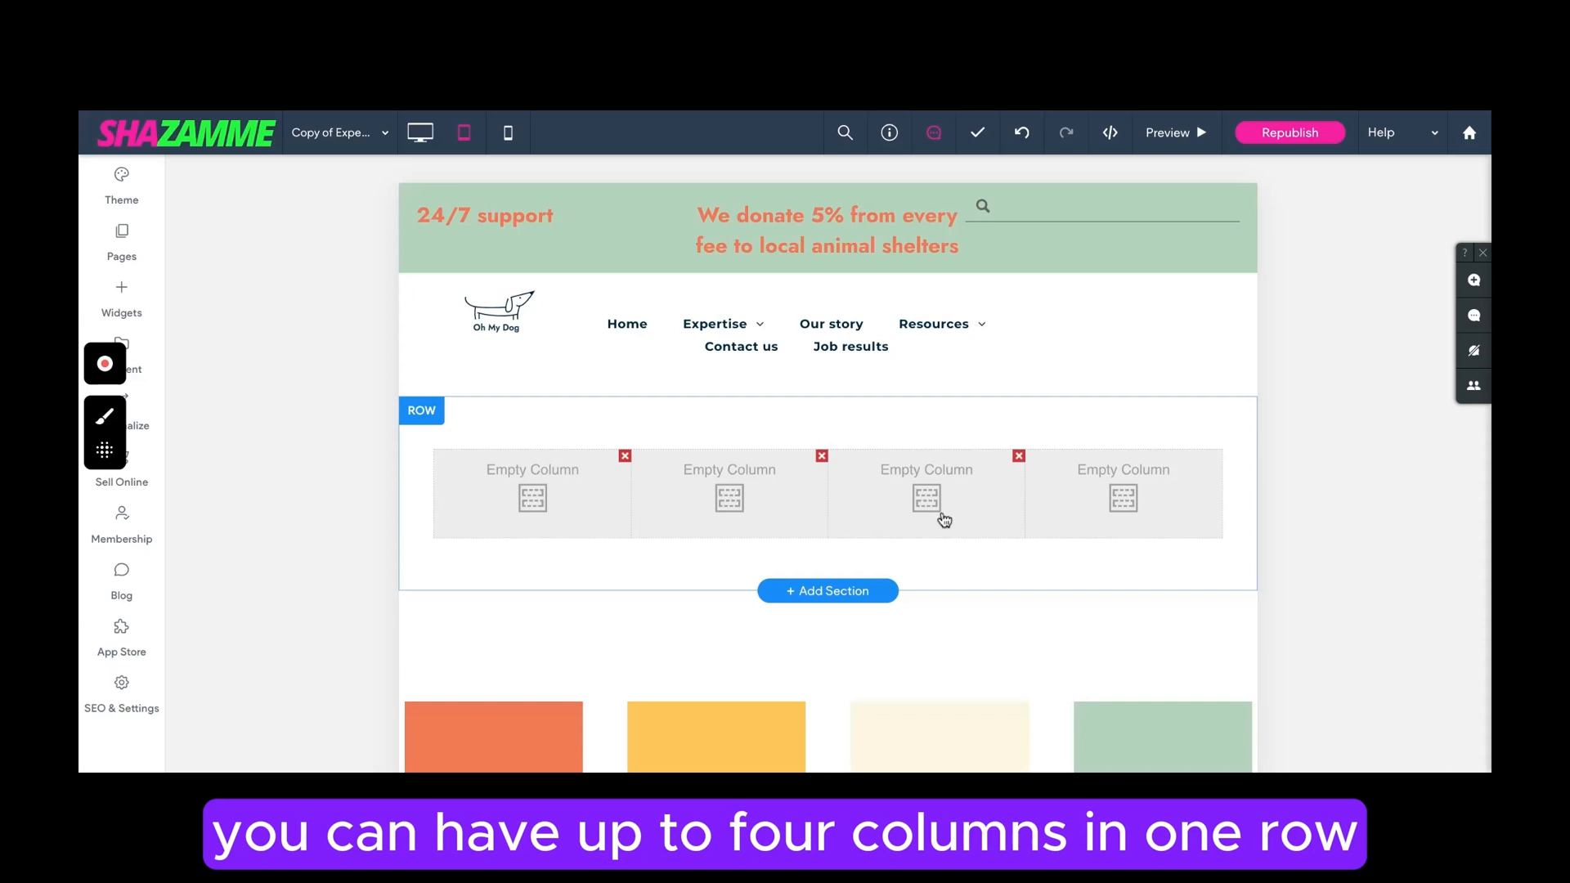
Add an inner row inside the third column of the new row.
{"action": "scroll", "coordinate": [827, 491], "scroll_direction": "down", "scroll_amount": 1}
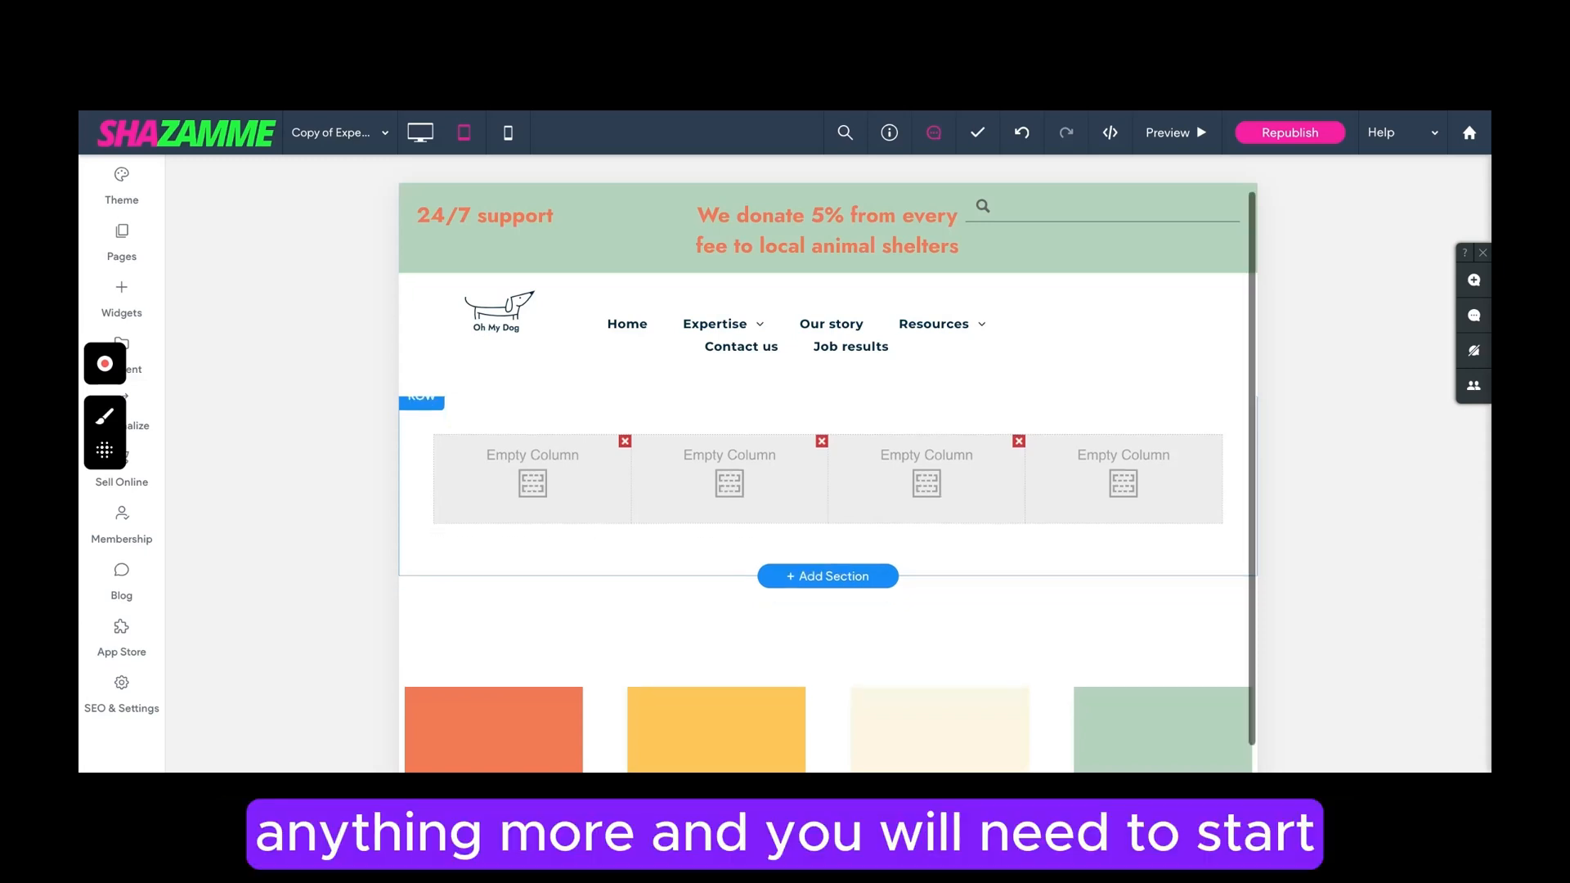
{"action": "right_click", "coordinate": [938, 490]}
{"action": "mouse_move", "coordinate": [1033, 418]}
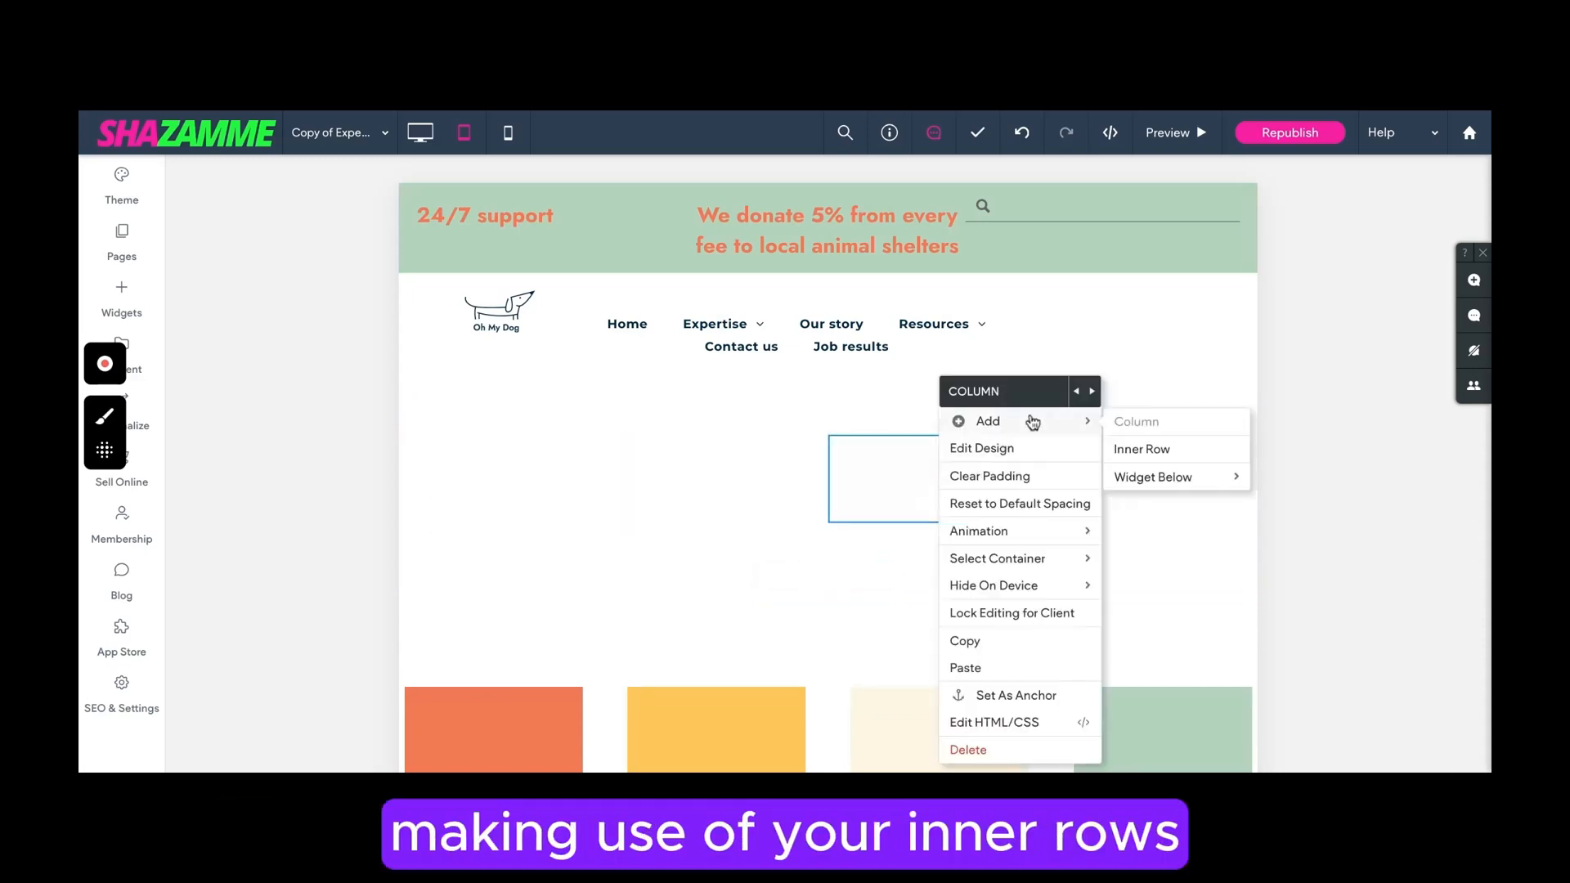
{"action": "left_click", "coordinate": [1146, 451]}
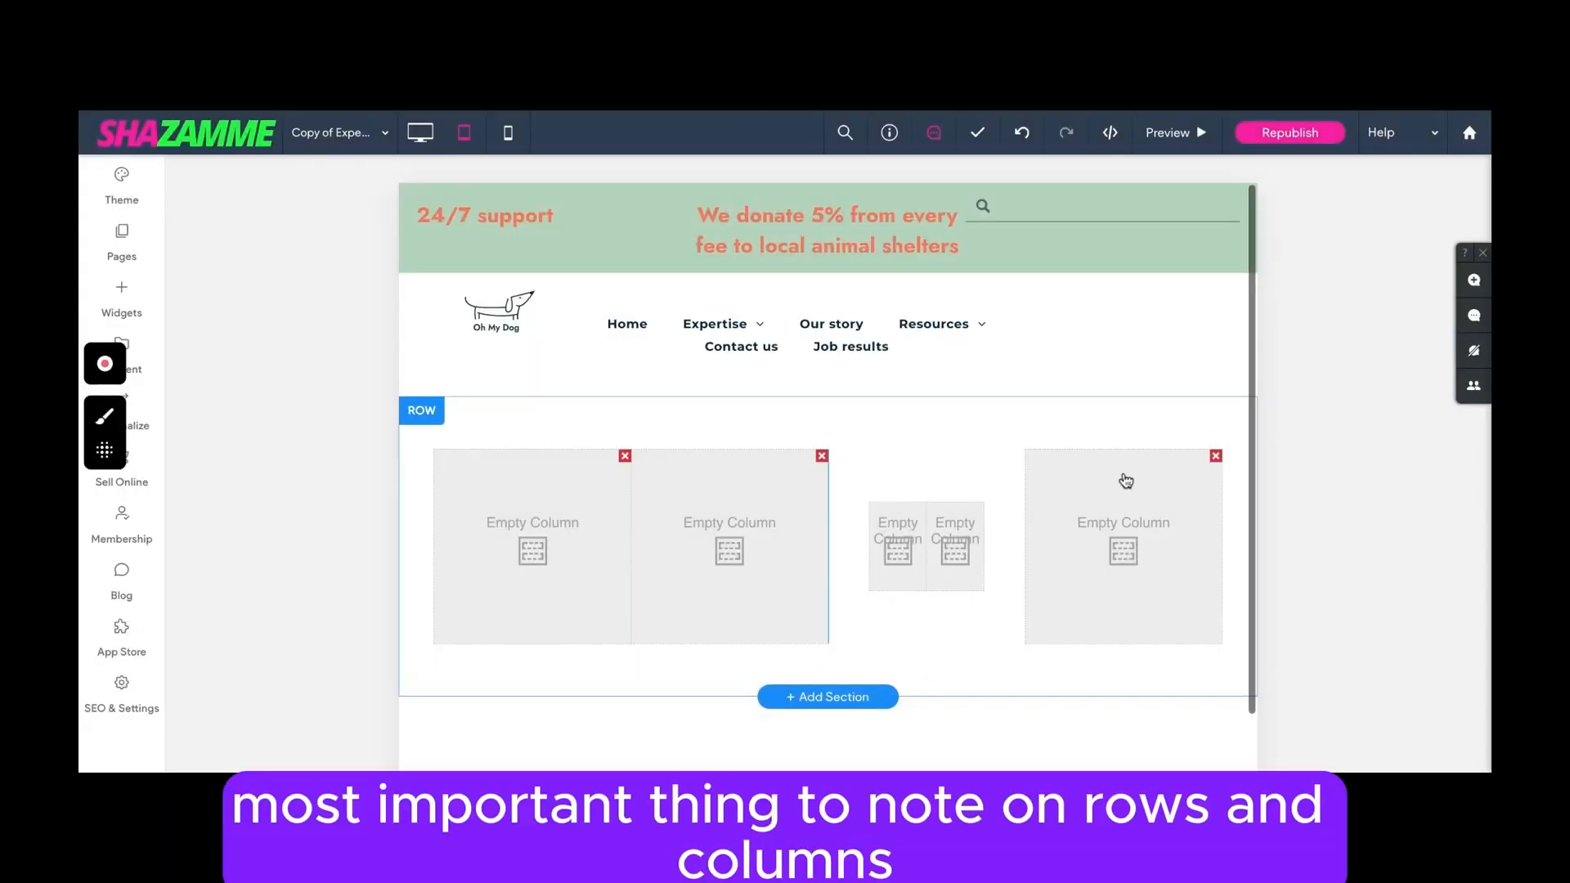
Edit the new row's design and set the site image dog_mint_harness.jpg as its background.
{"action": "left_click", "coordinate": [432, 419]}
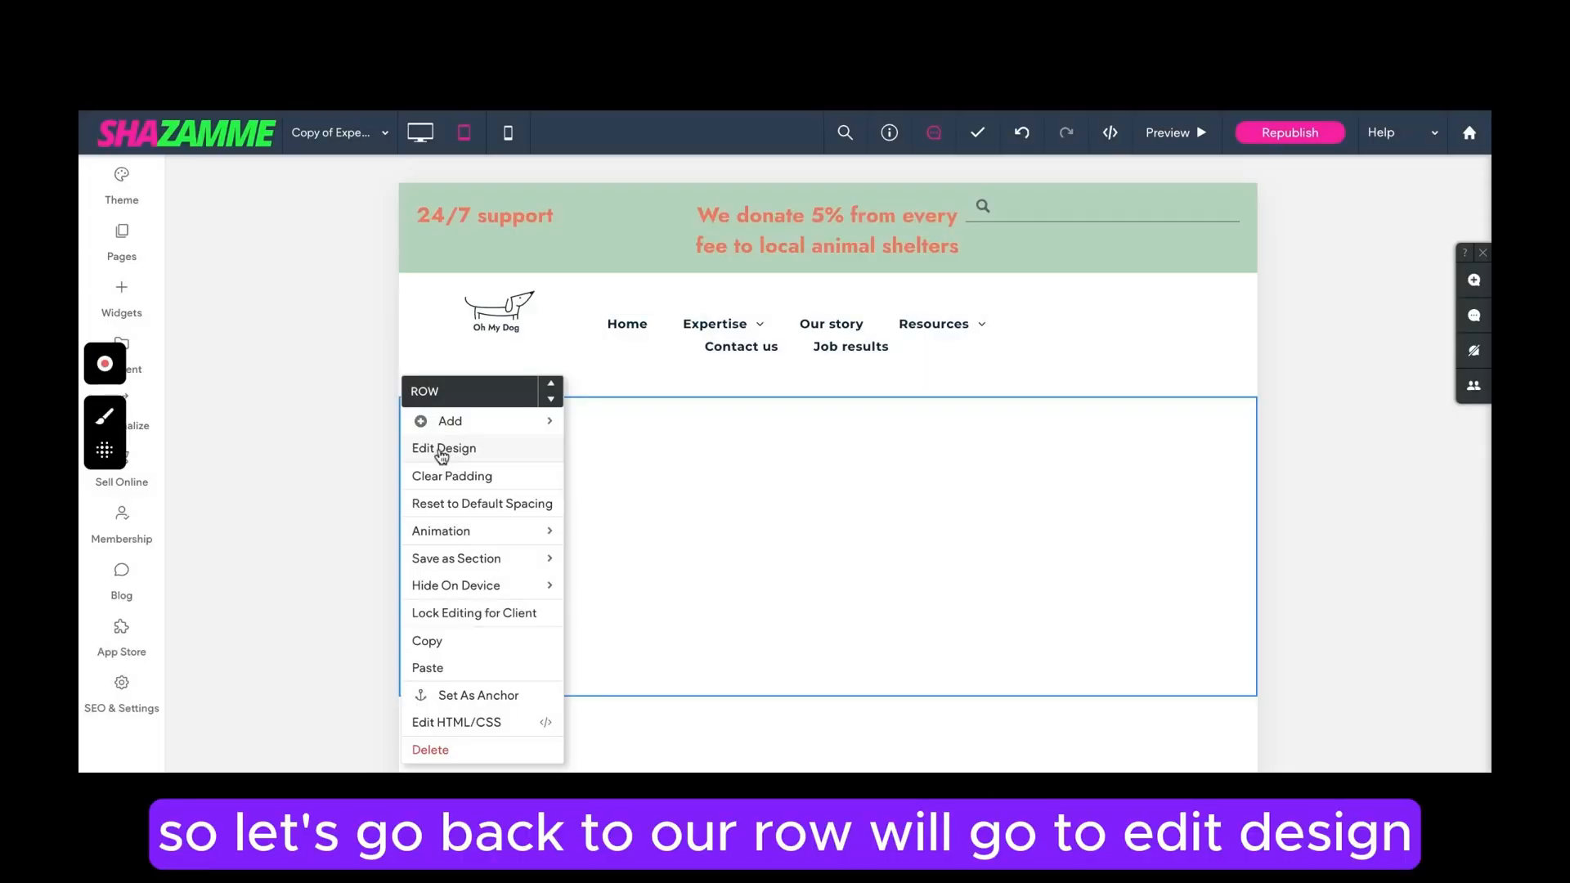
{"action": "left_click", "coordinate": [442, 449]}
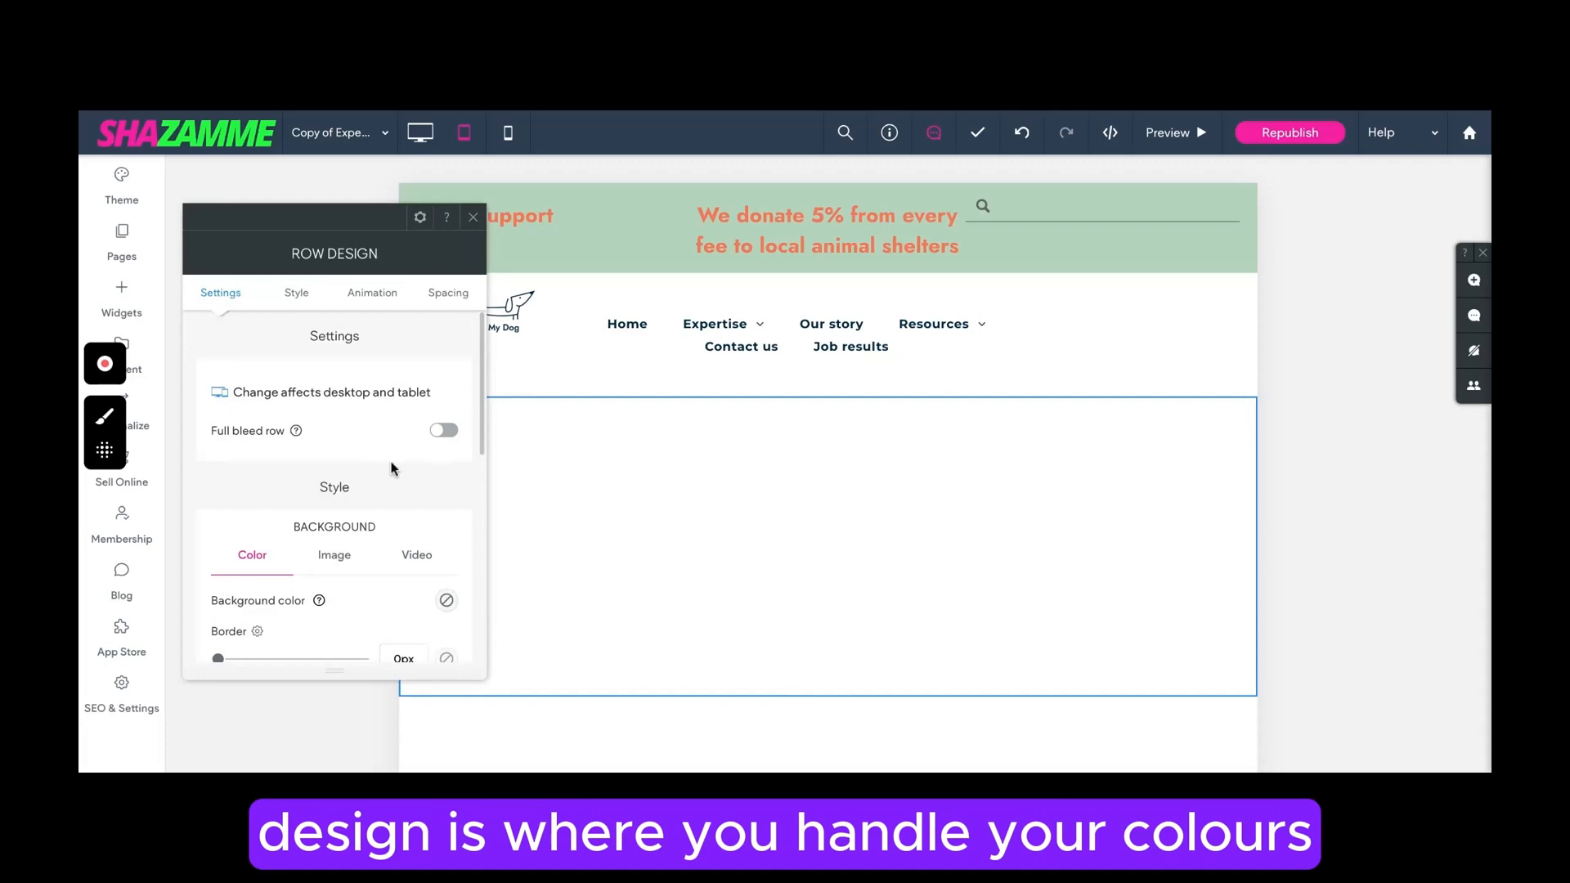
{"action": "scroll", "coordinate": [392, 468], "scroll_direction": "down", "scroll_amount": 1}
{"action": "scroll", "coordinate": [395, 468], "scroll_direction": "down", "scroll_amount": 1}
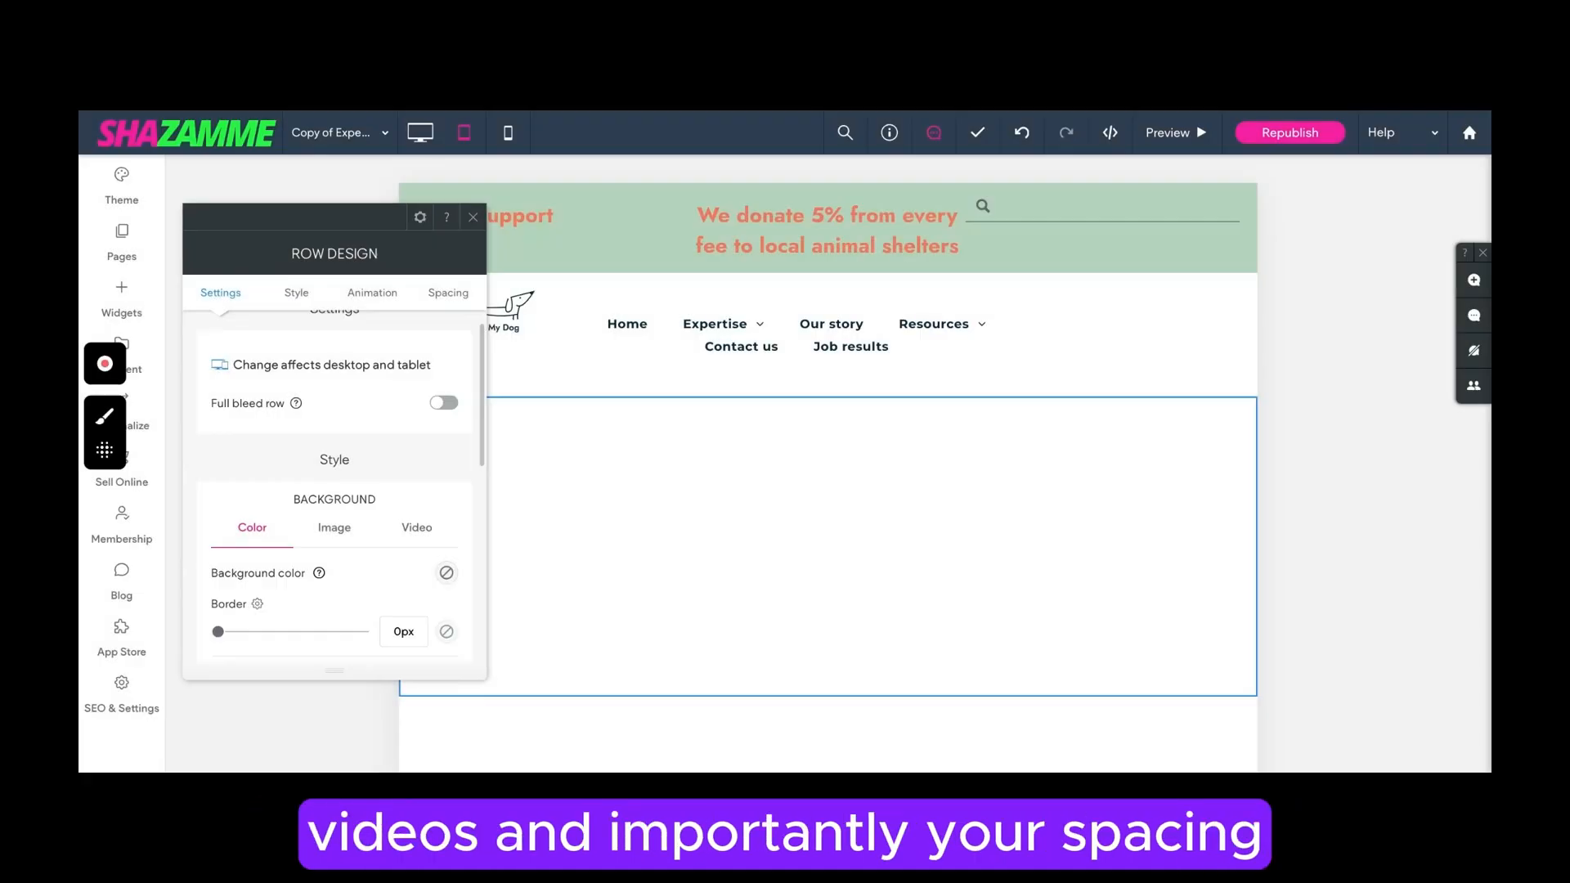
{"action": "scroll", "coordinate": [342, 485], "scroll_direction": "up", "scroll_amount": 1}
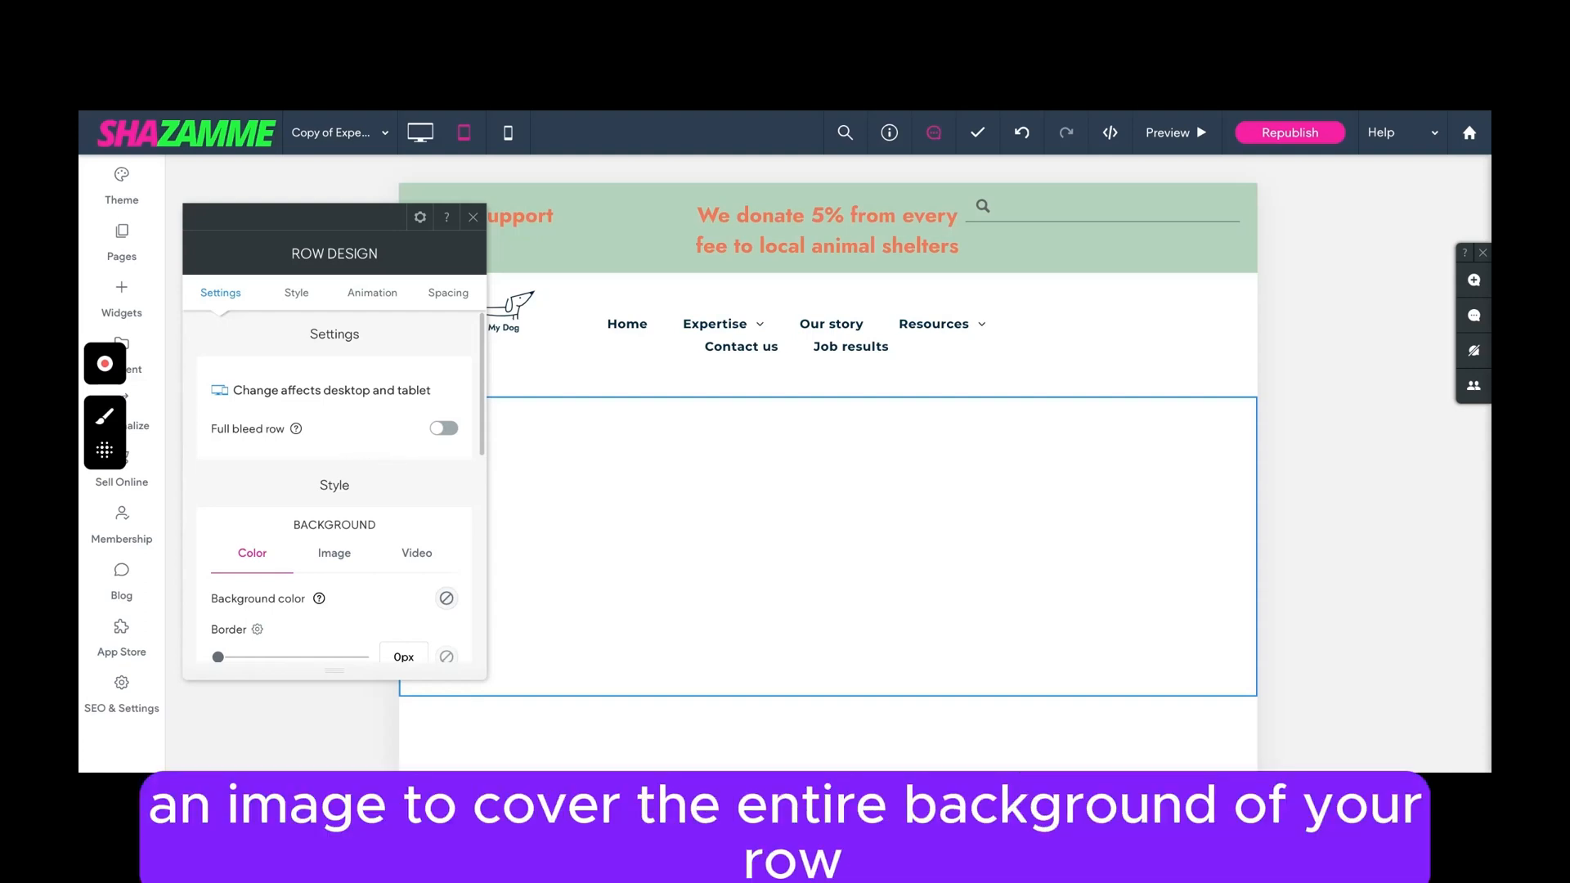
{"action": "scroll", "coordinate": [422, 448], "scroll_direction": "down", "scroll_amount": 1}
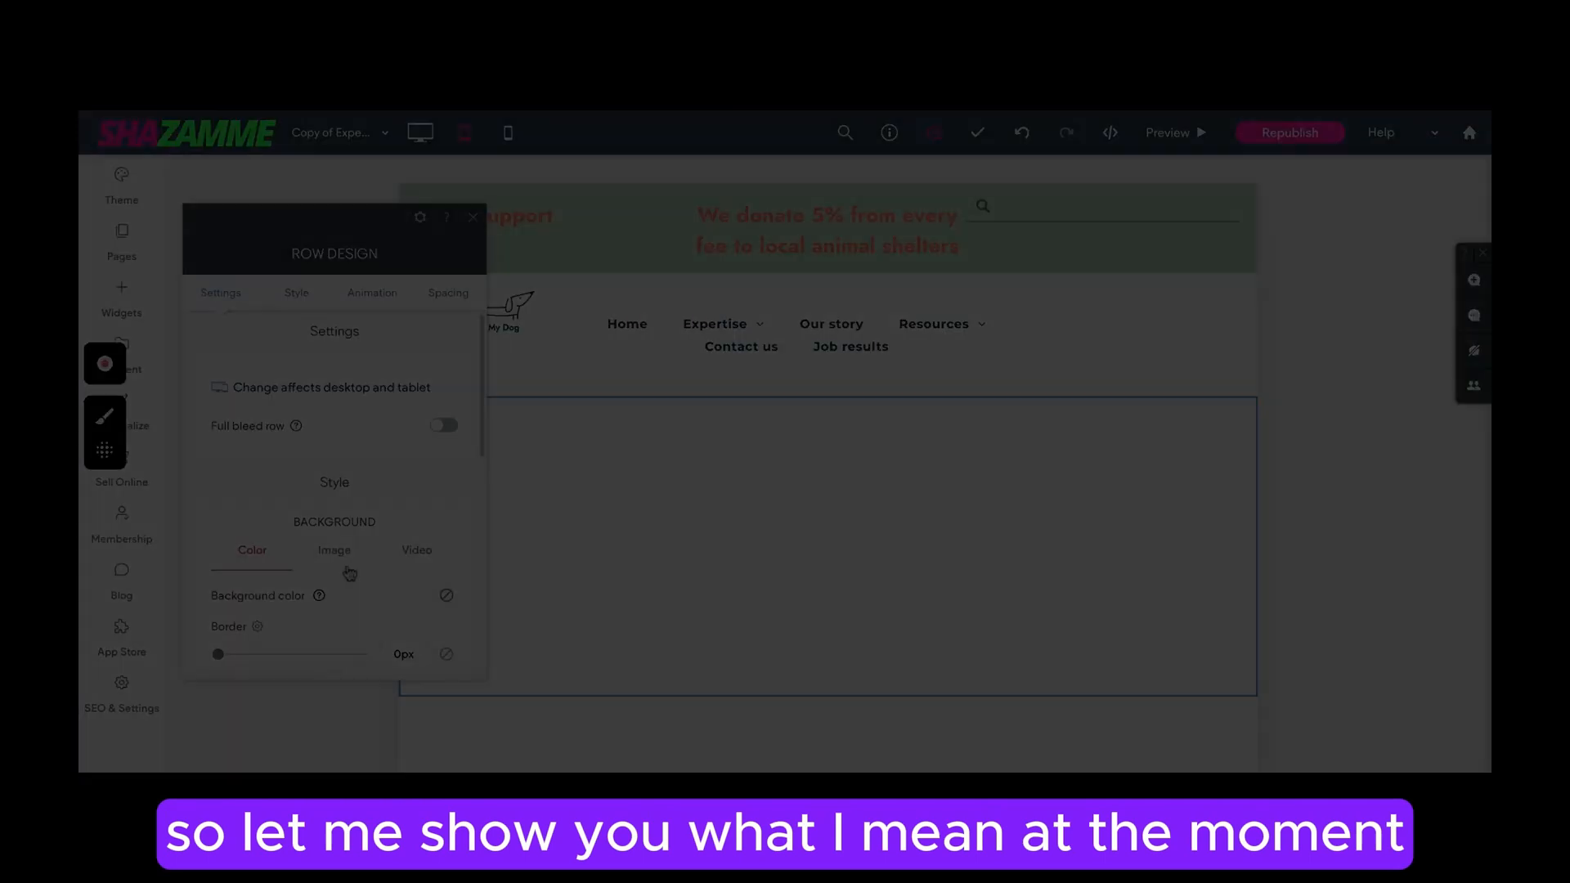
{"action": "left_click", "coordinate": [340, 551]}
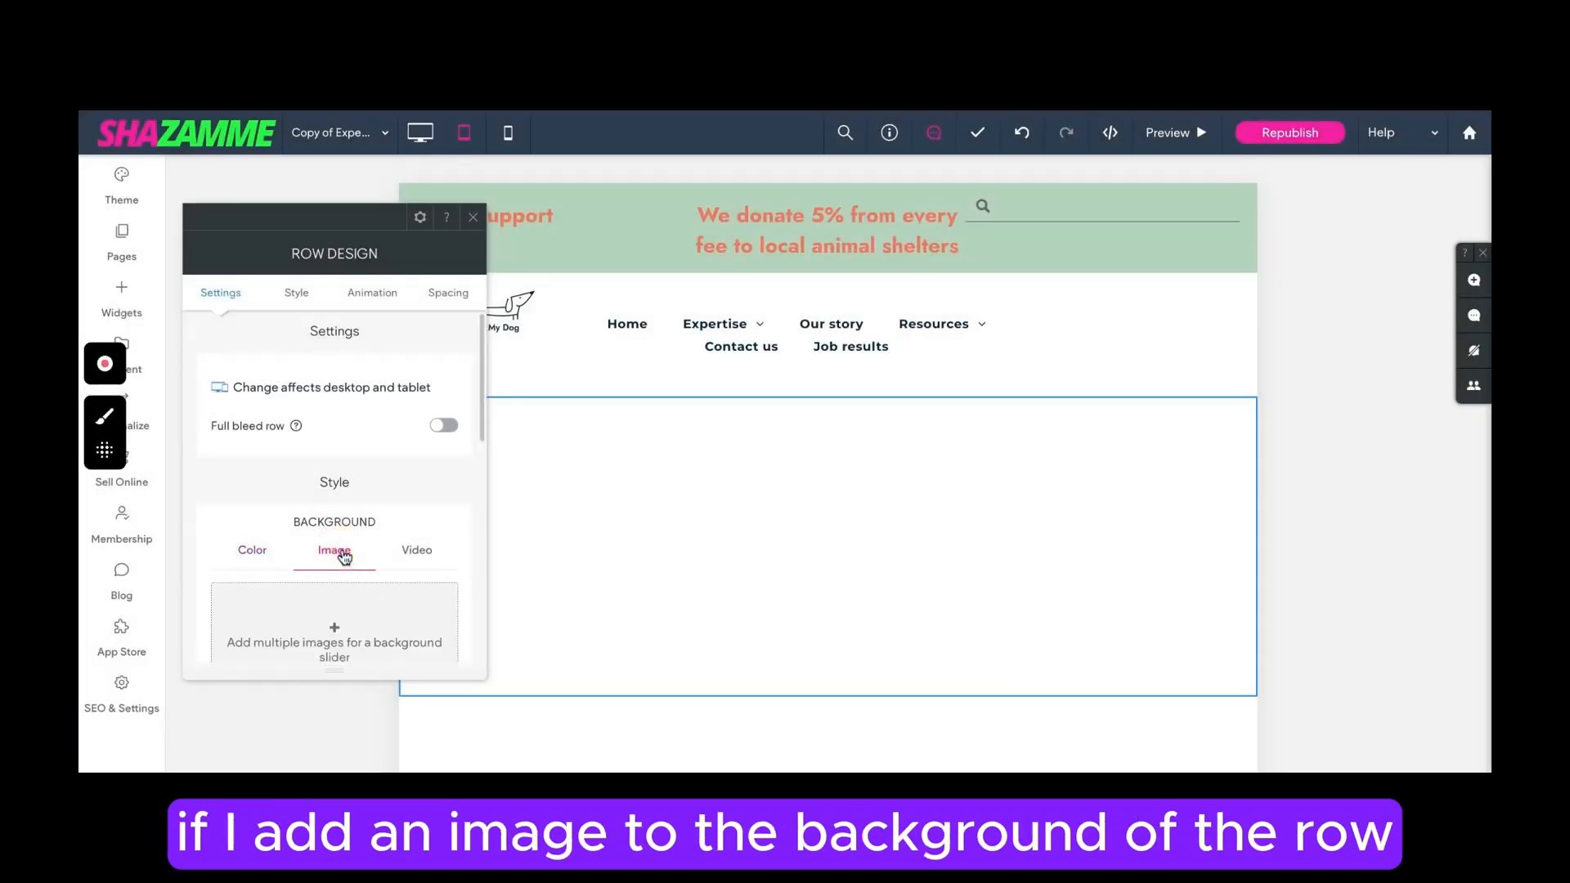
{"action": "scroll", "coordinate": [343, 556], "scroll_direction": "down", "scroll_amount": 5}
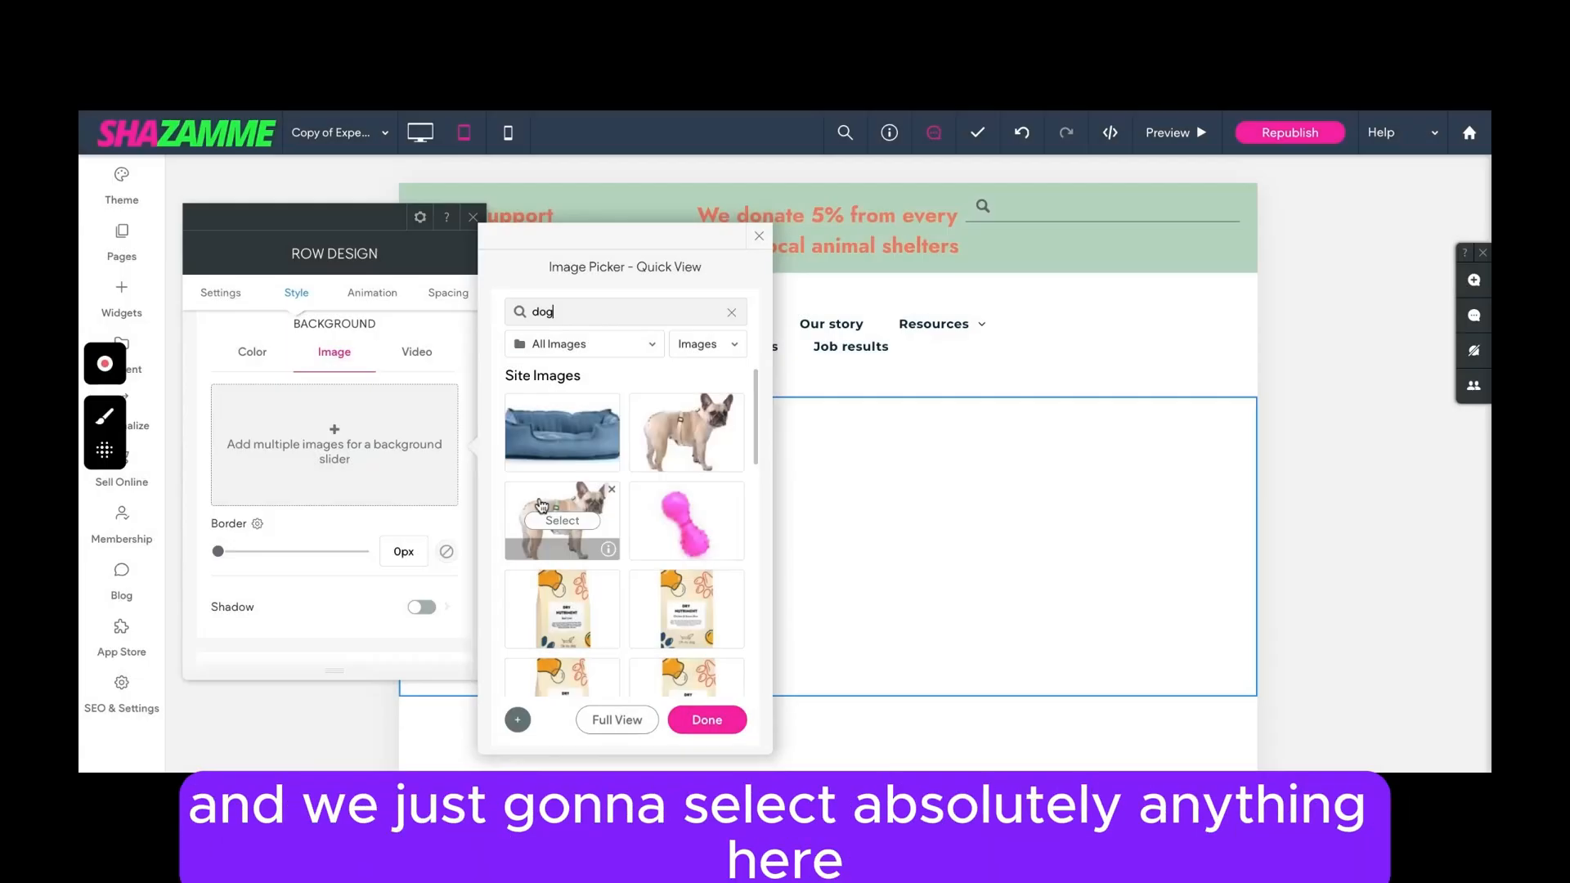
{"action": "left_click", "coordinate": [552, 523]}
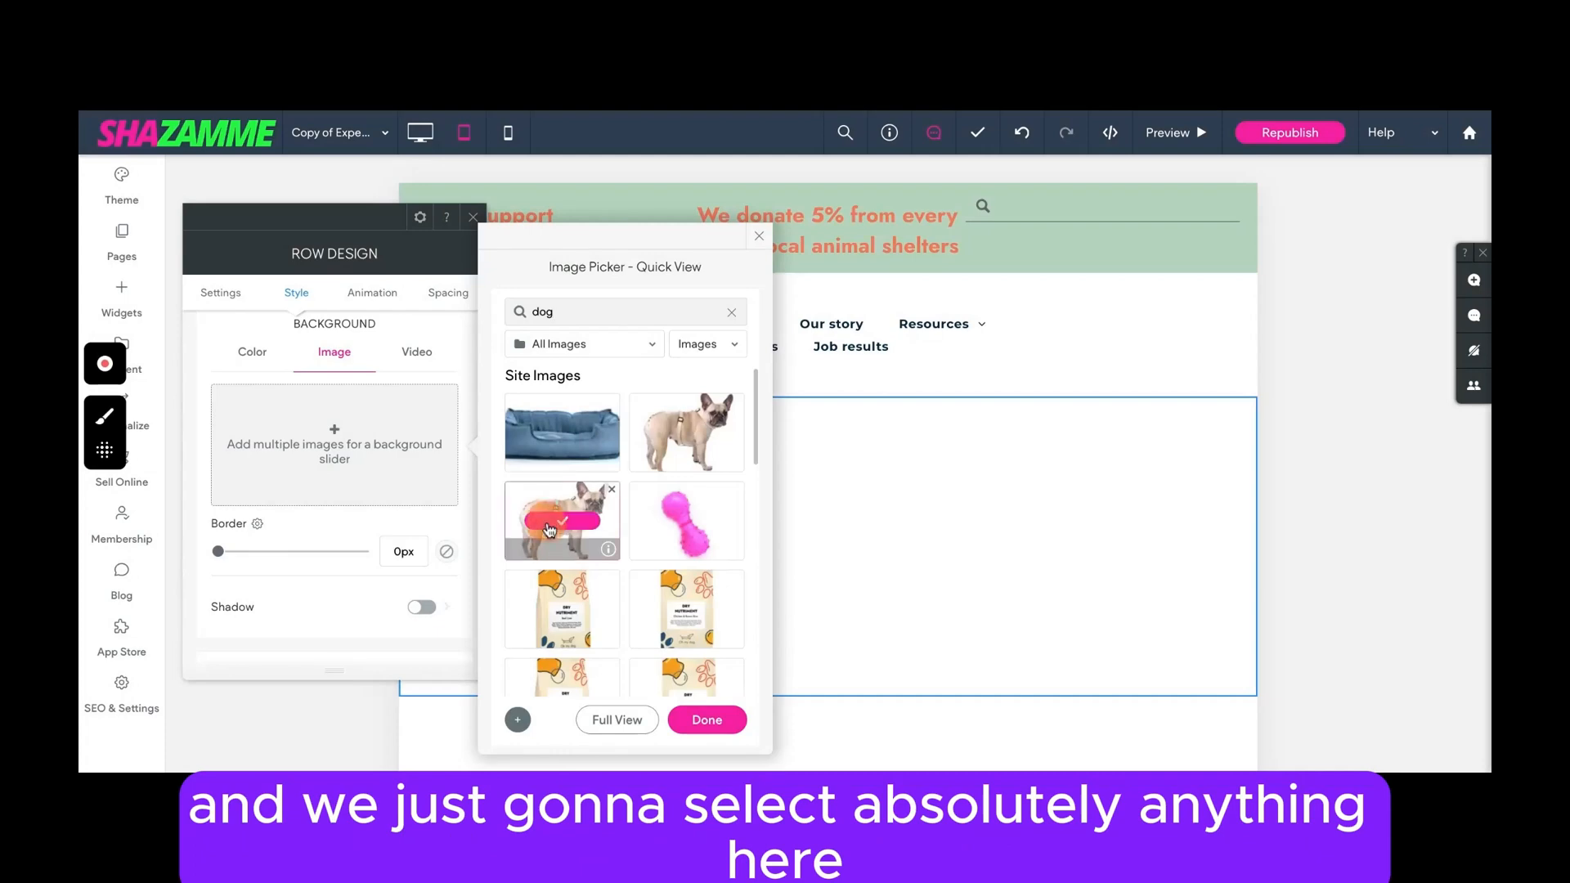
{"action": "left_click", "coordinate": [713, 724]}
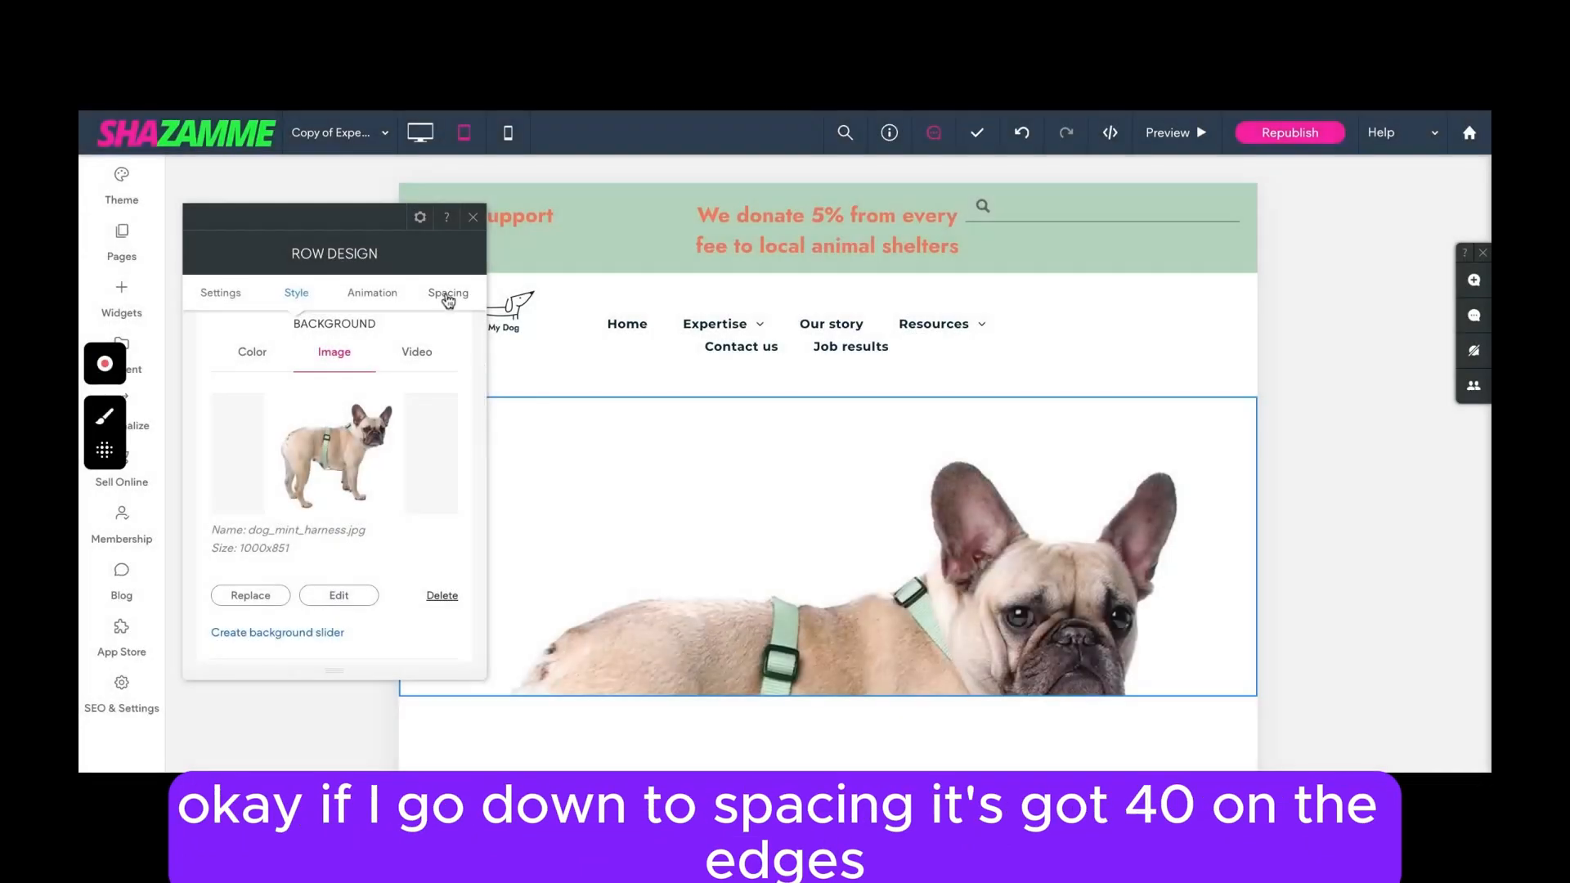
Examine the row's padding and margin settings, and close its design settings.
{"action": "left_click", "coordinate": [448, 296]}
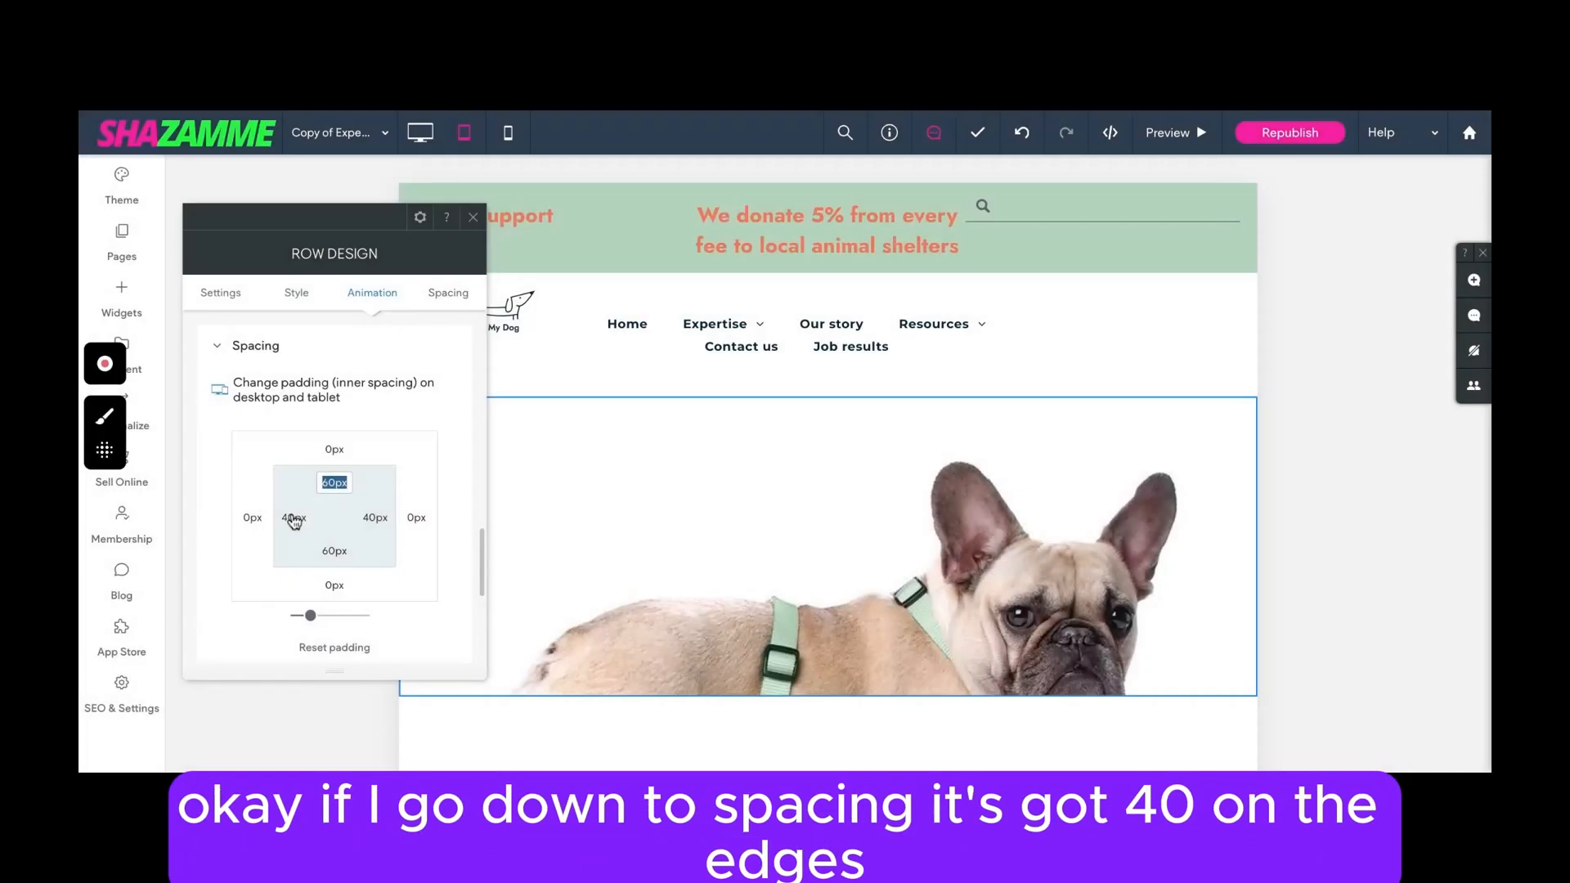
{"action": "left_click", "coordinate": [473, 216]}
{"action": "left_click", "coordinate": [476, 222]}
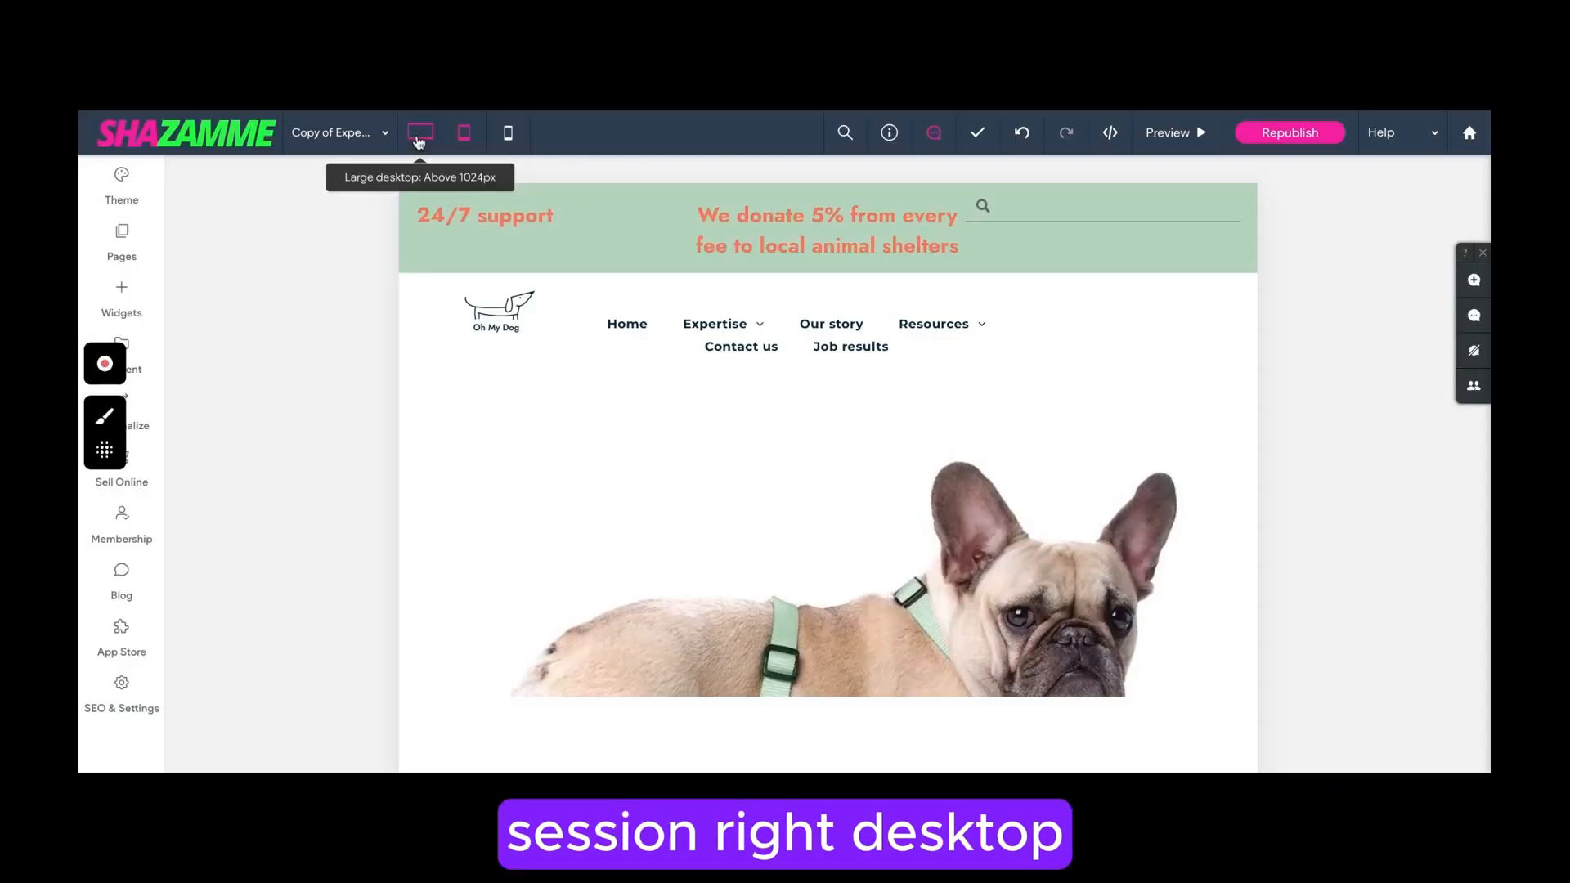
Switch the editor to the large desktop layout and preview the site.
{"action": "left_click", "coordinate": [420, 132]}
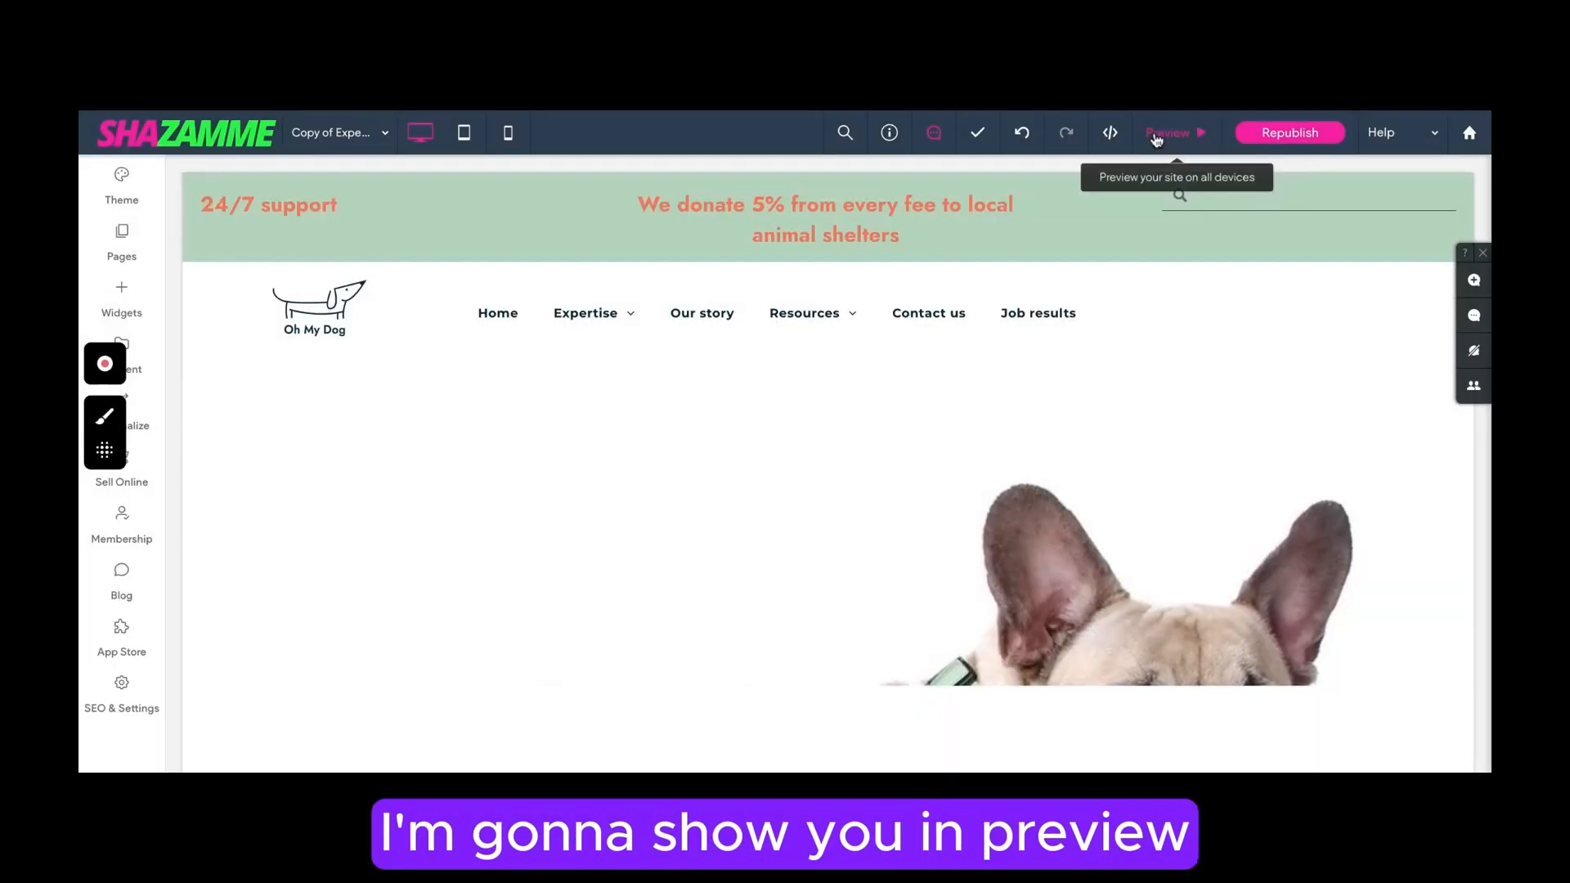
{"action": "left_click", "coordinate": [1171, 133]}
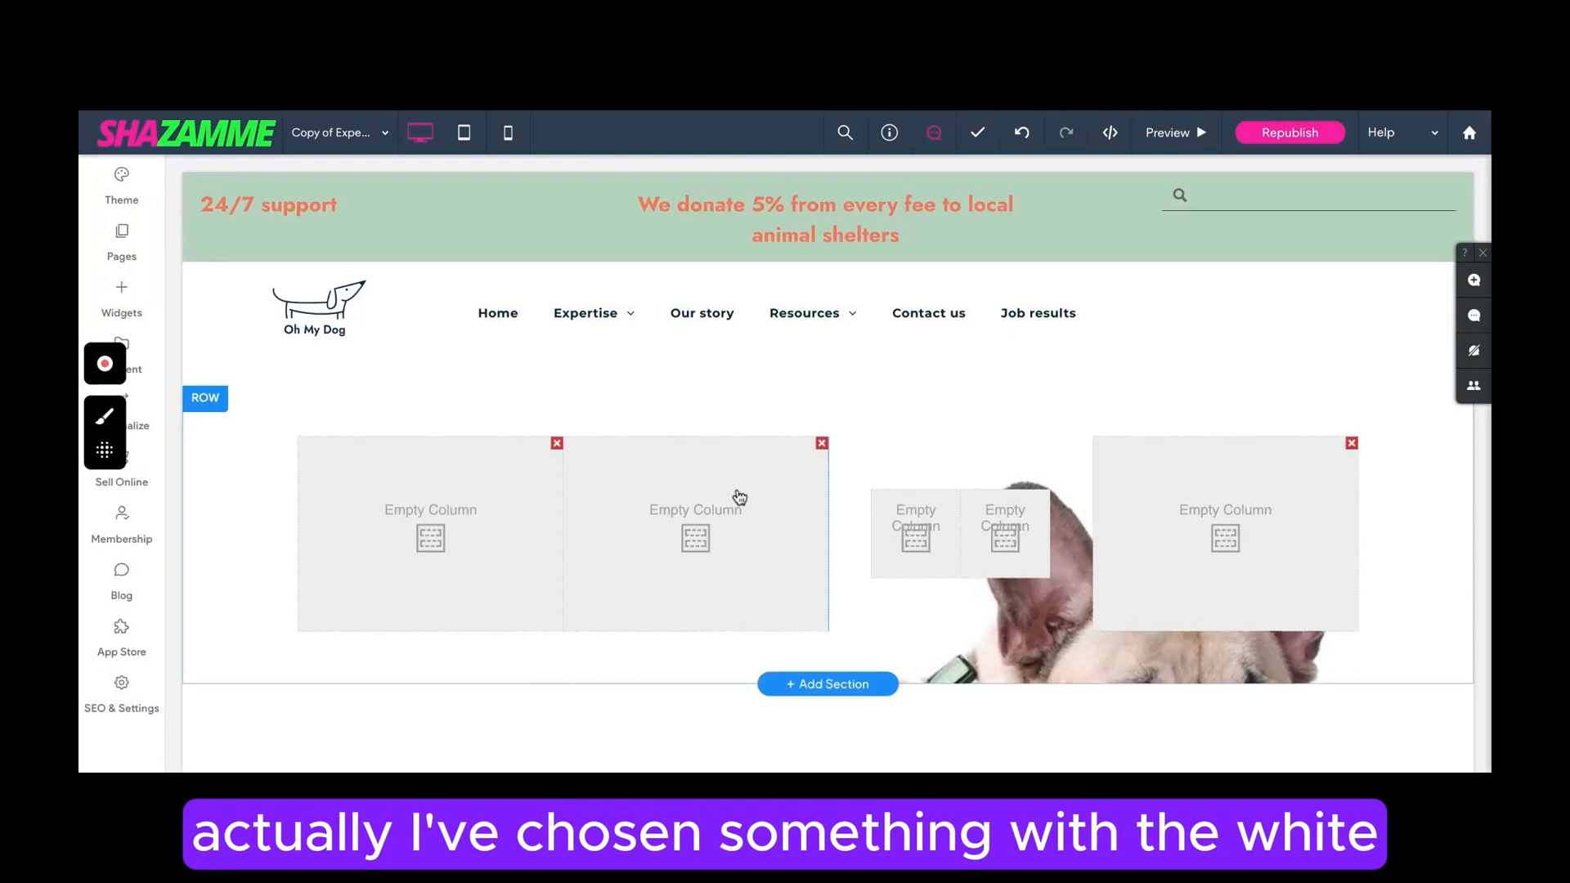
Enlarge the dog image row's height until its upper and lower padding are about 502 px.
{"action": "scroll", "coordinate": [740, 498], "scroll_direction": "down", "scroll_amount": 3}
{"action": "scroll", "coordinate": [740, 498], "scroll_direction": "up", "scroll_amount": 3}
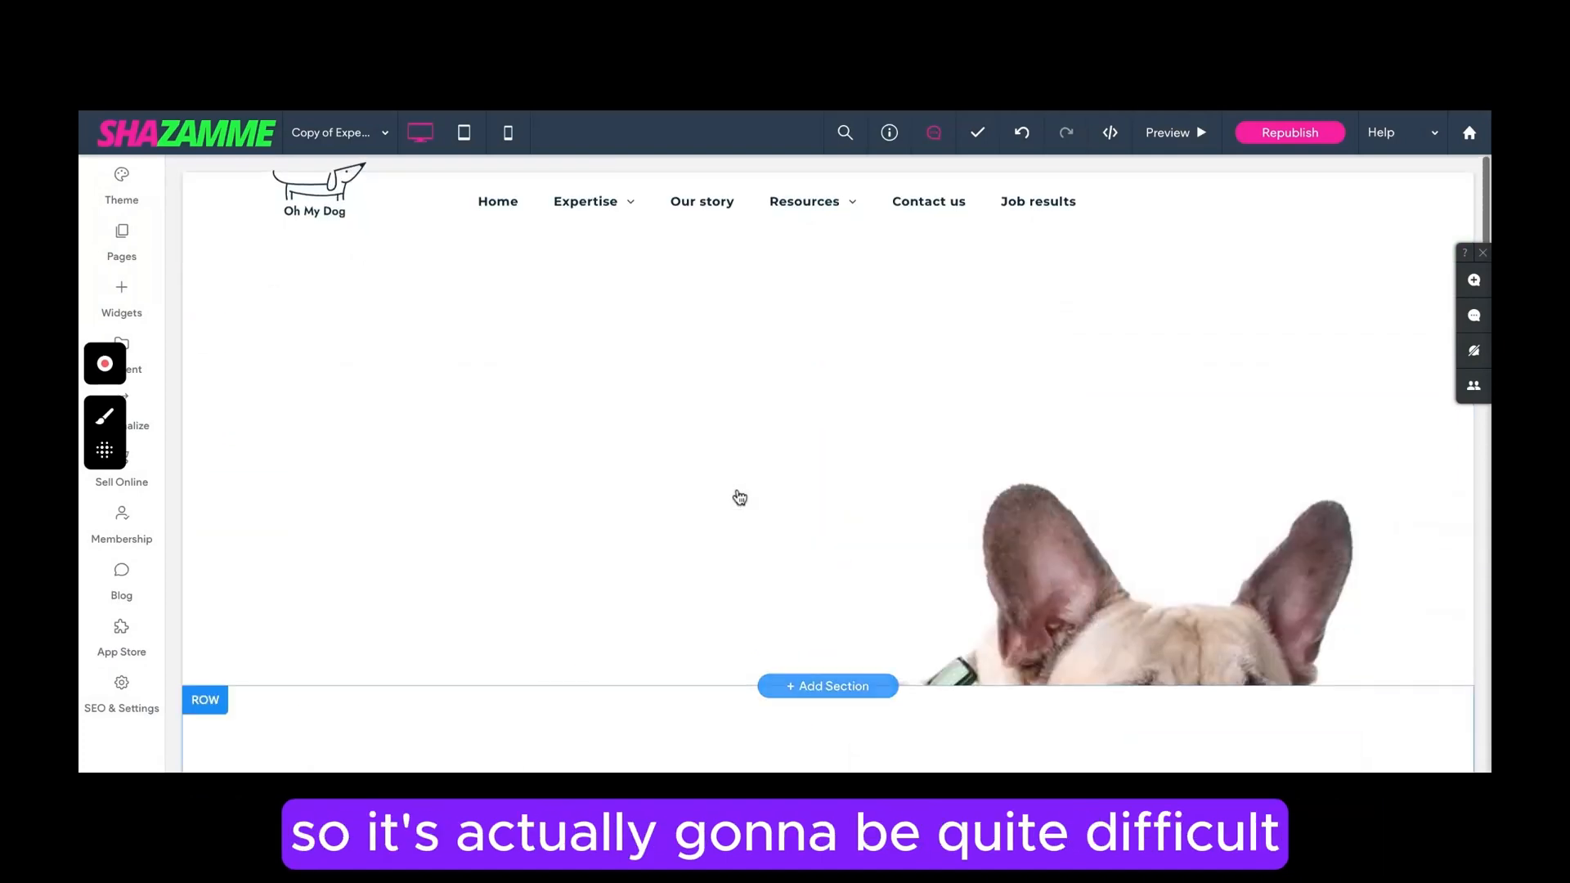
{"action": "scroll", "coordinate": [565, 586], "scroll_direction": "down", "scroll_amount": 1}
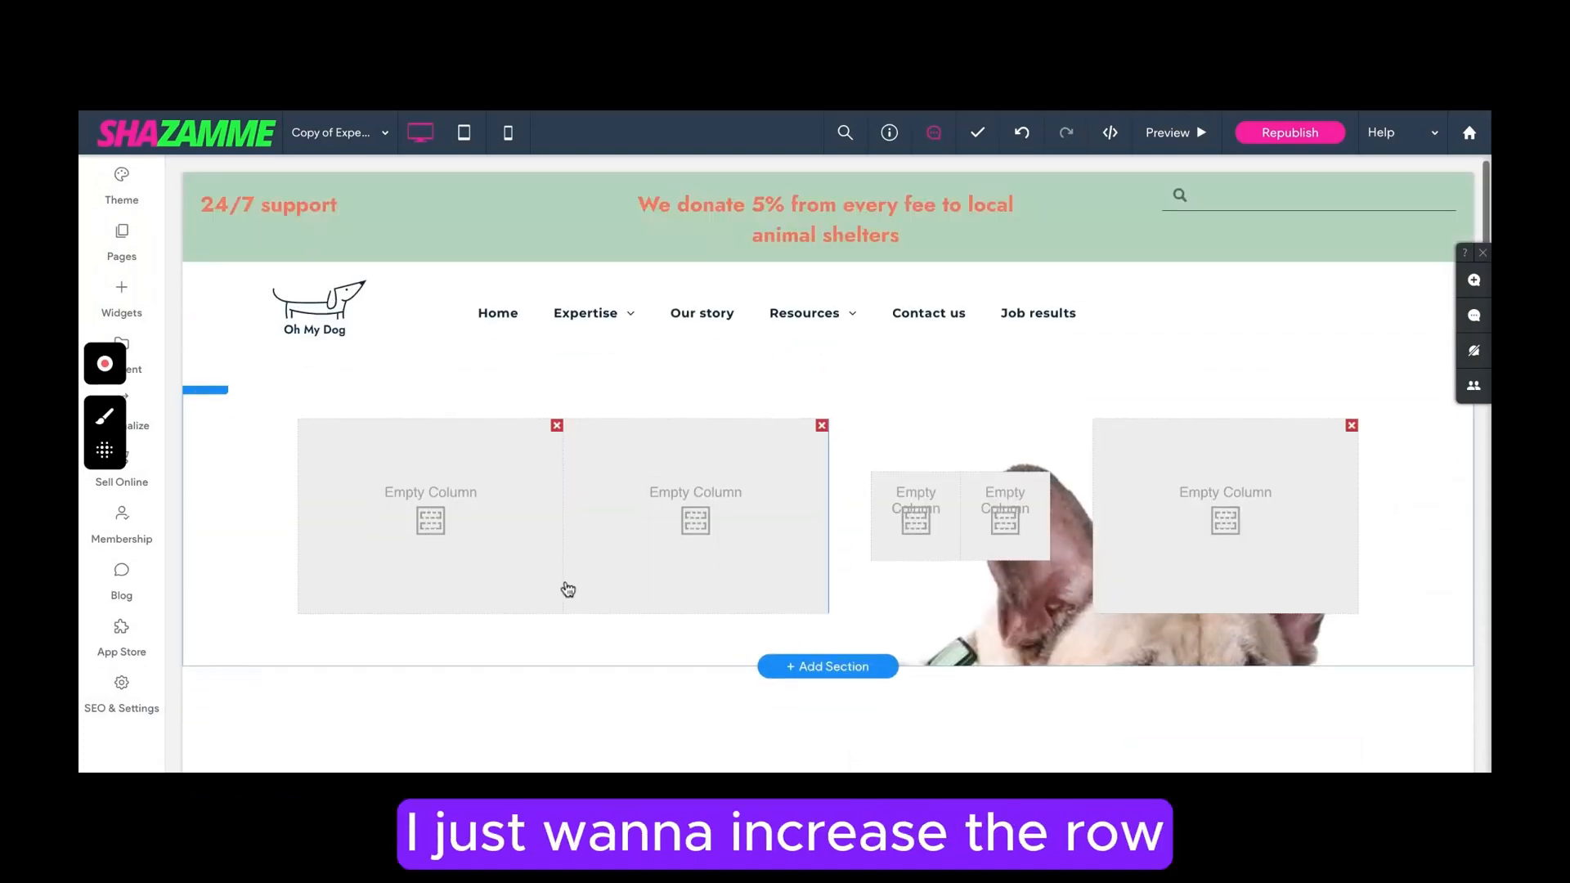
{"action": "left_click_drag", "start_coordinate": [542, 673], "coordinate": [540, 769]}
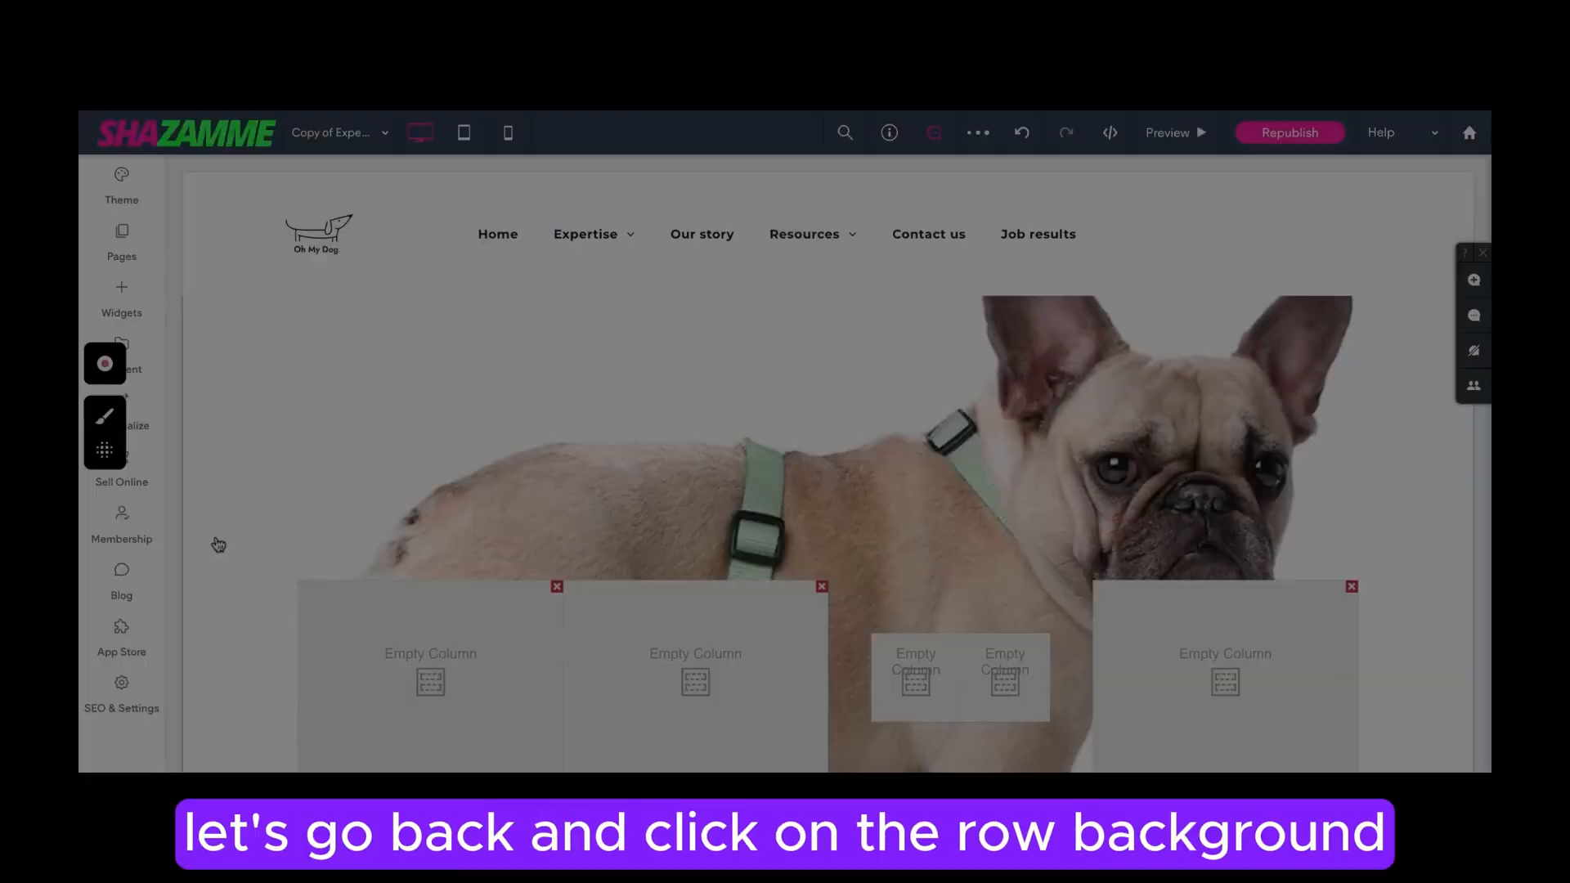
Reopen the dog image row's design settings and examine its background image and padding.
{"action": "left_click", "coordinate": [214, 544]}
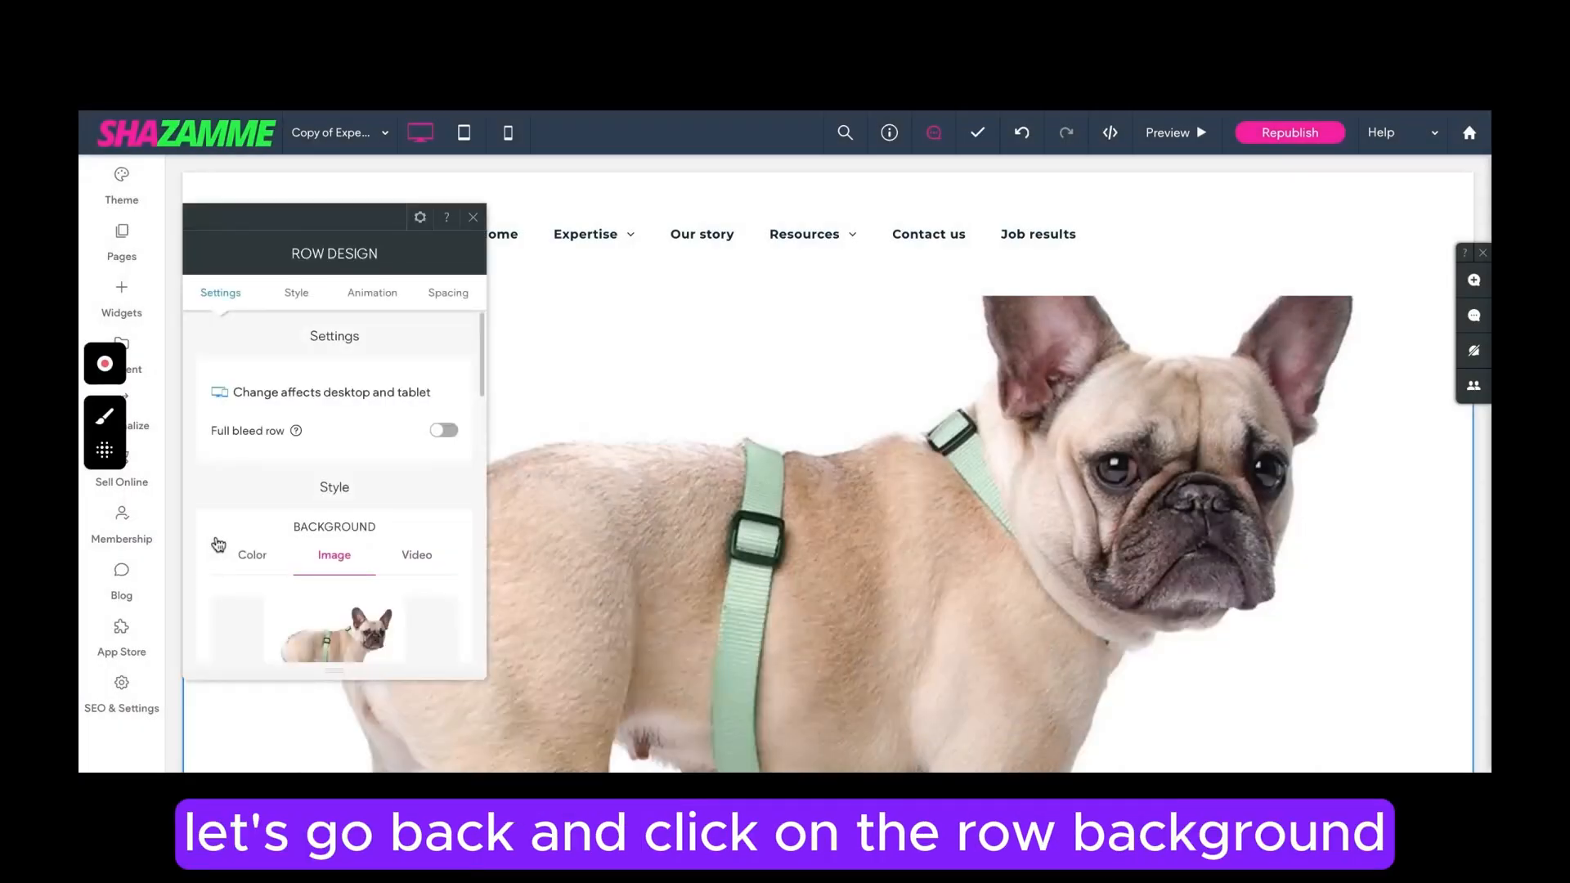
{"action": "scroll", "coordinate": [219, 544], "scroll_direction": "down", "scroll_amount": 3}
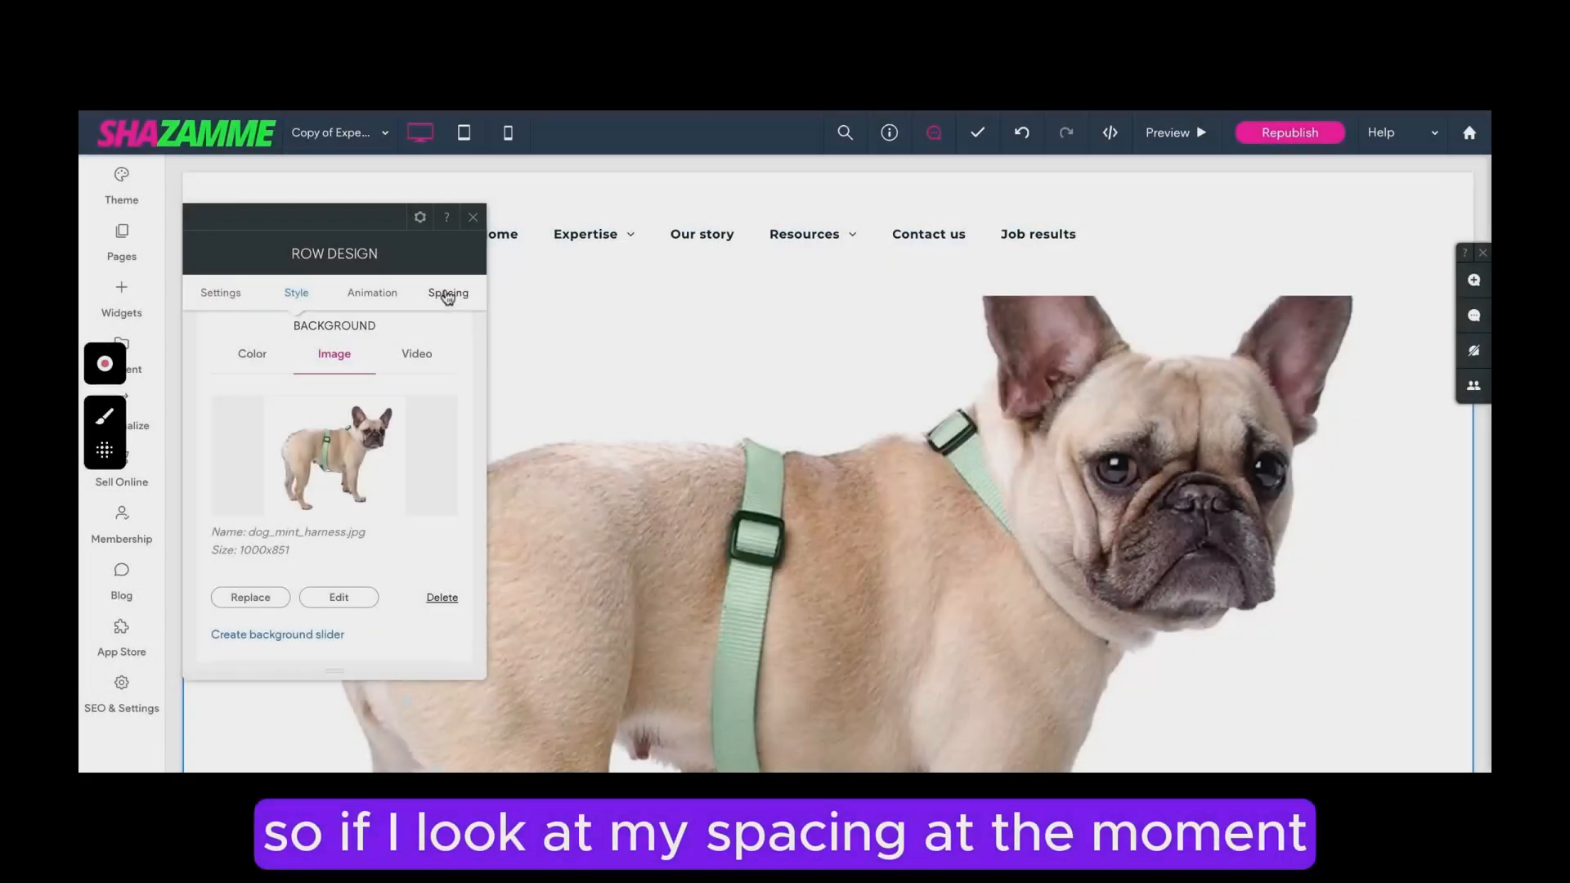
{"action": "left_click", "coordinate": [448, 293]}
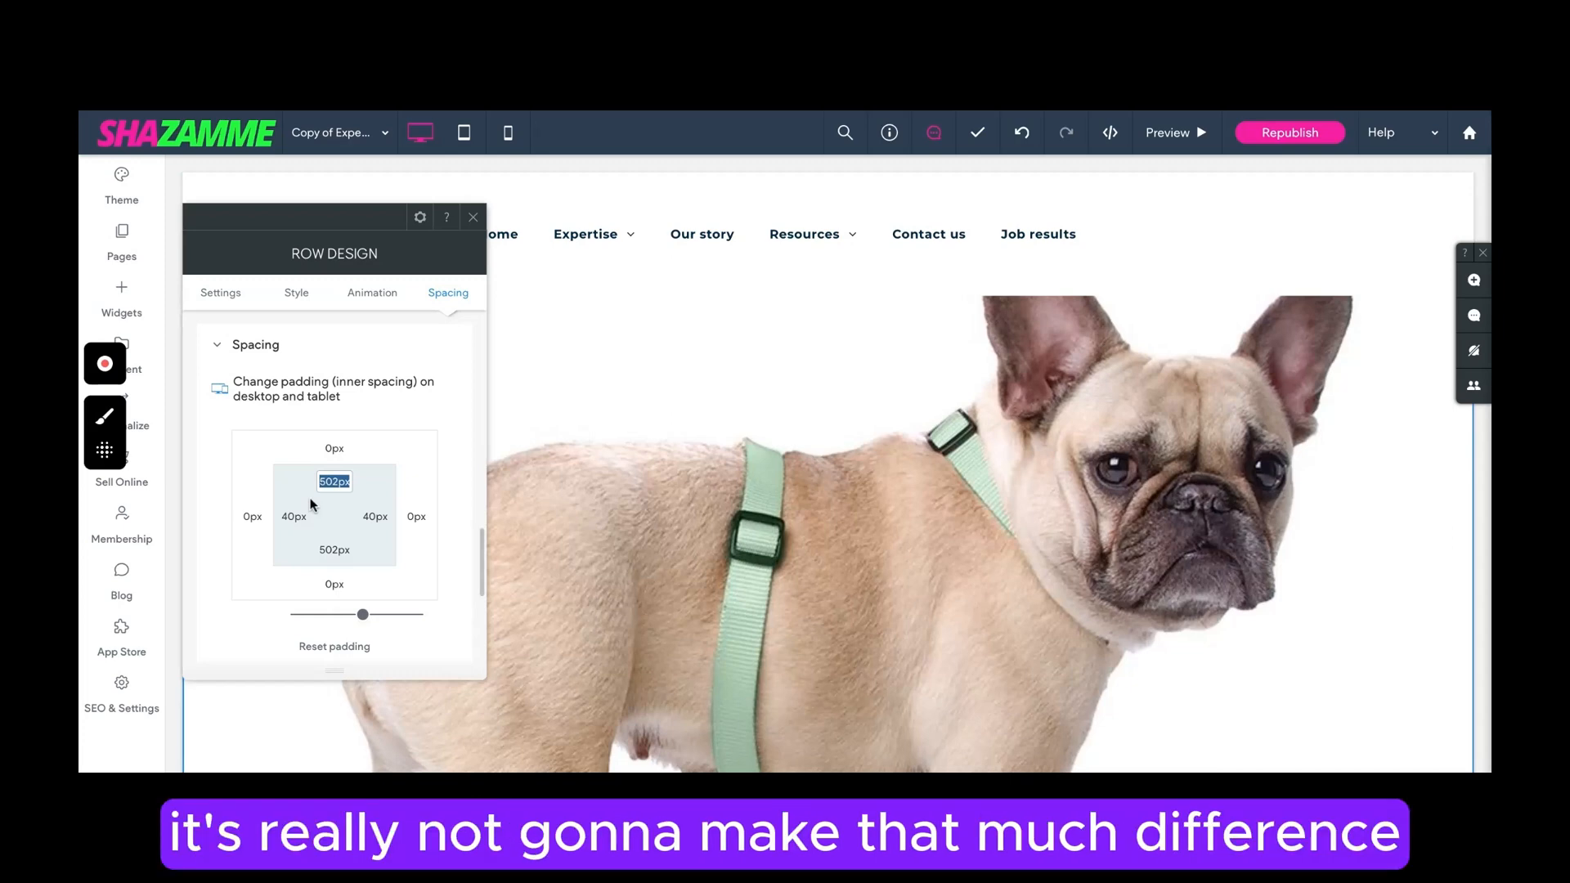
Set the dog image row's background color to the yellow theme color.
{"action": "scroll", "coordinate": [386, 357], "scroll_direction": "up", "scroll_amount": 8}
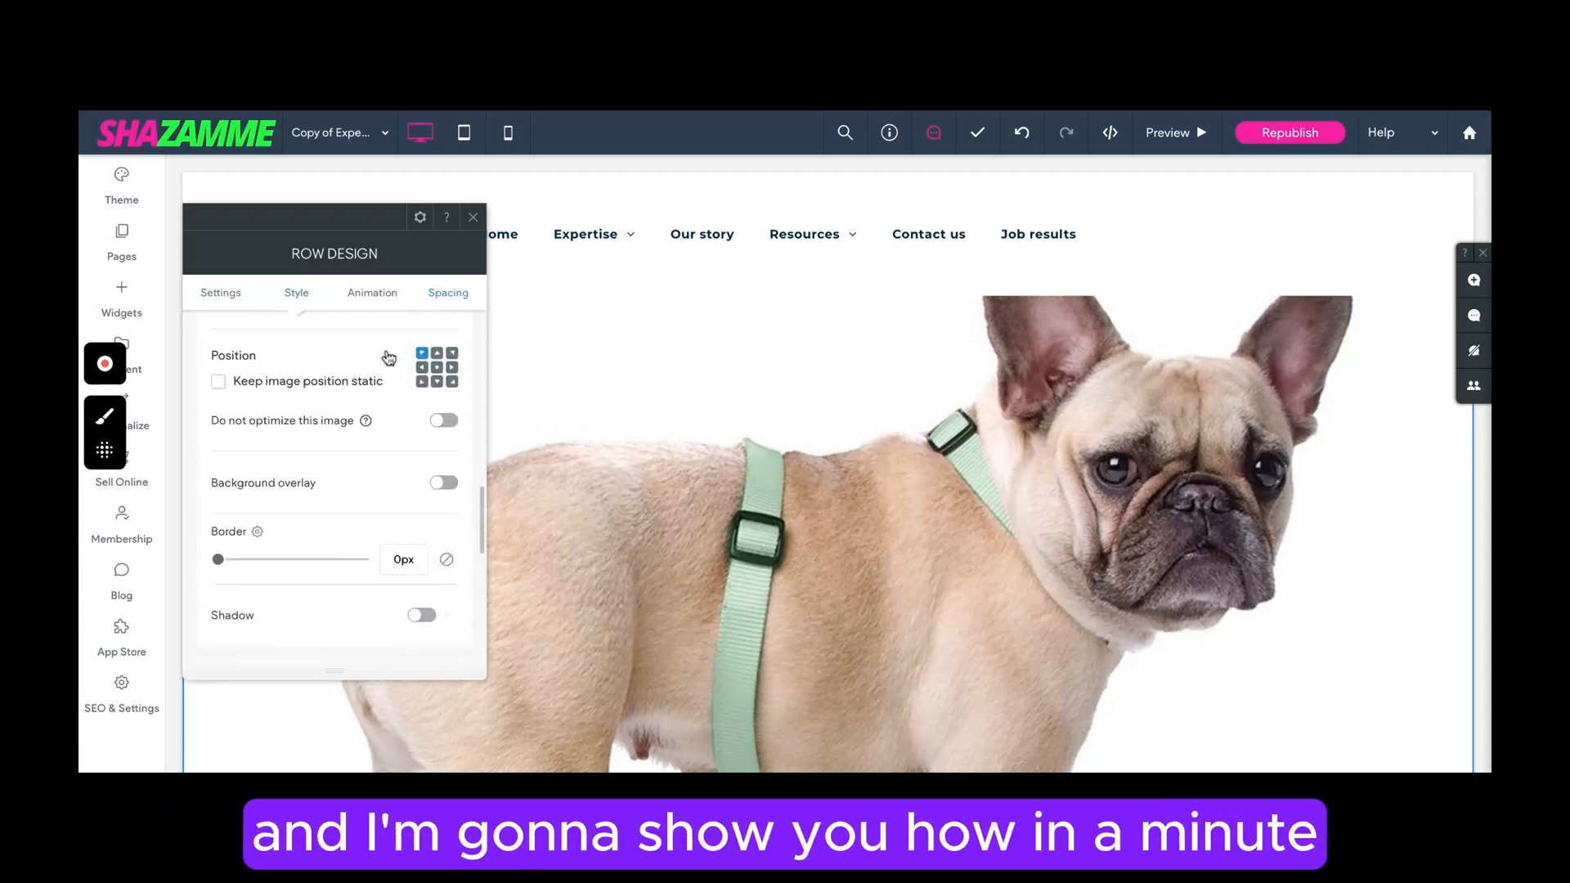
{"action": "scroll", "coordinate": [388, 358], "scroll_direction": "up", "scroll_amount": 6}
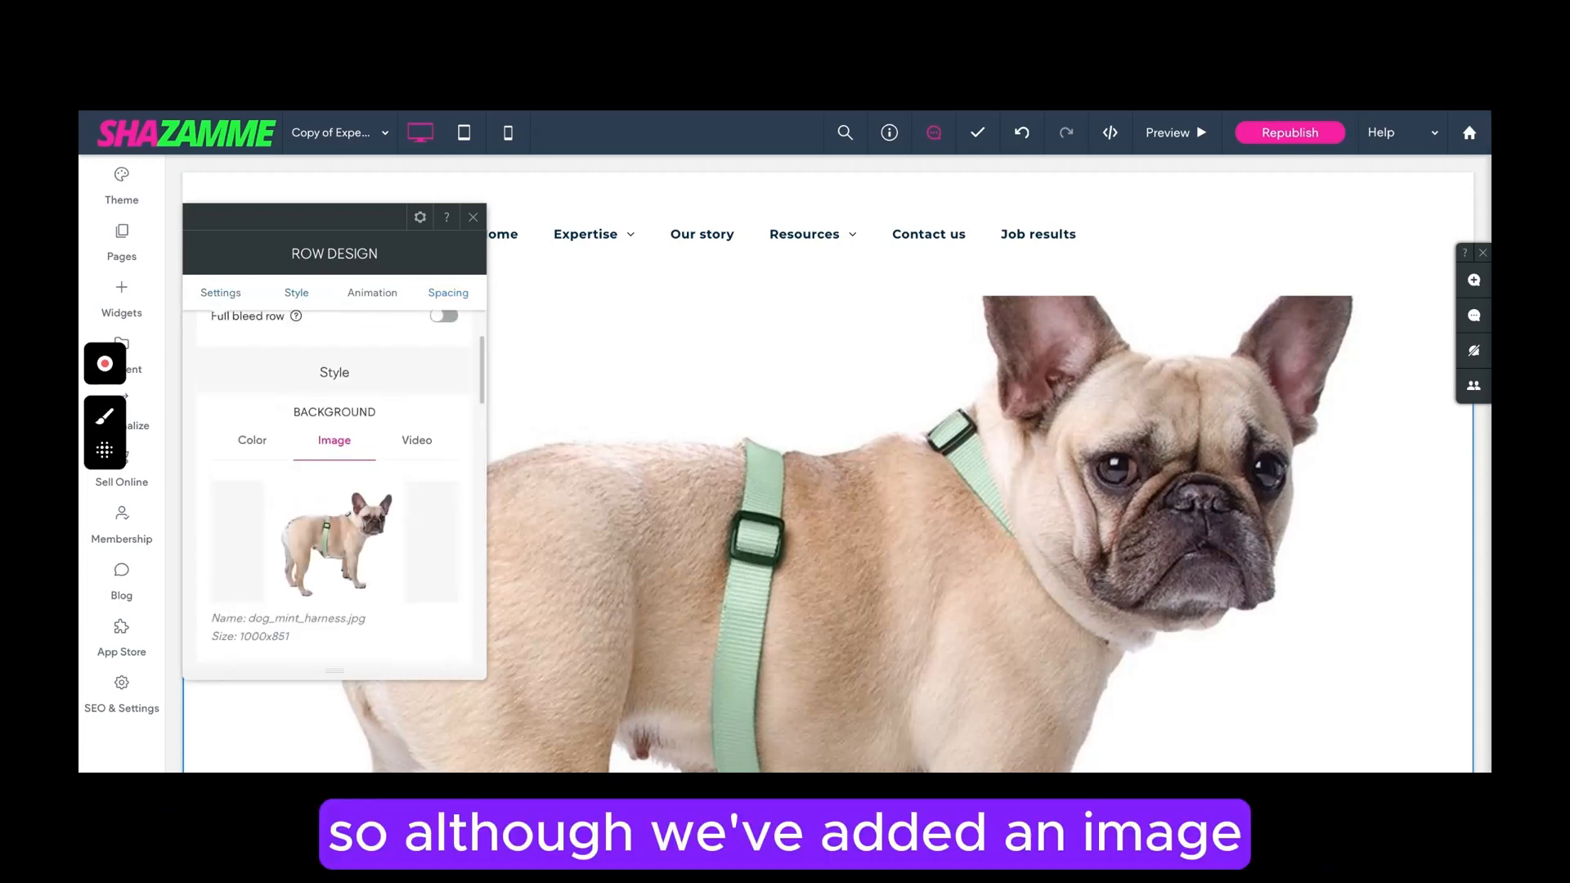
{"action": "left_click", "coordinate": [255, 442]}
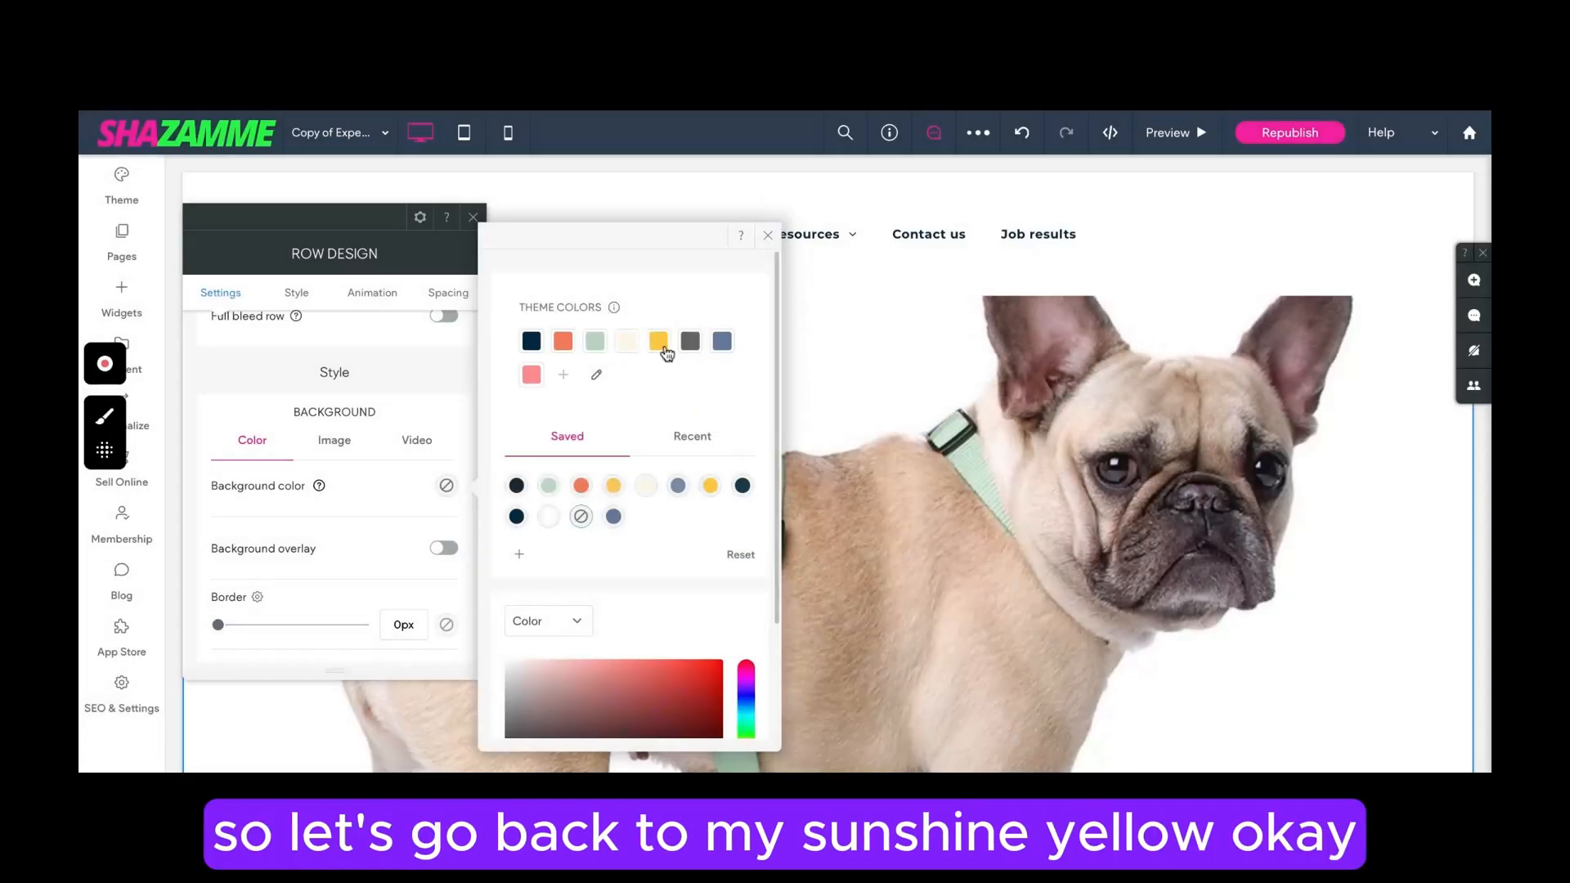
{"action": "left_click", "coordinate": [661, 344]}
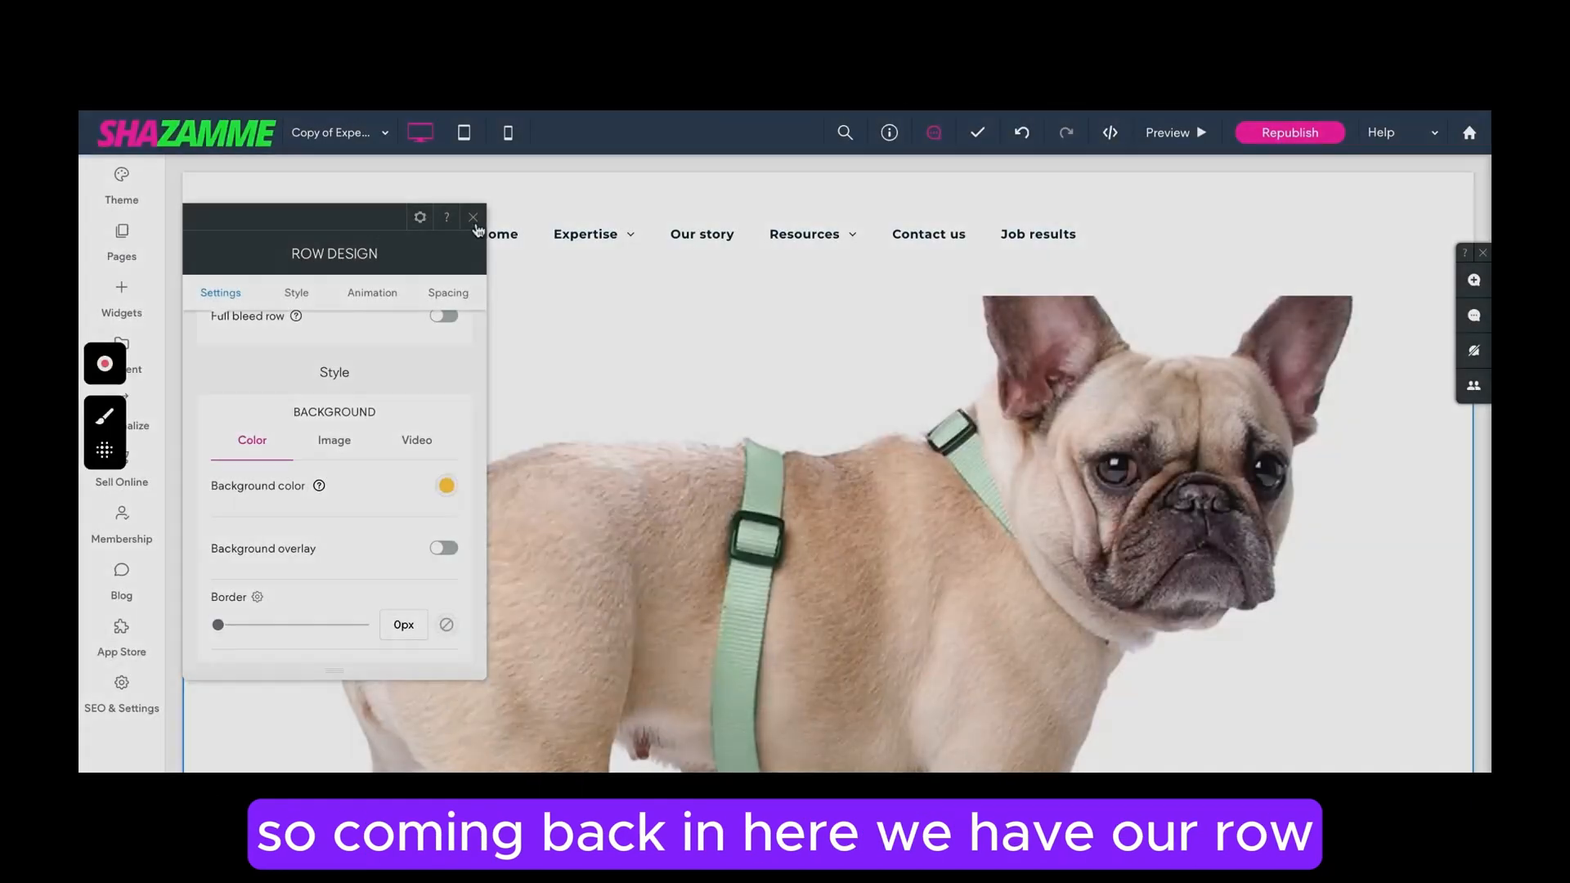
Reopen the dog image row's design settings and turn on full bleed for the row.
{"action": "left_click", "coordinate": [473, 217]}
{"action": "scroll", "coordinate": [368, 518], "scroll_direction": "up", "scroll_amount": 2}
{"action": "left_click", "coordinate": [371, 521]}
{"action": "left_click", "coordinate": [361, 487]}
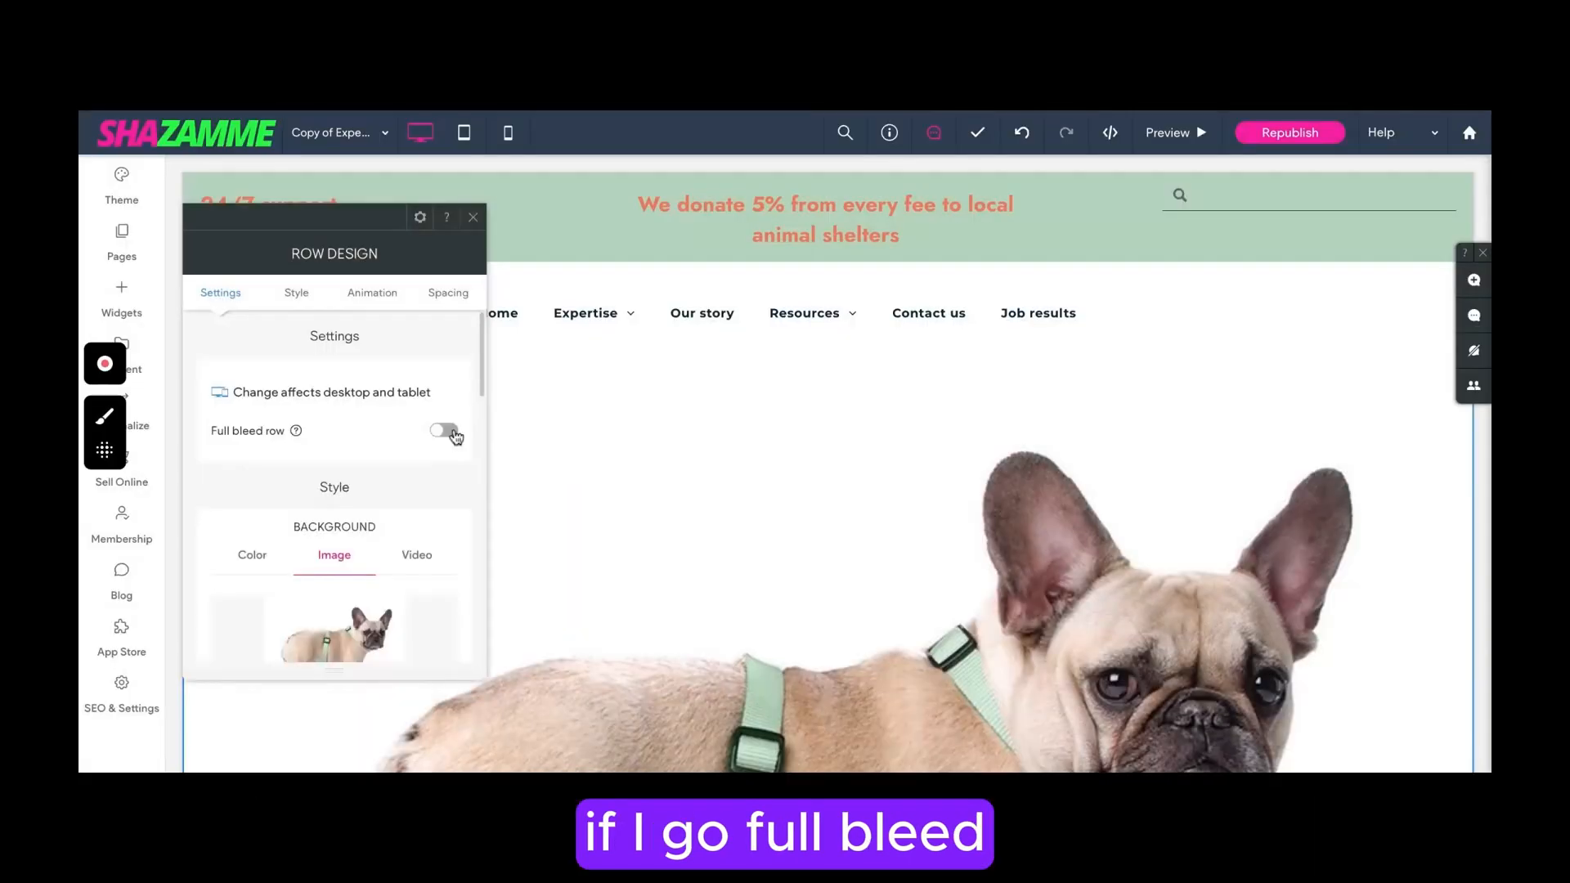
{"action": "left_click", "coordinate": [446, 431]}
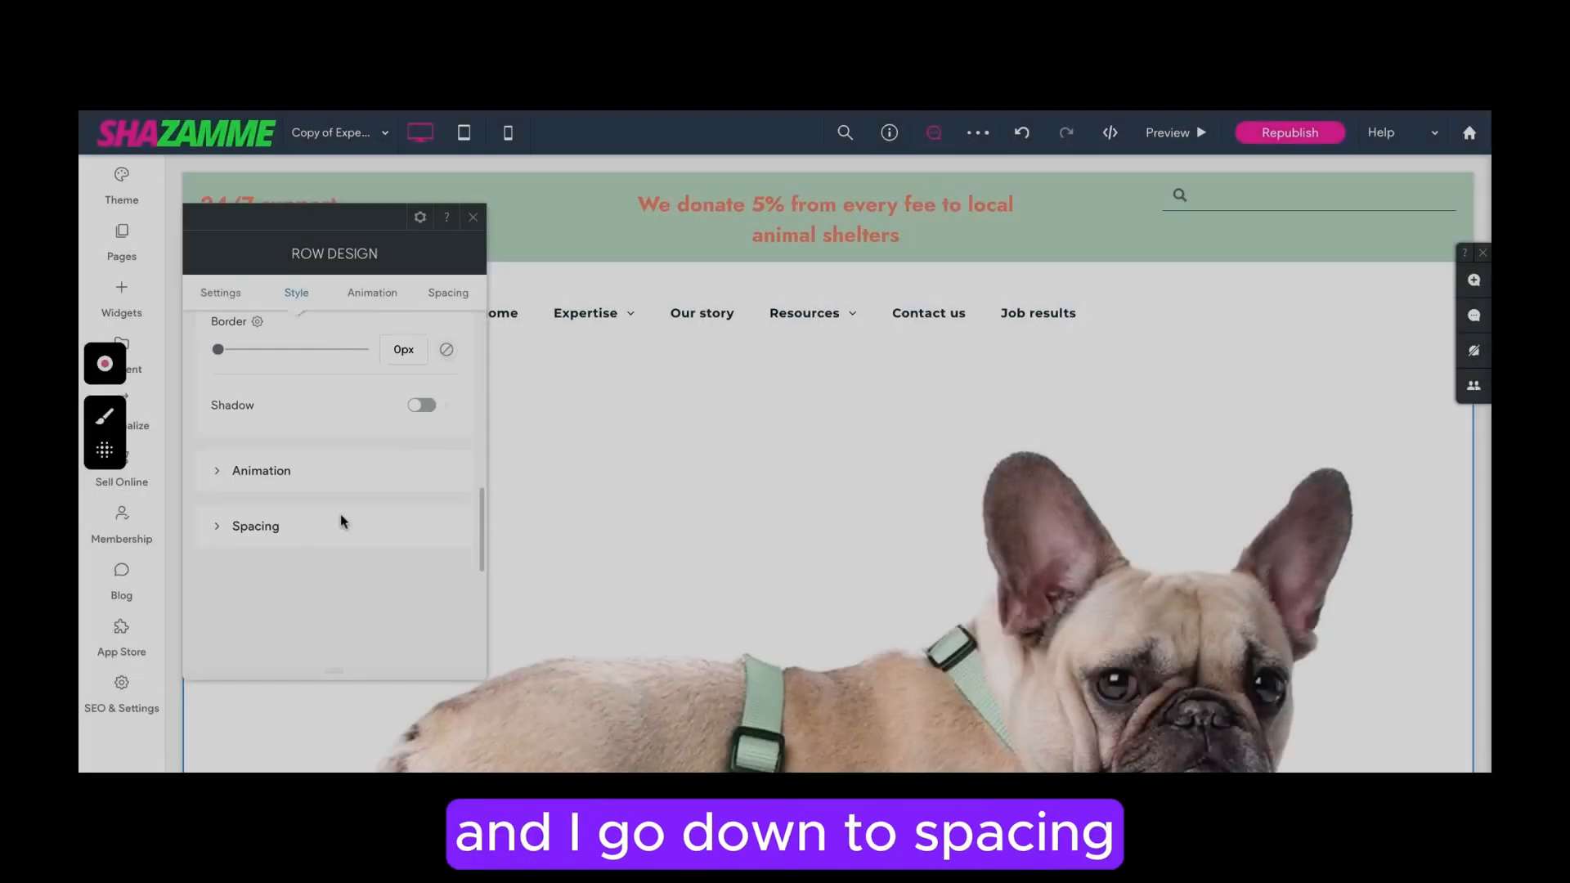
Set the dog image row's left and right padding to 0.
{"action": "scroll", "coordinate": [341, 518], "scroll_direction": "down", "scroll_amount": 2}
{"action": "left_click", "coordinate": [253, 411]}
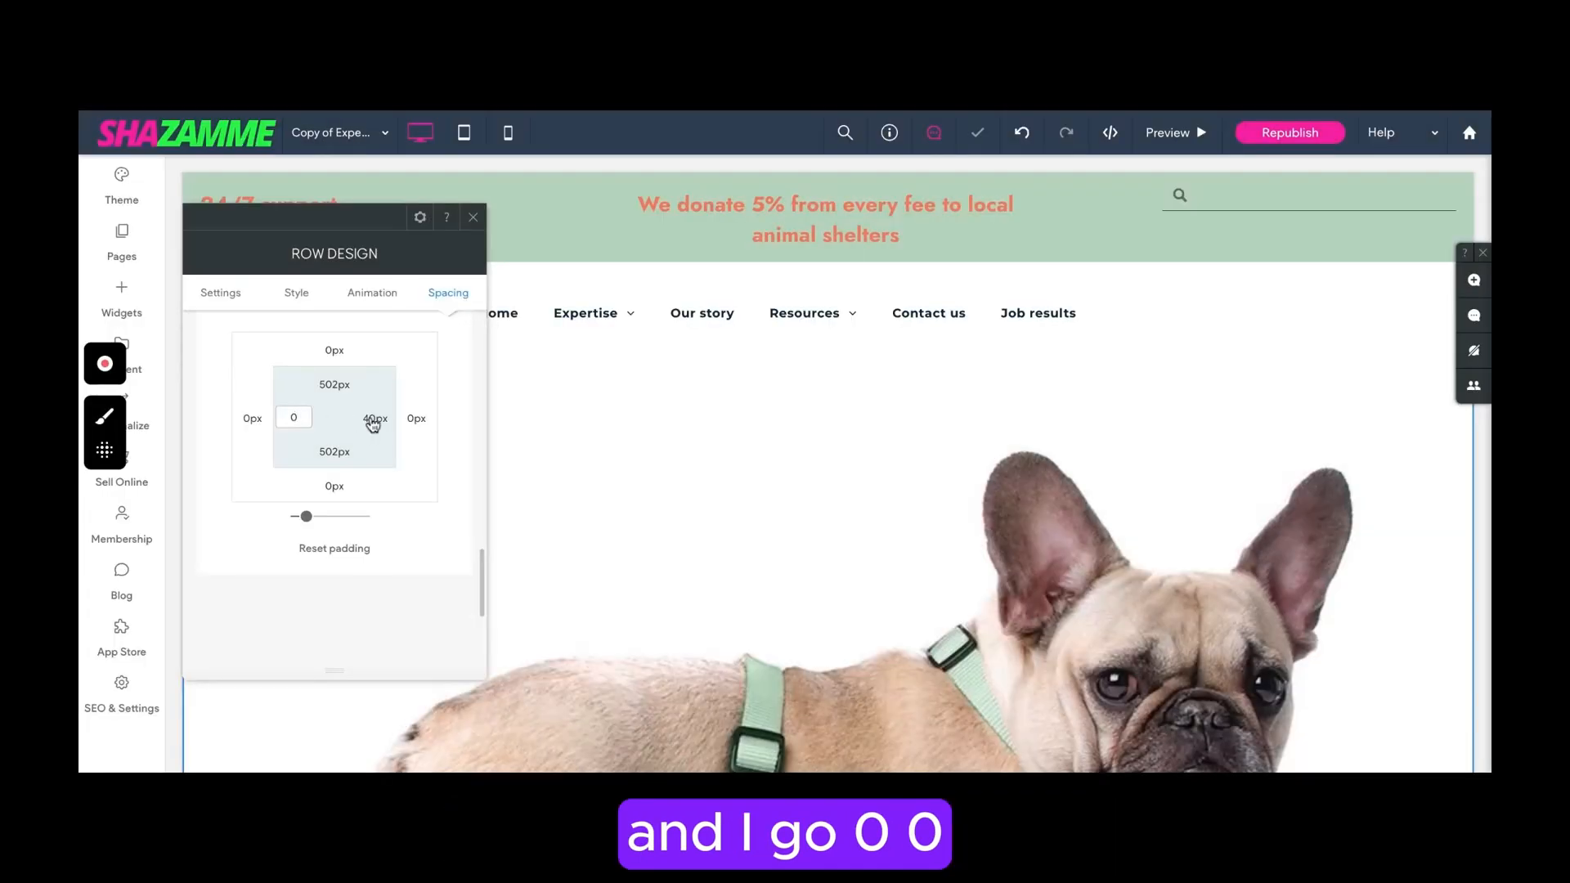
{"action": "left_click", "coordinate": [374, 419]}
{"action": "type", "text": "0"}
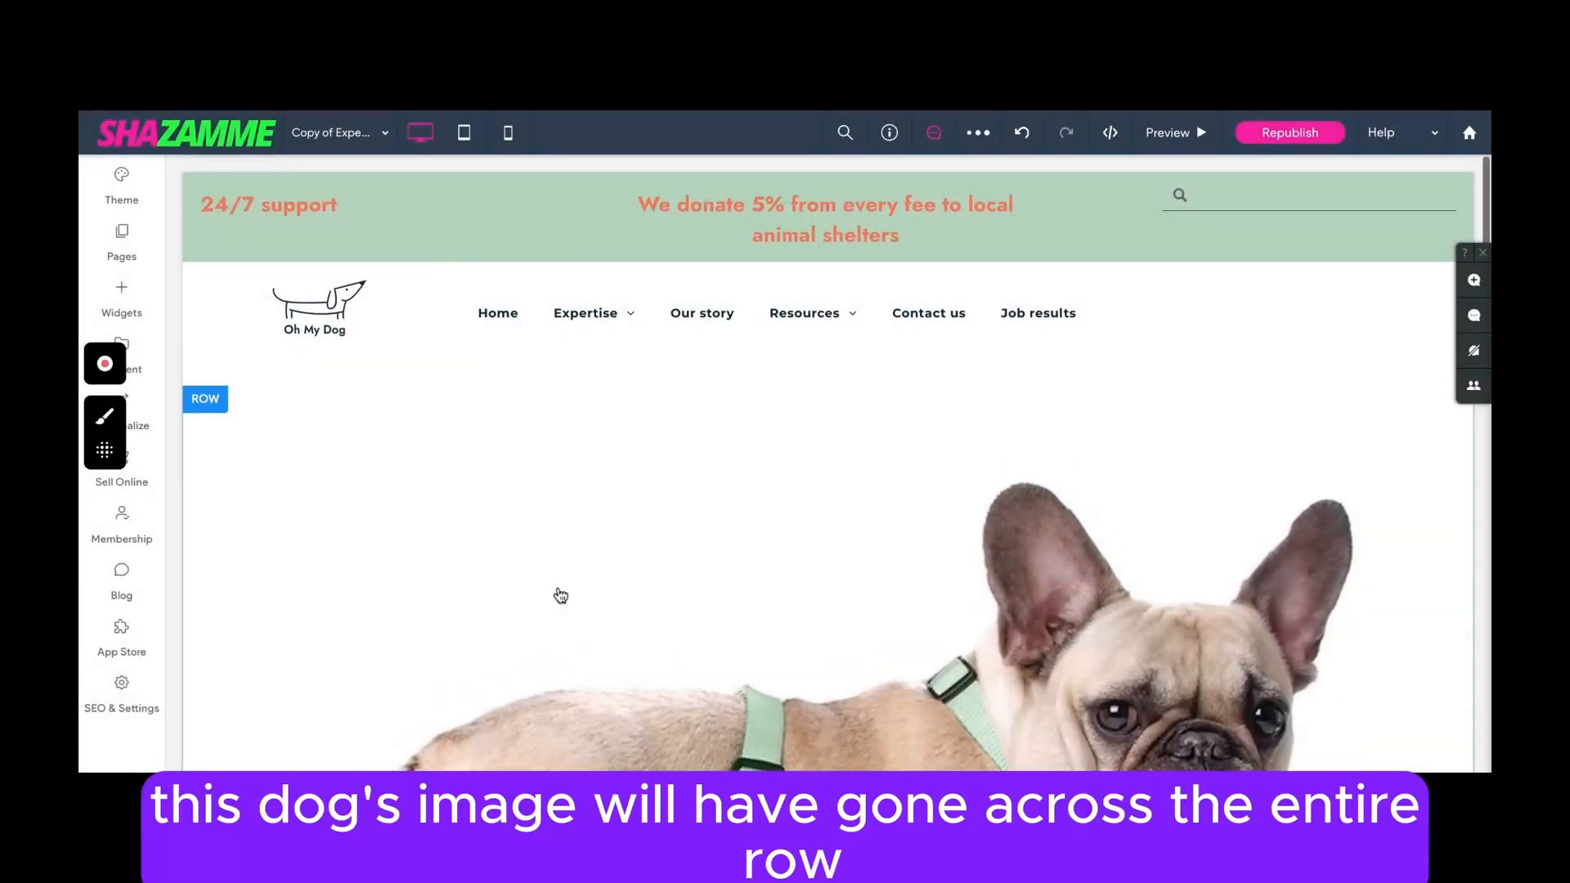
Reopen the row's design settings and replace the dog background image with blue_dog_bed.jpg.
{"action": "left_click", "coordinate": [205, 401]}
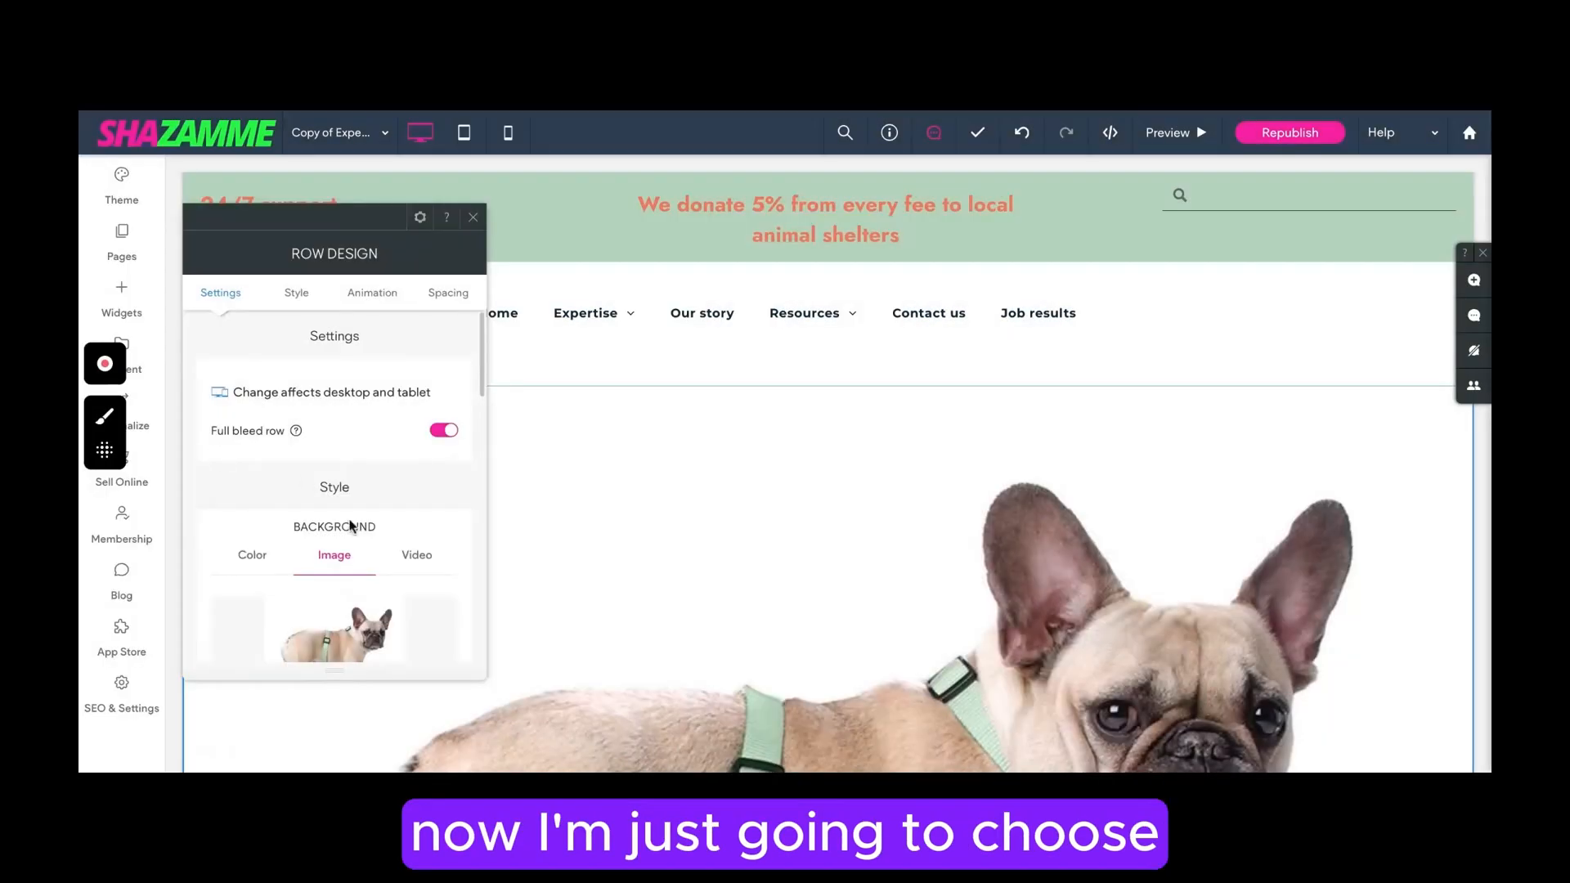
{"action": "scroll", "coordinate": [352, 526], "scroll_direction": "down", "scroll_amount": 2}
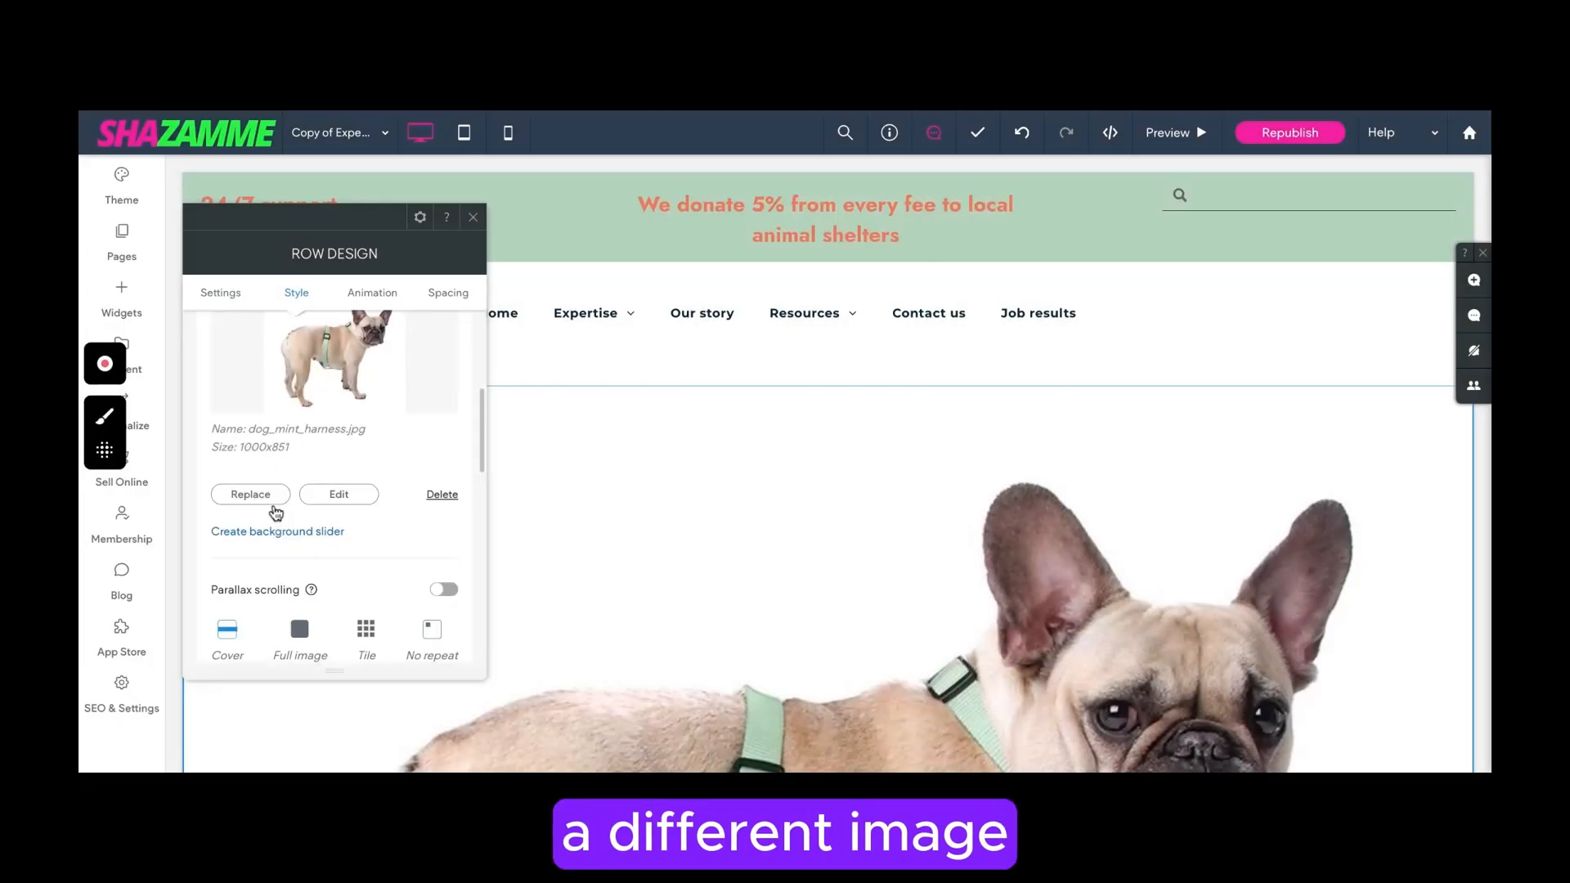
{"action": "left_click", "coordinate": [275, 499]}
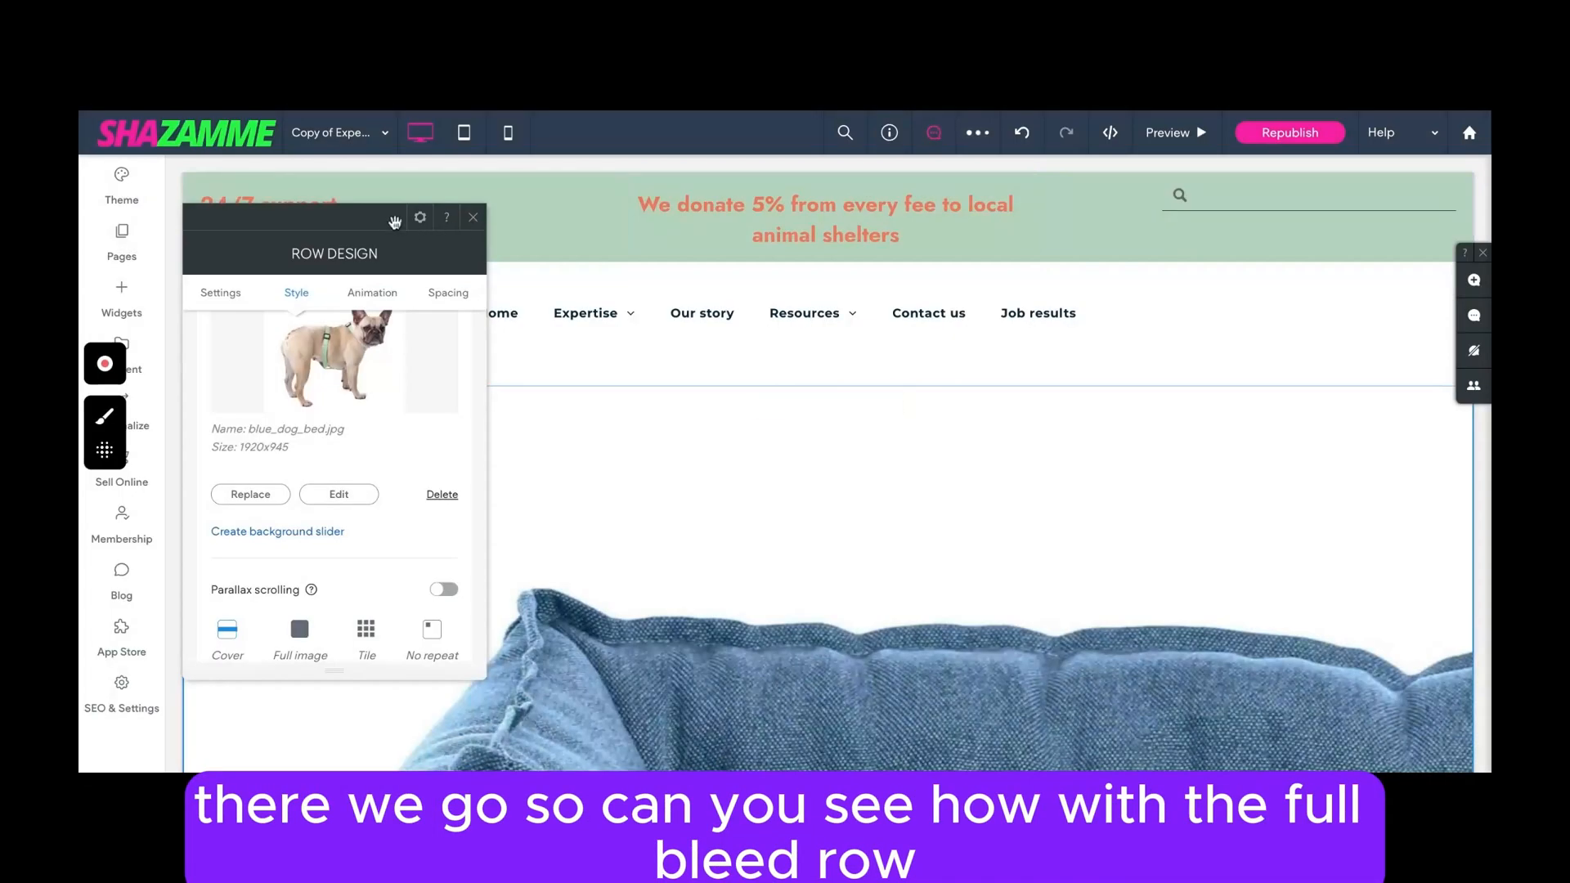
Check how the dog bed image fills the row and set its background position to center.
{"action": "left_click_drag", "start_coordinate": [389, 214], "coordinate": [949, 117]}
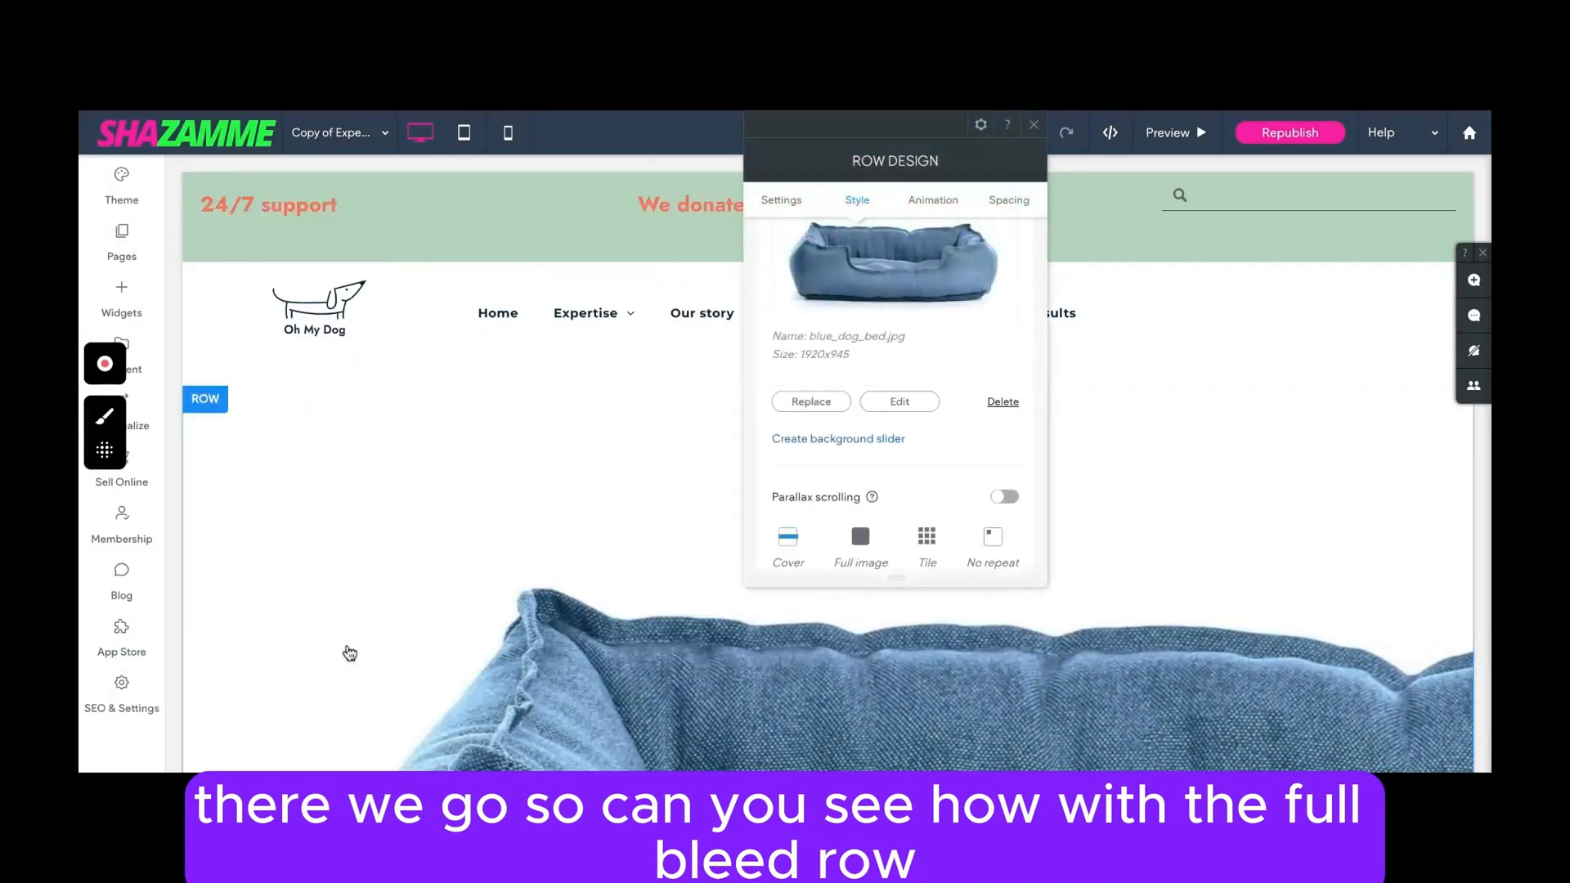
{"action": "scroll", "coordinate": [348, 652], "scroll_direction": "down", "scroll_amount": 1}
{"action": "scroll", "coordinate": [347, 652], "scroll_direction": "down", "scroll_amount": 2}
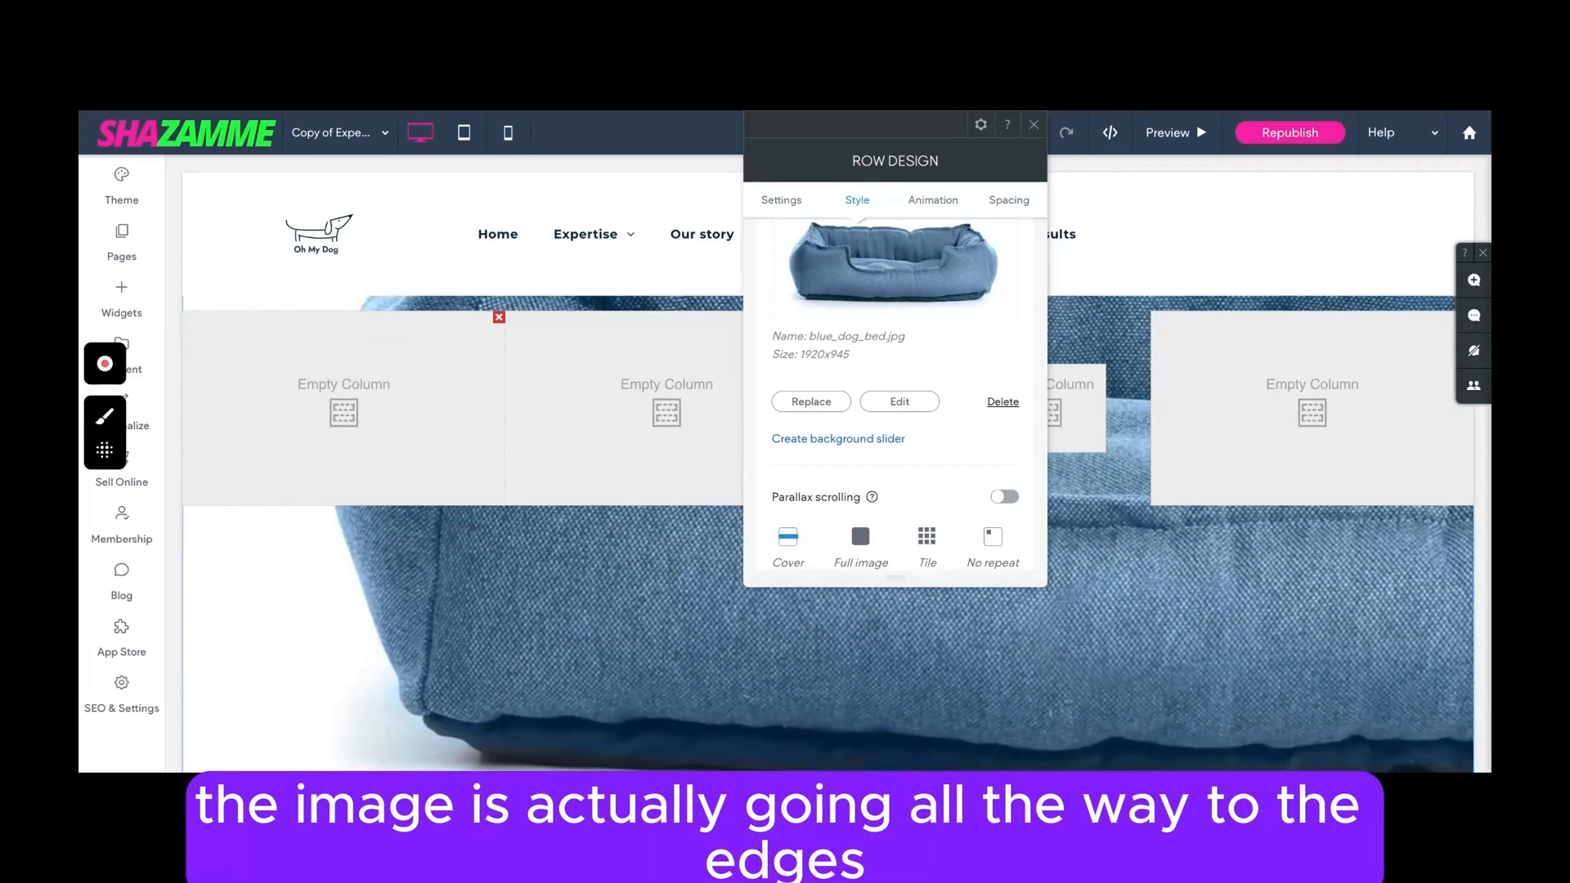
{"action": "scroll", "coordinate": [347, 651], "scroll_direction": "up", "scroll_amount": 3}
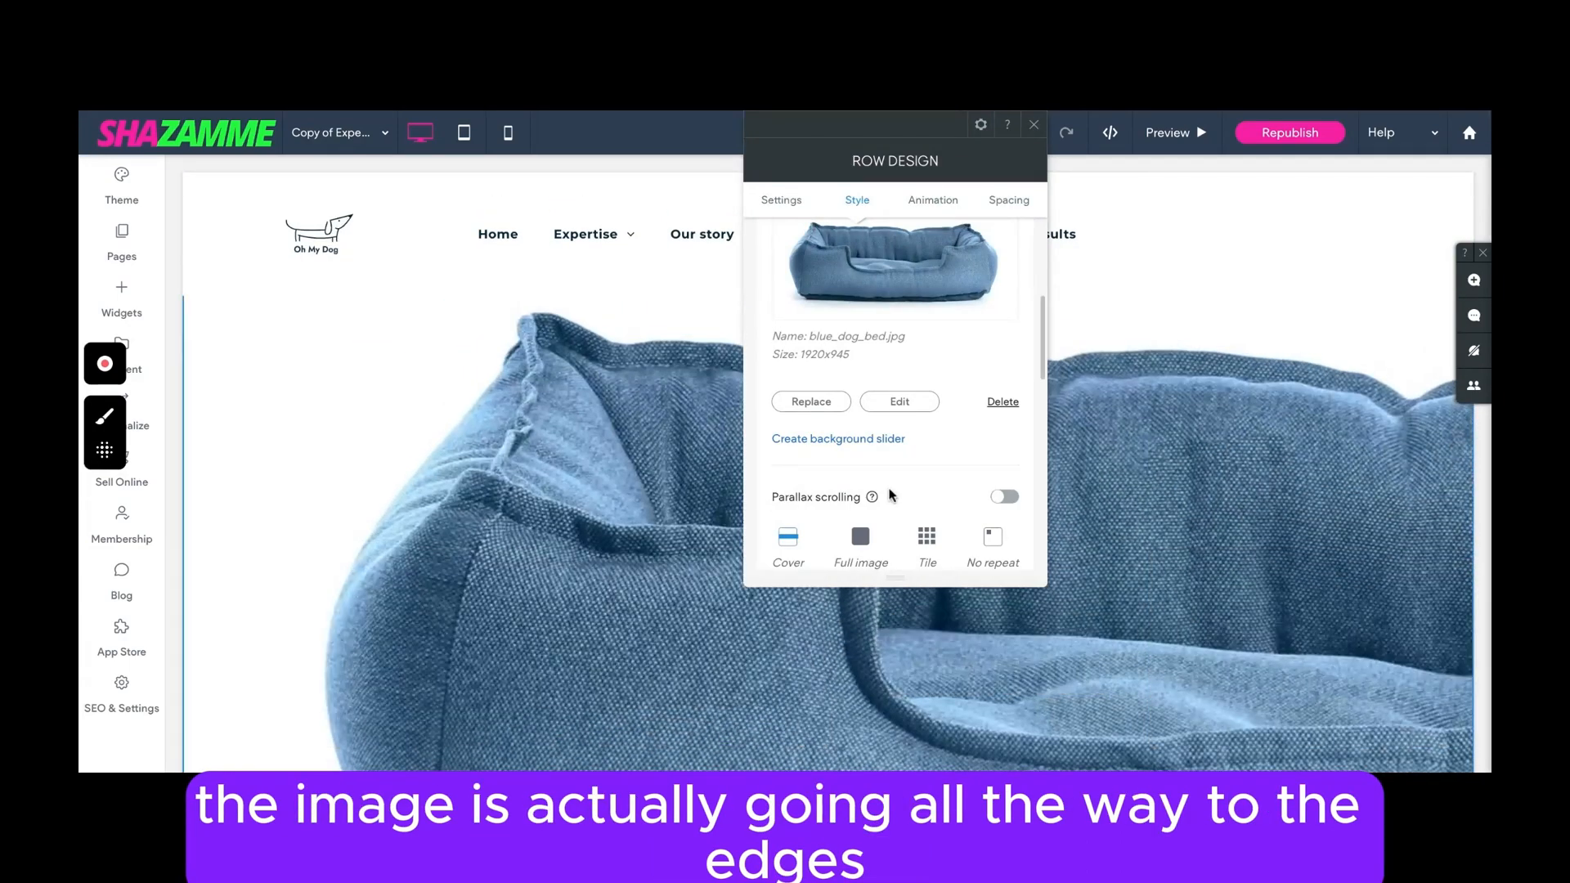
{"action": "scroll", "coordinate": [891, 495], "scroll_direction": "down", "scroll_amount": 2}
{"action": "left_click", "coordinate": [998, 391]}
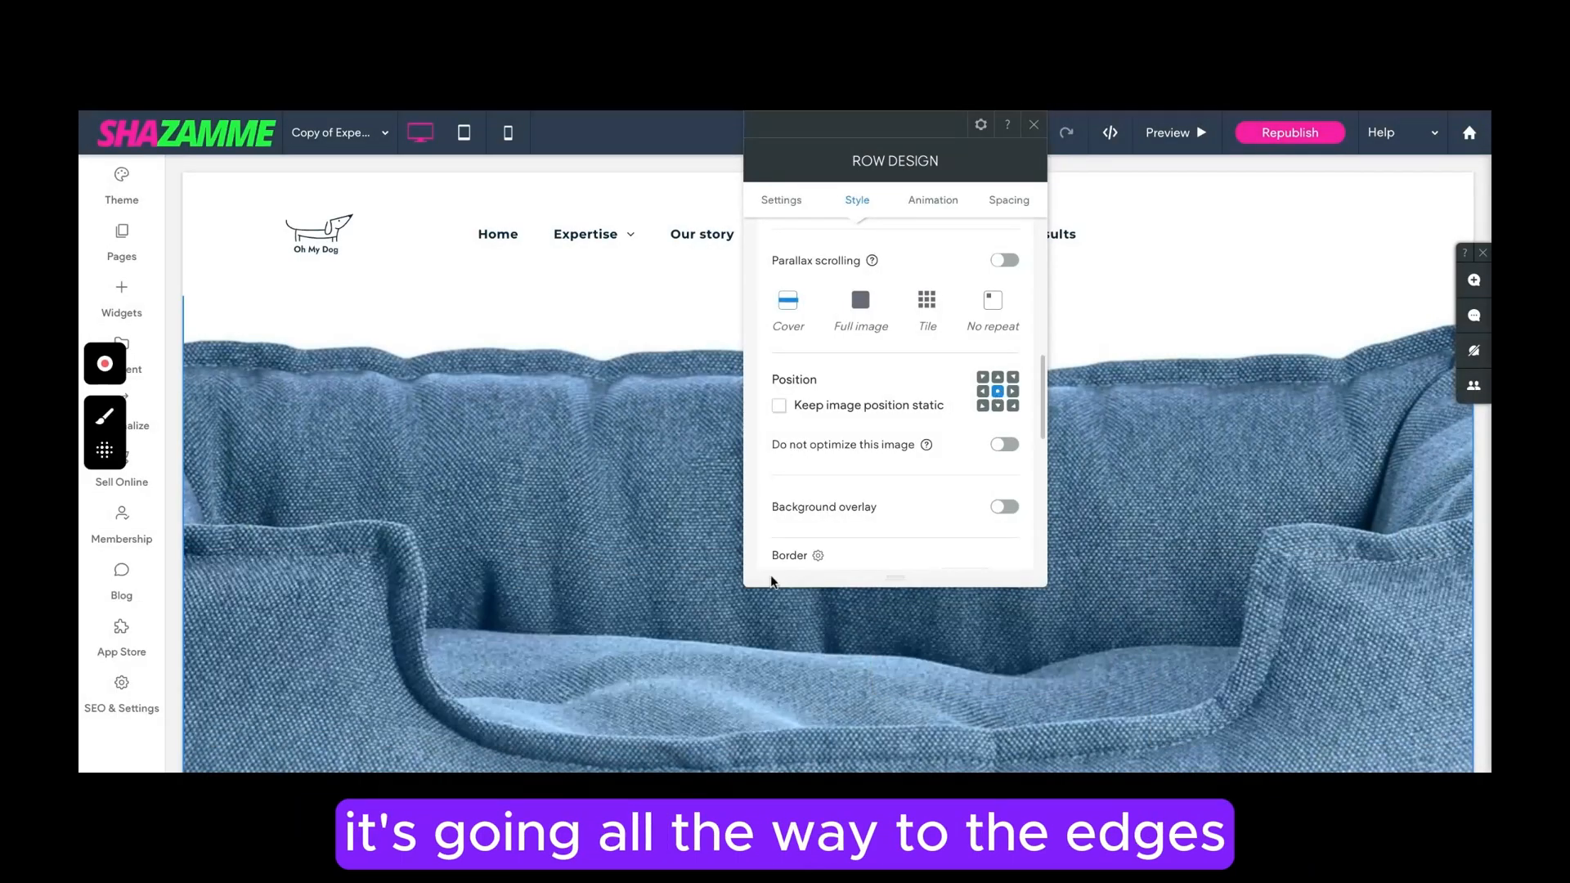
Turn off full bleed for the dog bed row and look over its spacing and columns.
{"action": "scroll", "coordinate": [798, 309], "scroll_direction": "up", "scroll_amount": 6}
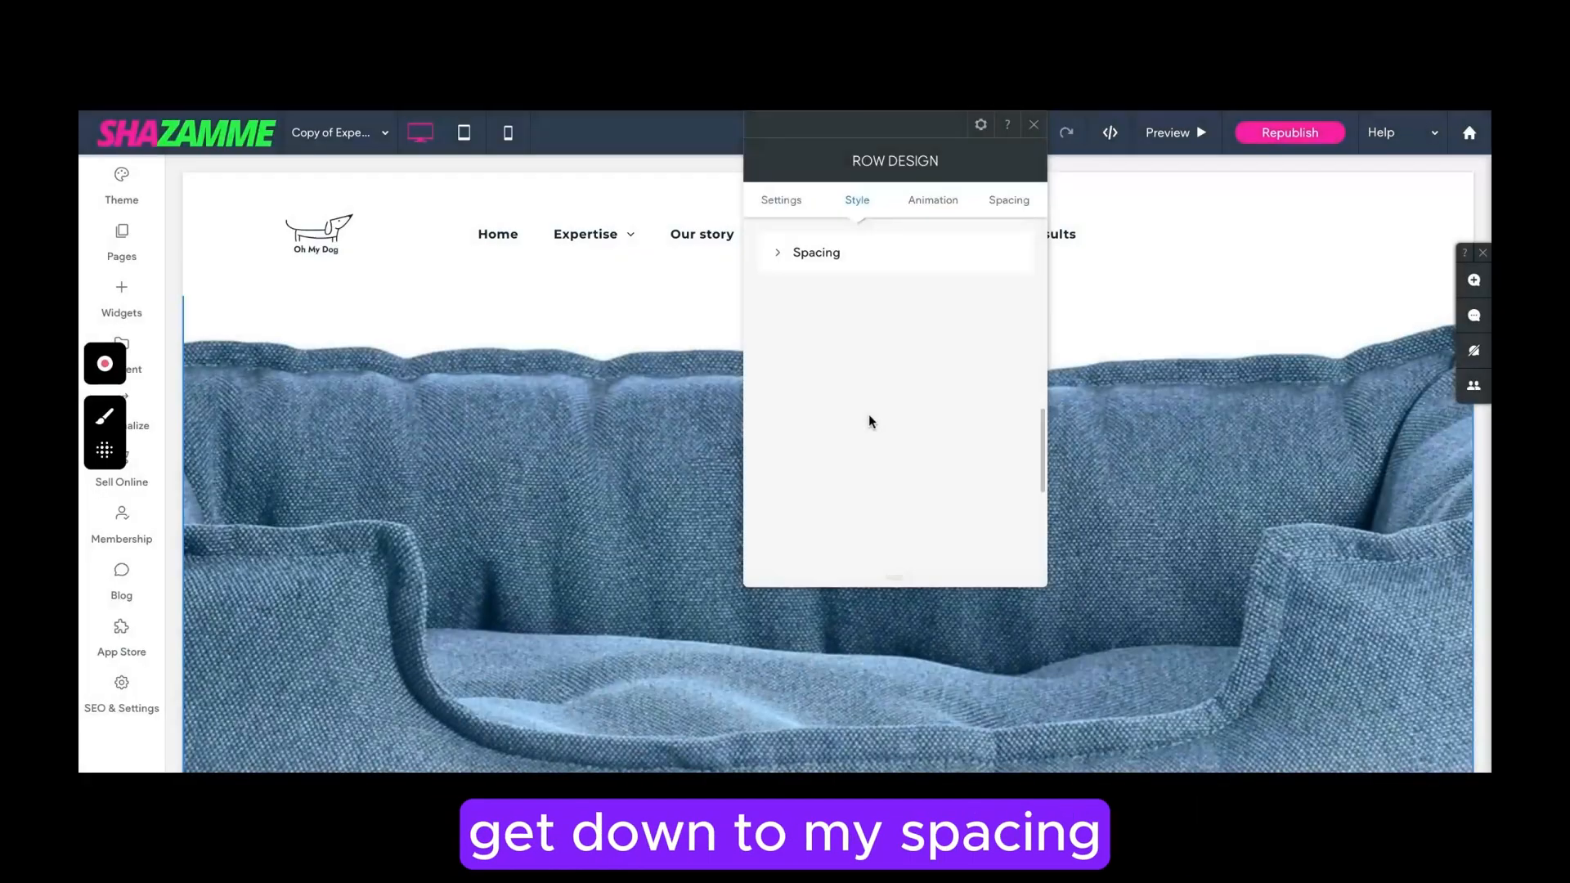
{"action": "scroll", "coordinate": [868, 413], "scroll_direction": "down", "scroll_amount": 2}
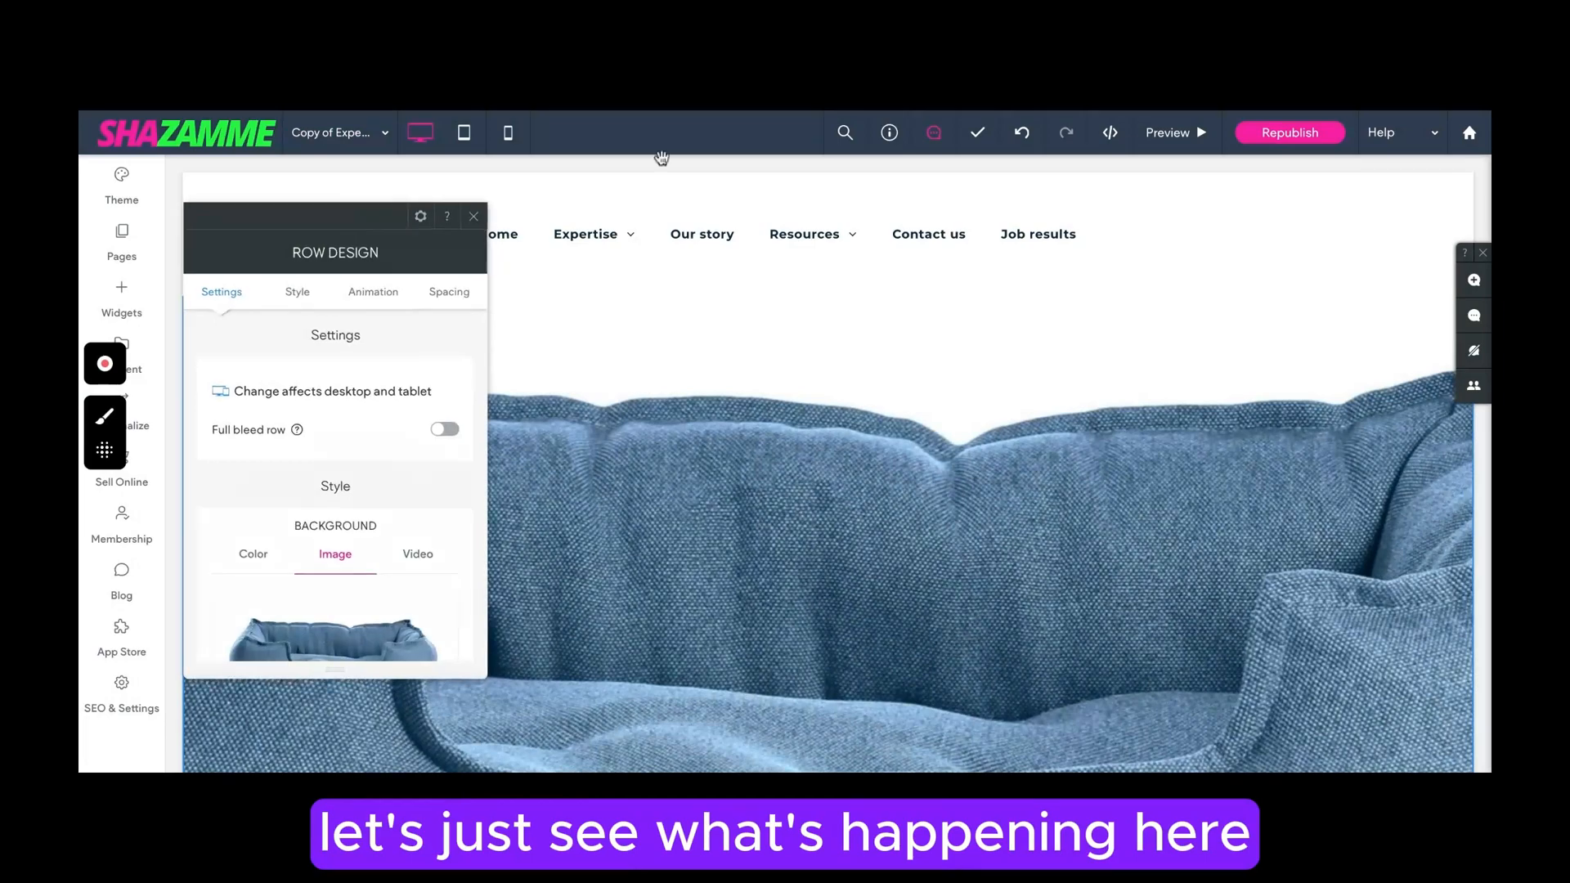
{"action": "left_click_drag", "start_coordinate": [350, 216], "coordinate": [868, 154]}
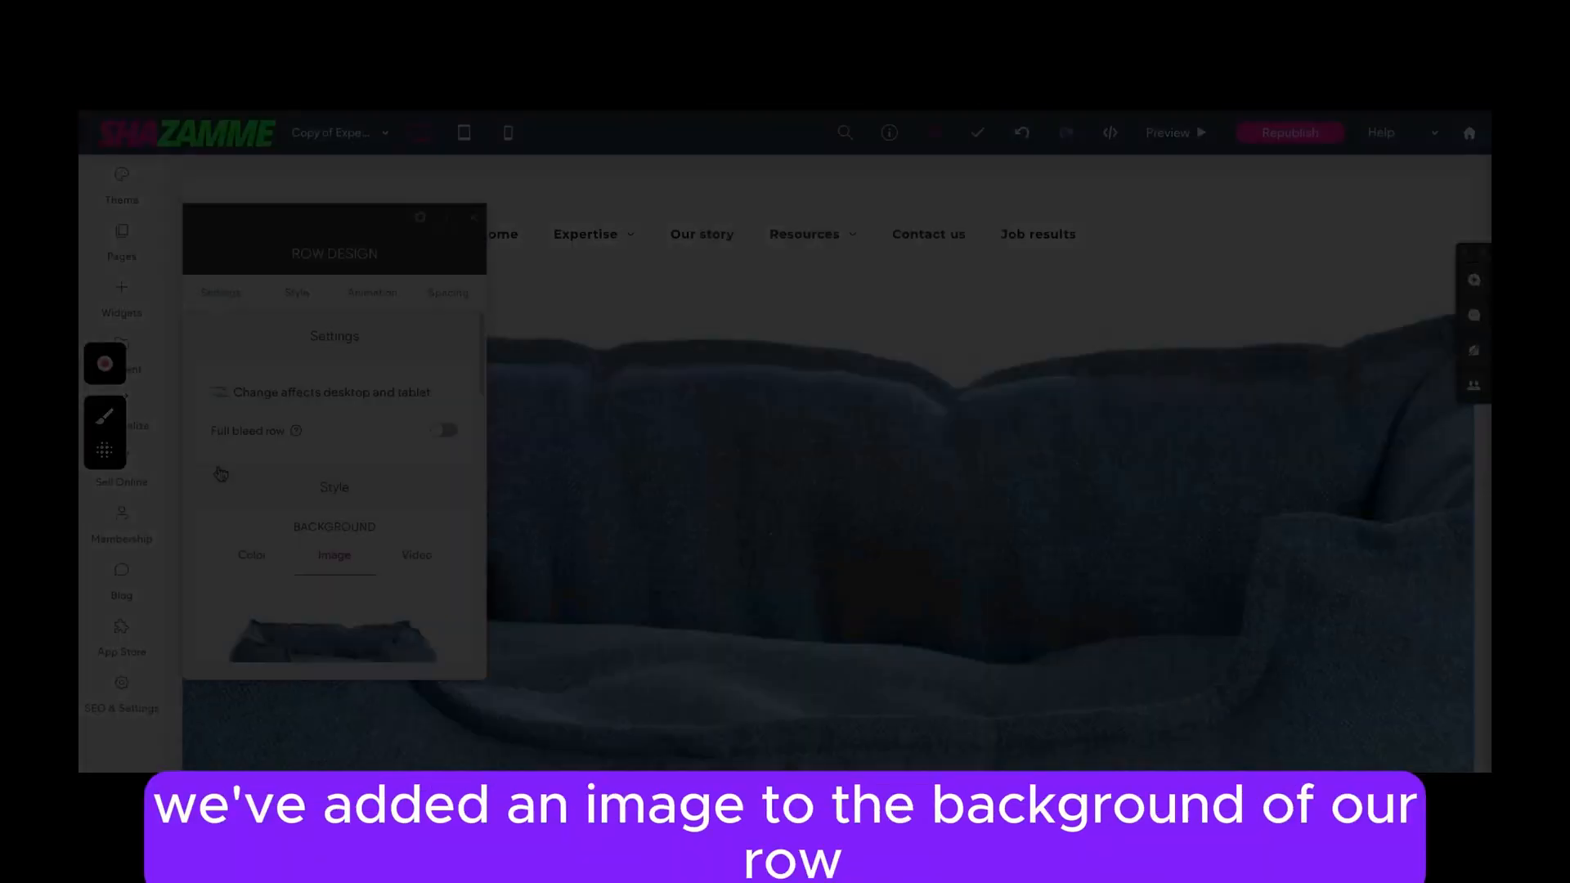
{"action": "scroll", "coordinate": [333, 488], "scroll_direction": "down", "scroll_amount": 1}
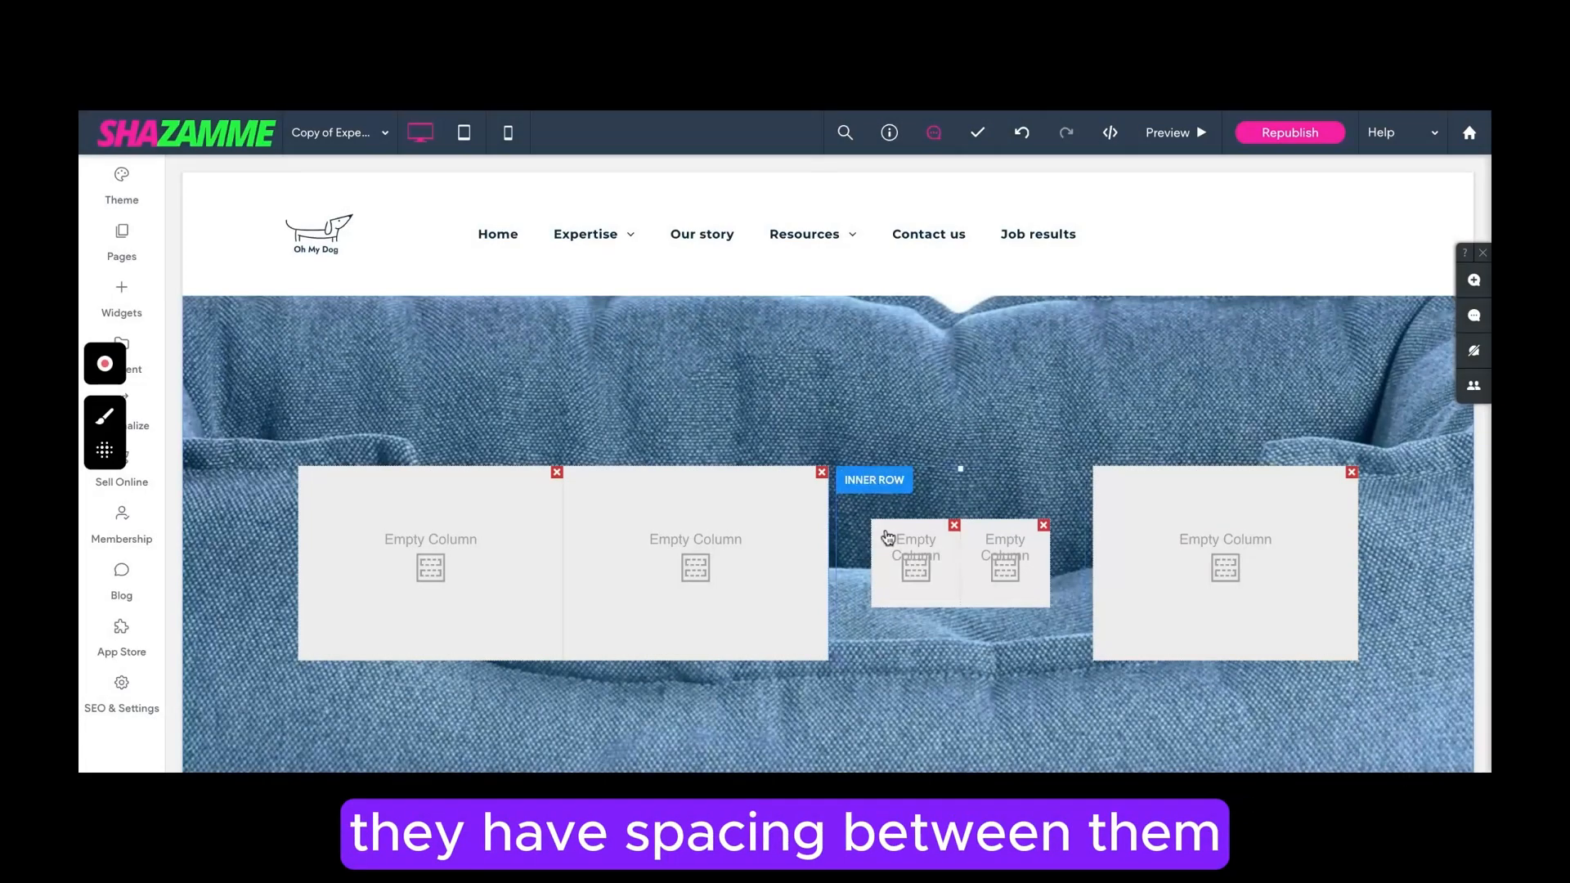
Delete the row with the dog bed background image.
{"action": "scroll", "coordinate": [887, 537], "scroll_direction": "up", "scroll_amount": 3}
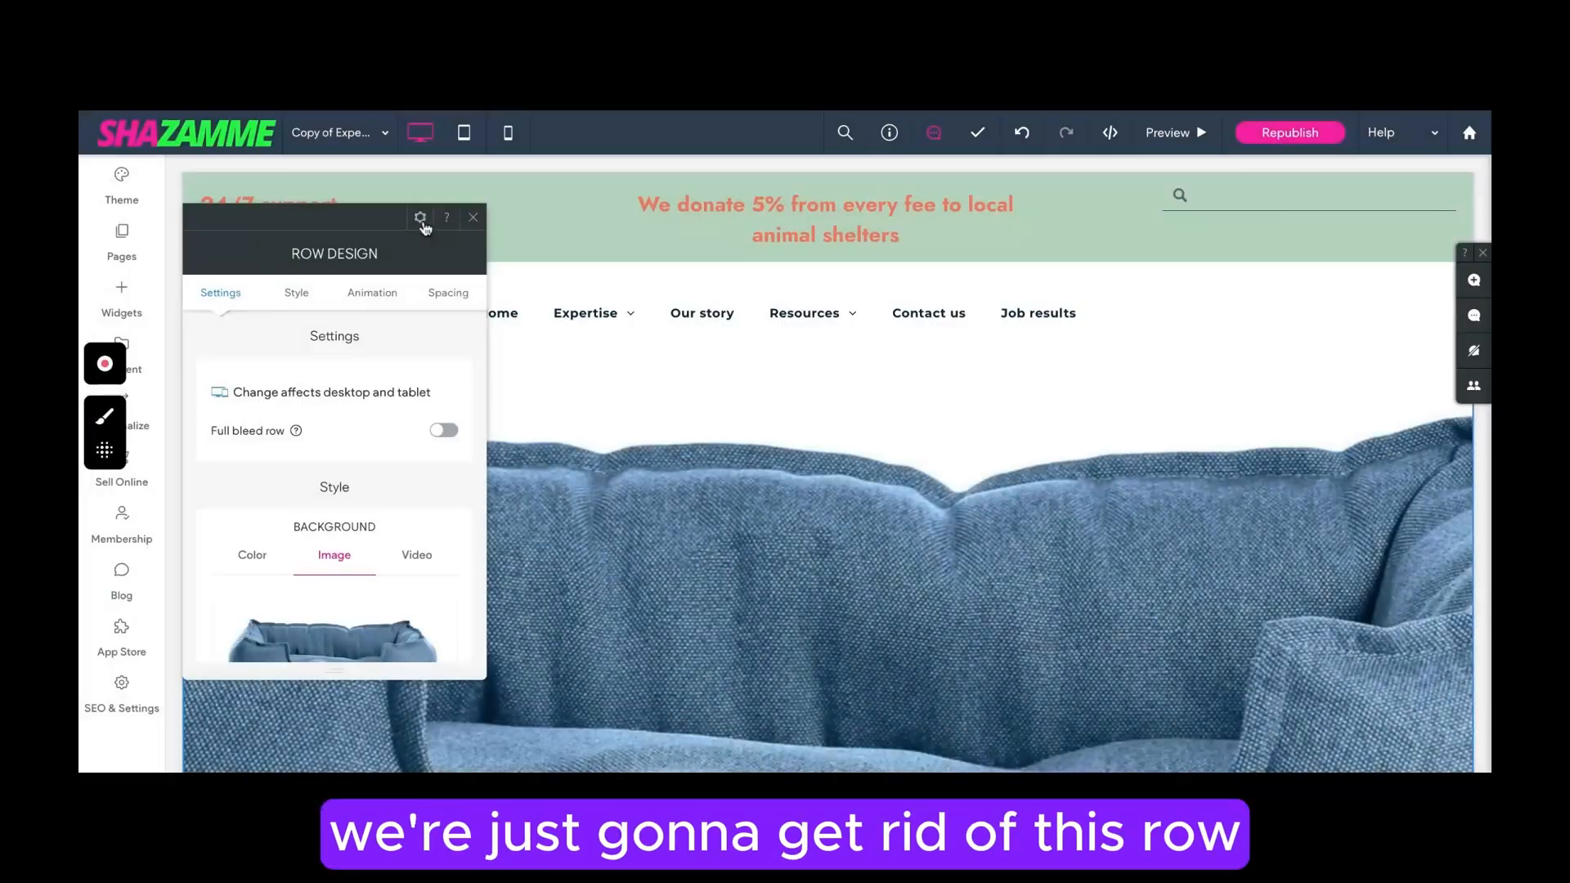
{"action": "left_click", "coordinate": [420, 217]}
{"action": "left_click", "coordinate": [441, 530]}
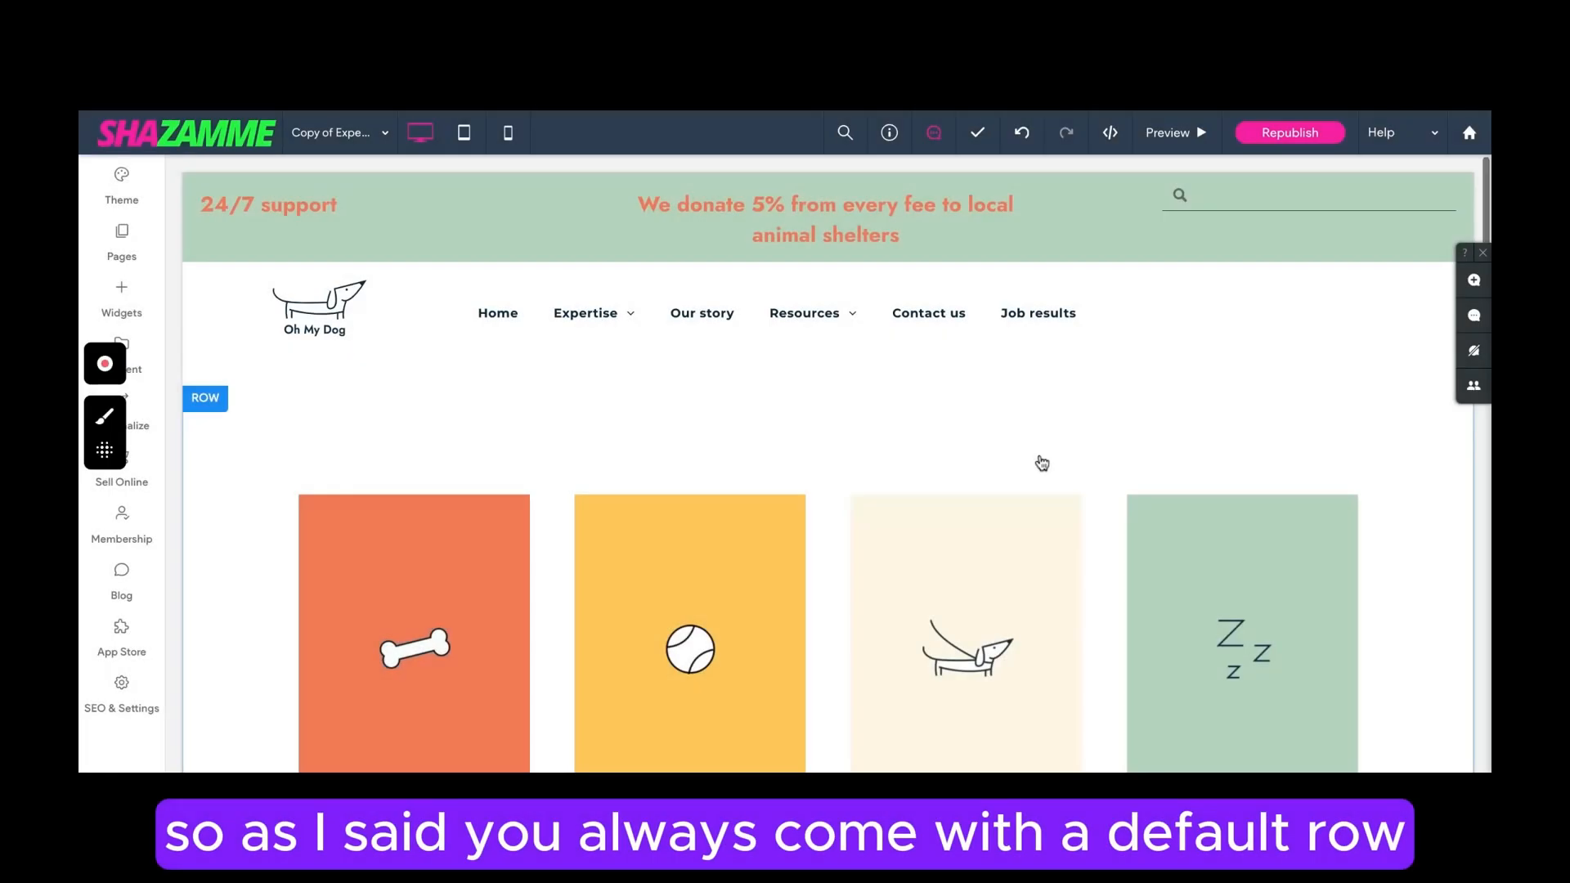
Add an empty row above the row of four colored cards and give it a second column.
{"action": "left_click", "coordinate": [223, 418]}
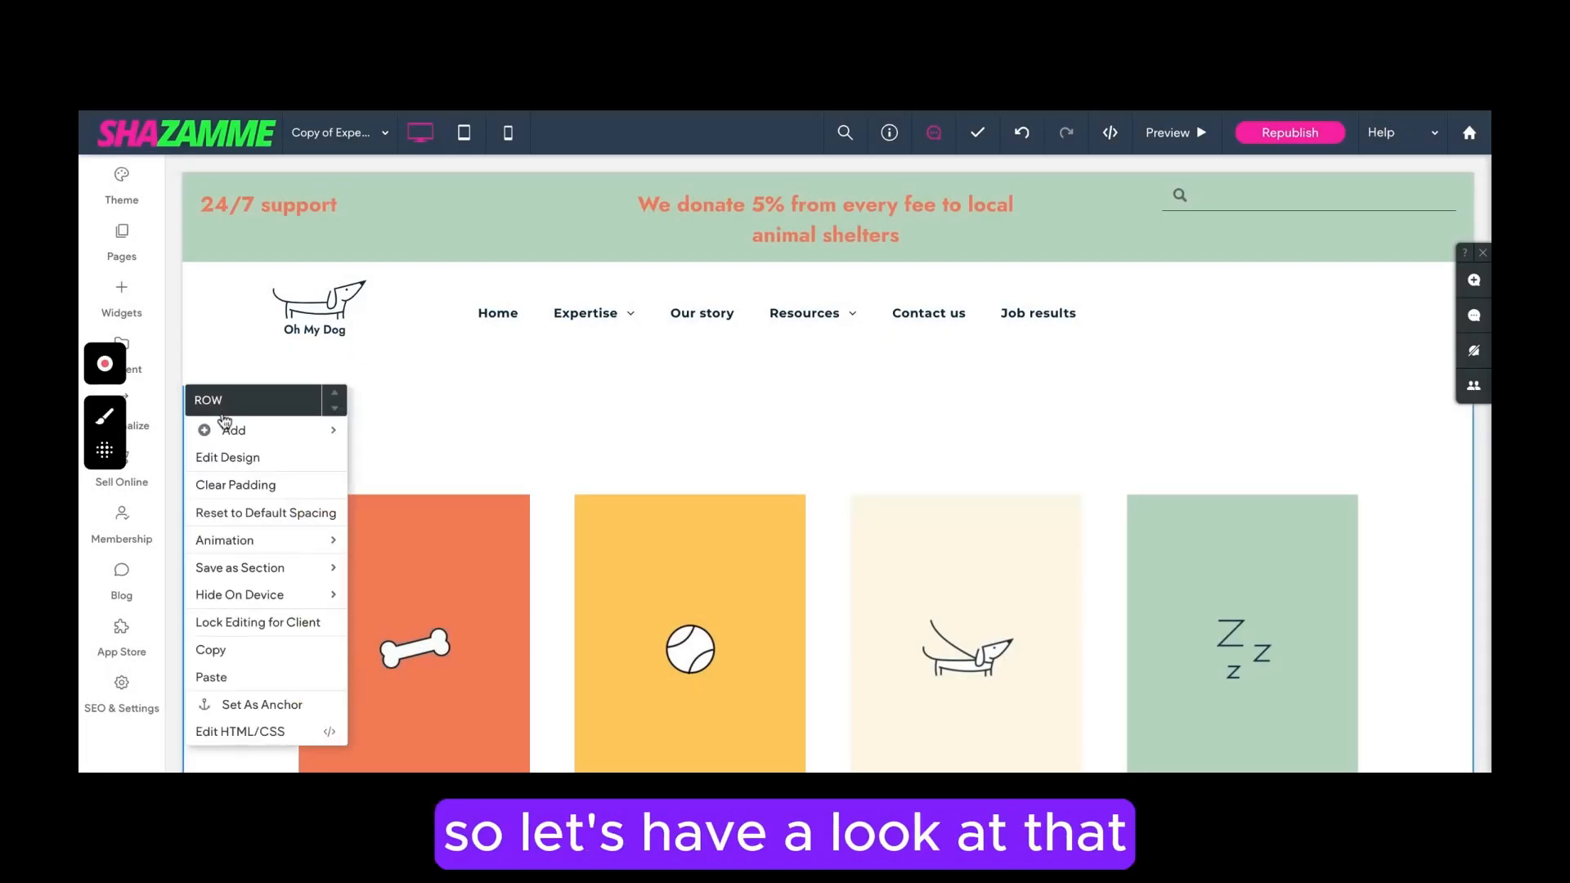
{"action": "mouse_move", "coordinate": [278, 431]}
{"action": "left_click", "coordinate": [397, 459]}
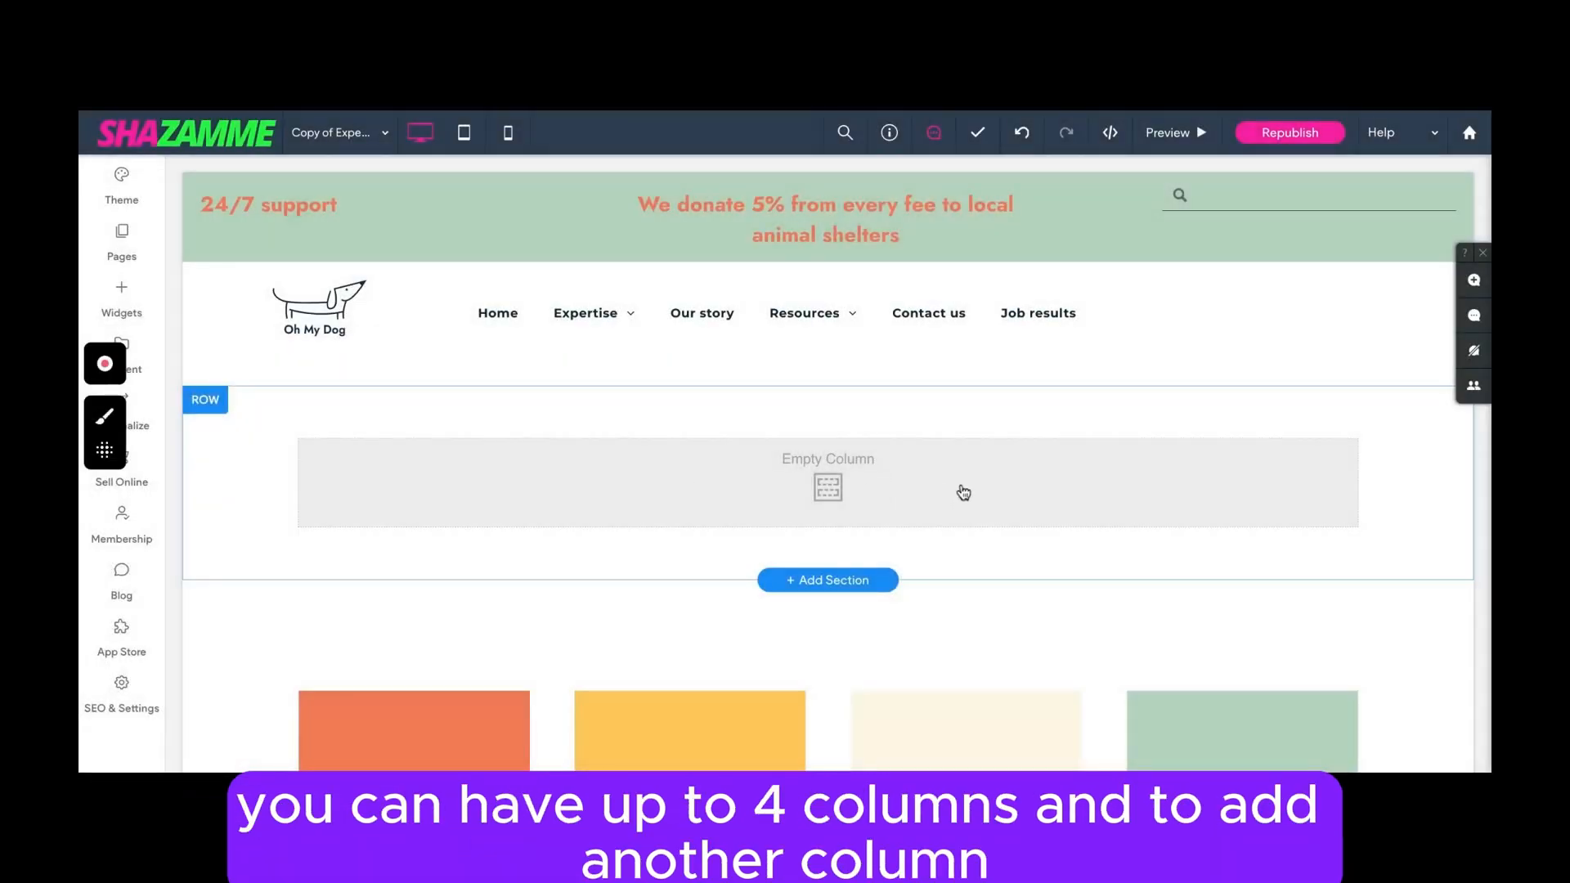
{"action": "right_click", "coordinate": [964, 492]}
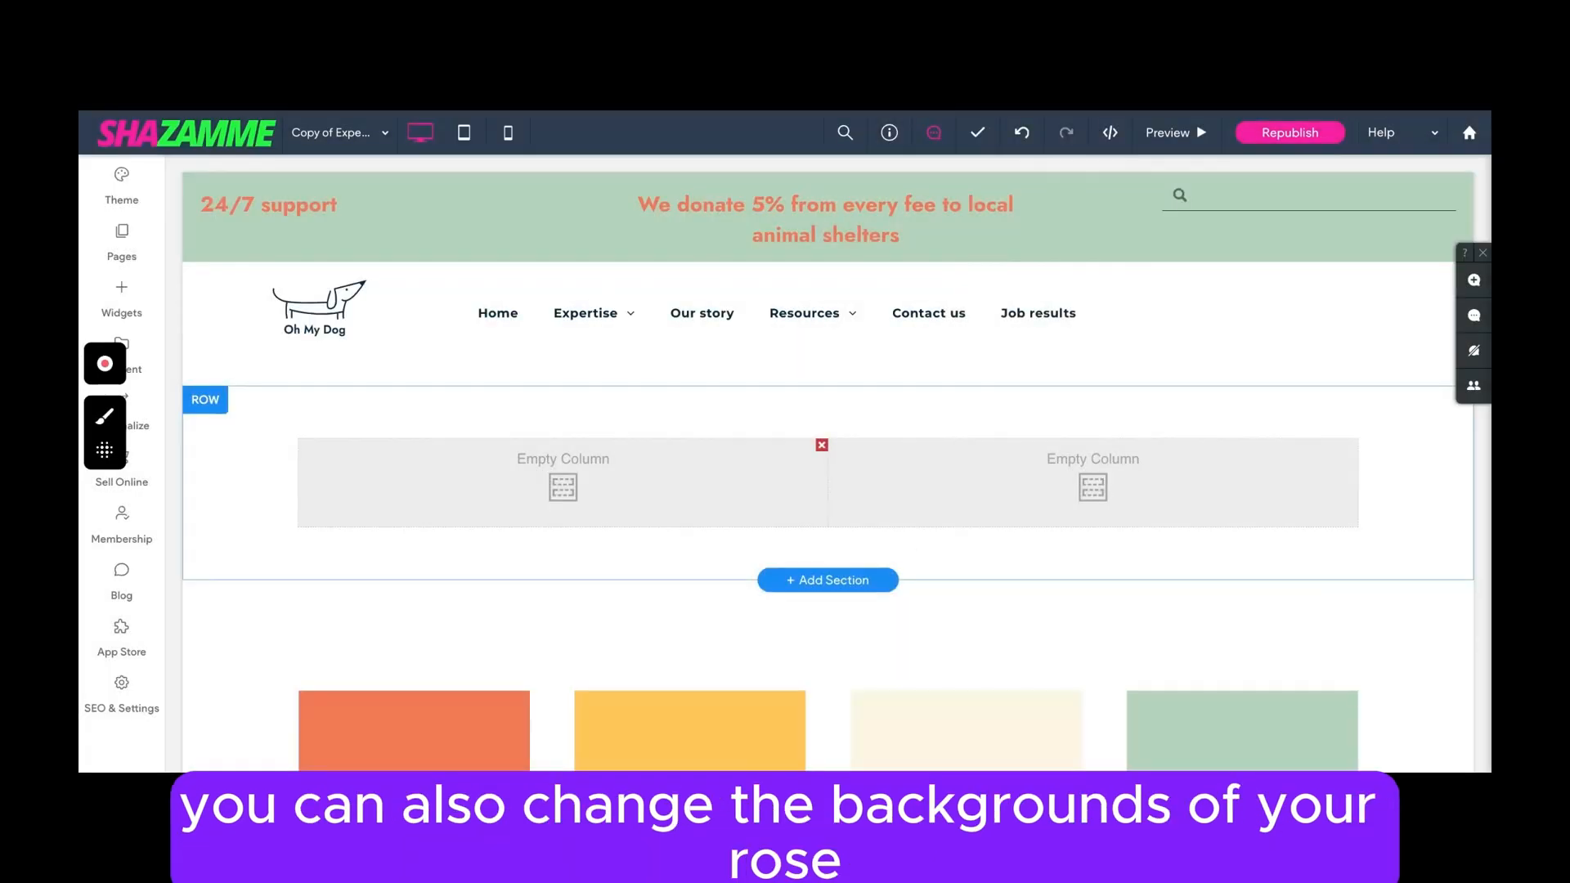
Set the new two-column row's background to the yellow theme color, Color #5, and review its design settings.
{"action": "left_click", "coordinate": [882, 409]}
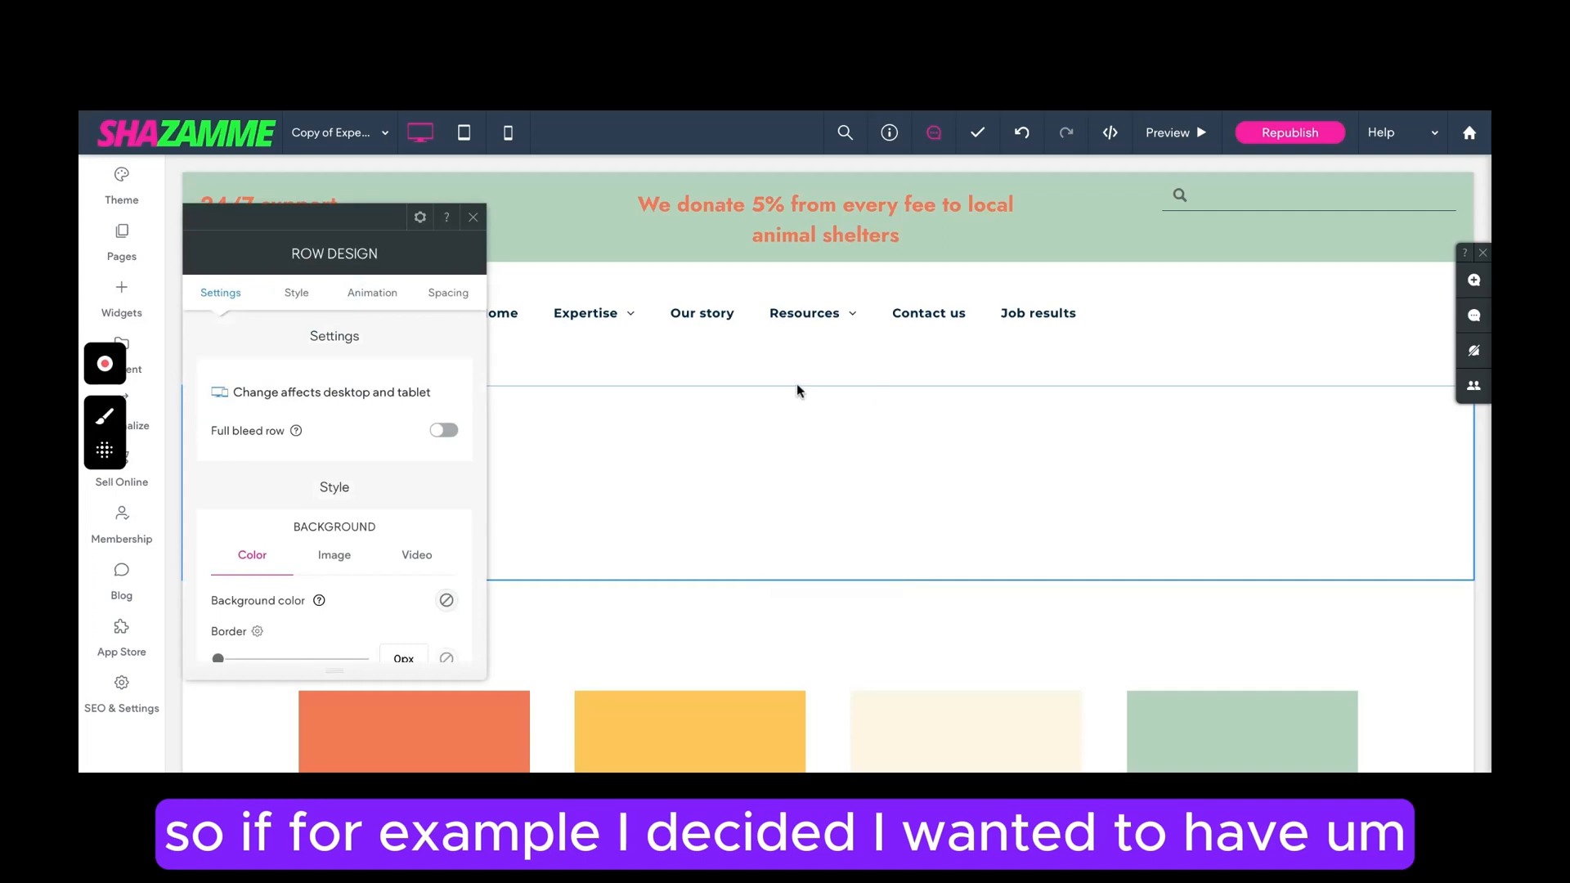
{"action": "left_click", "coordinate": [448, 294]}
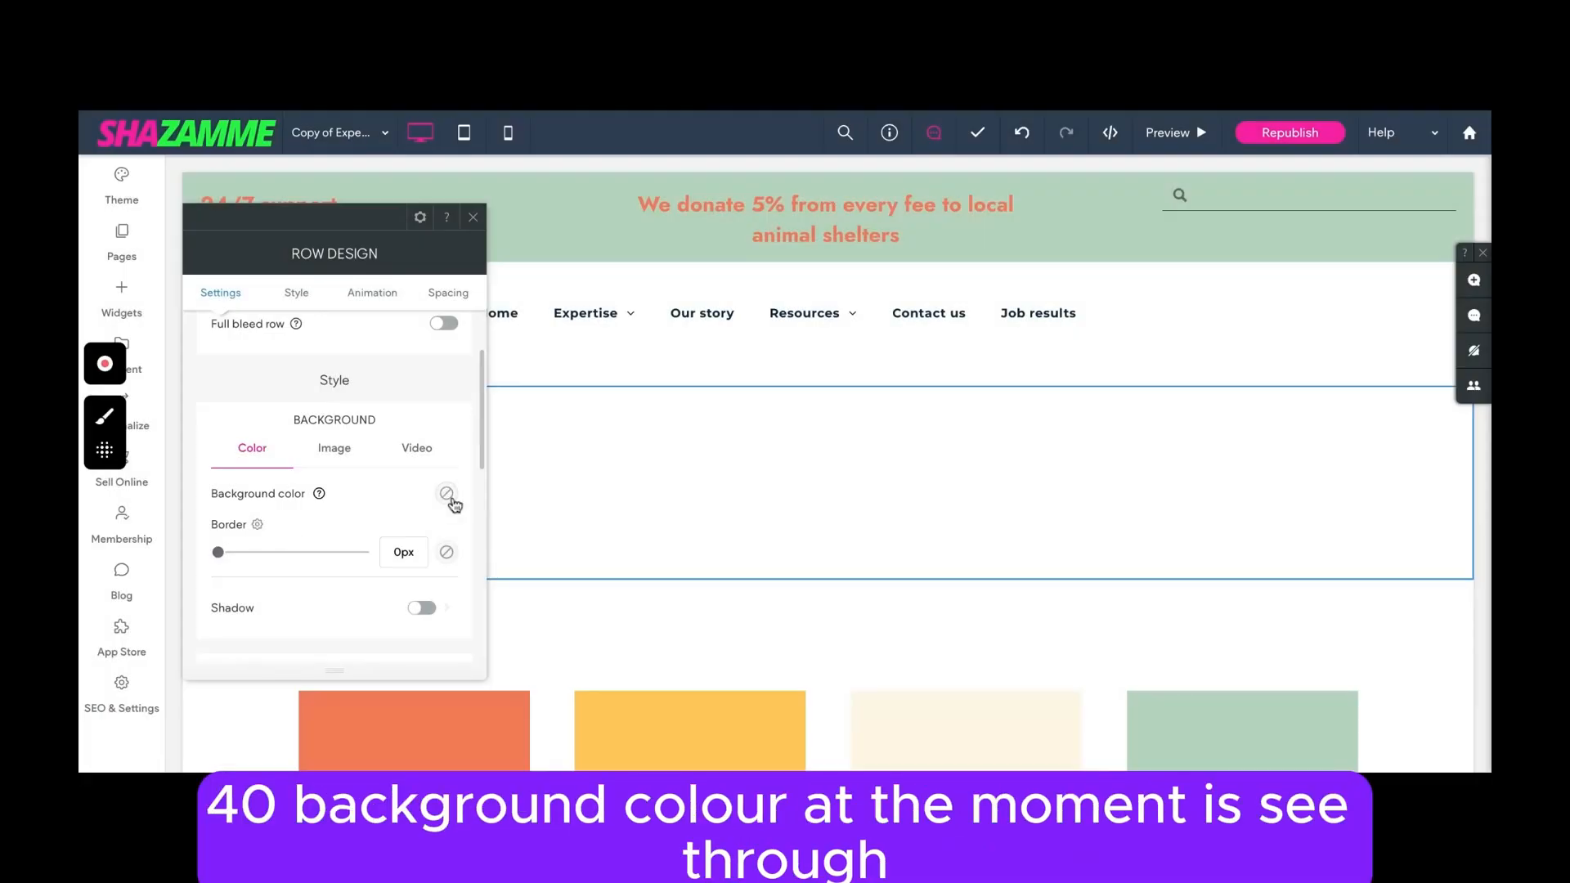
{"action": "left_click", "coordinate": [448, 495]}
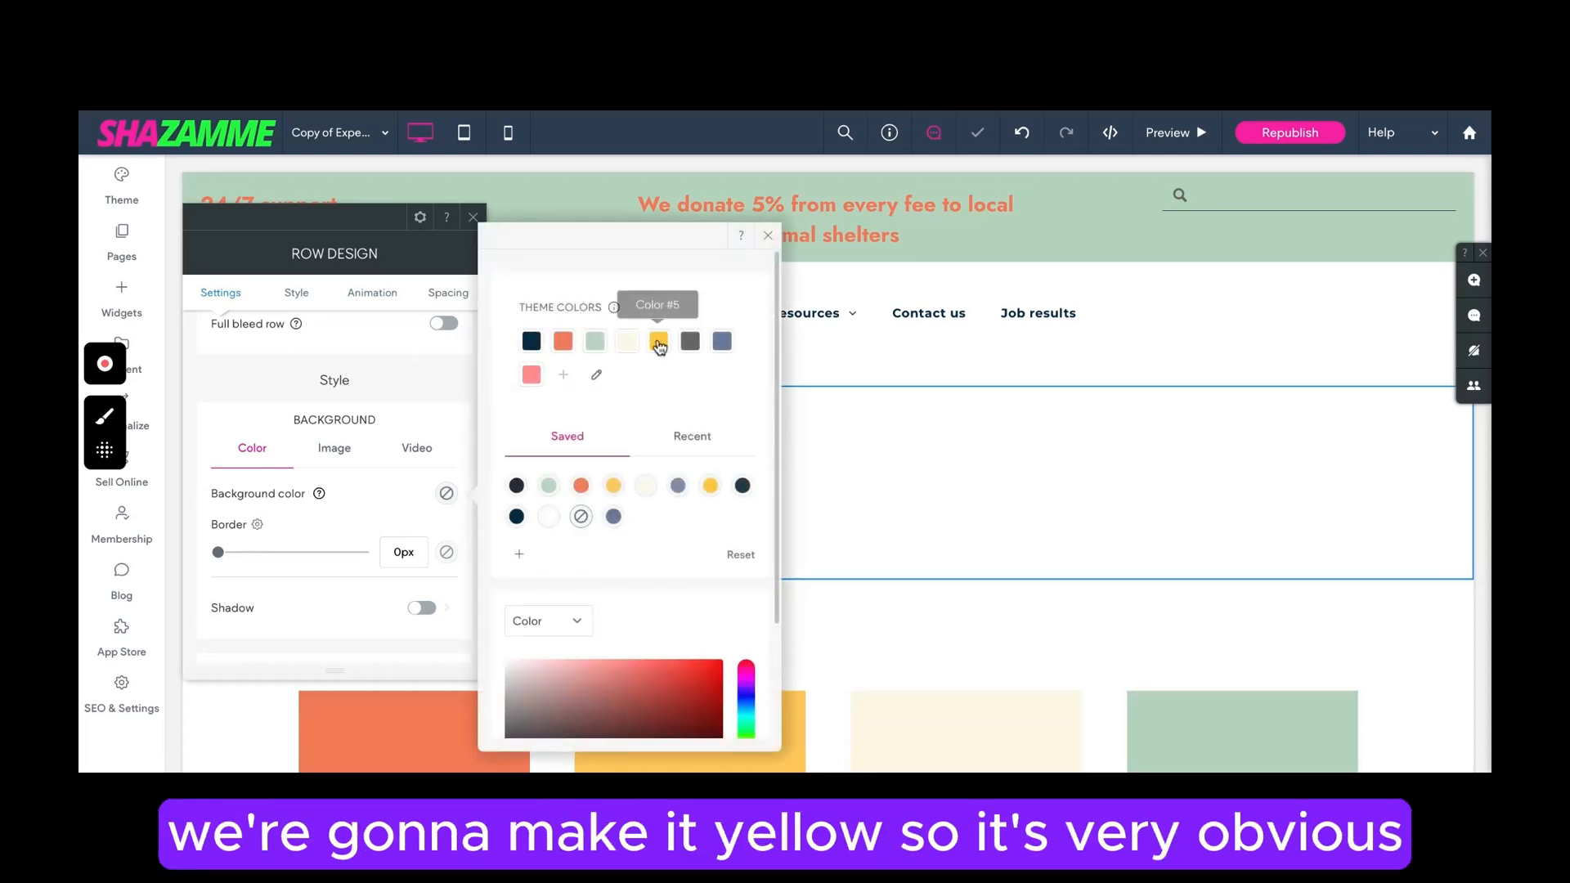
{"action": "left_click", "coordinate": [659, 341]}
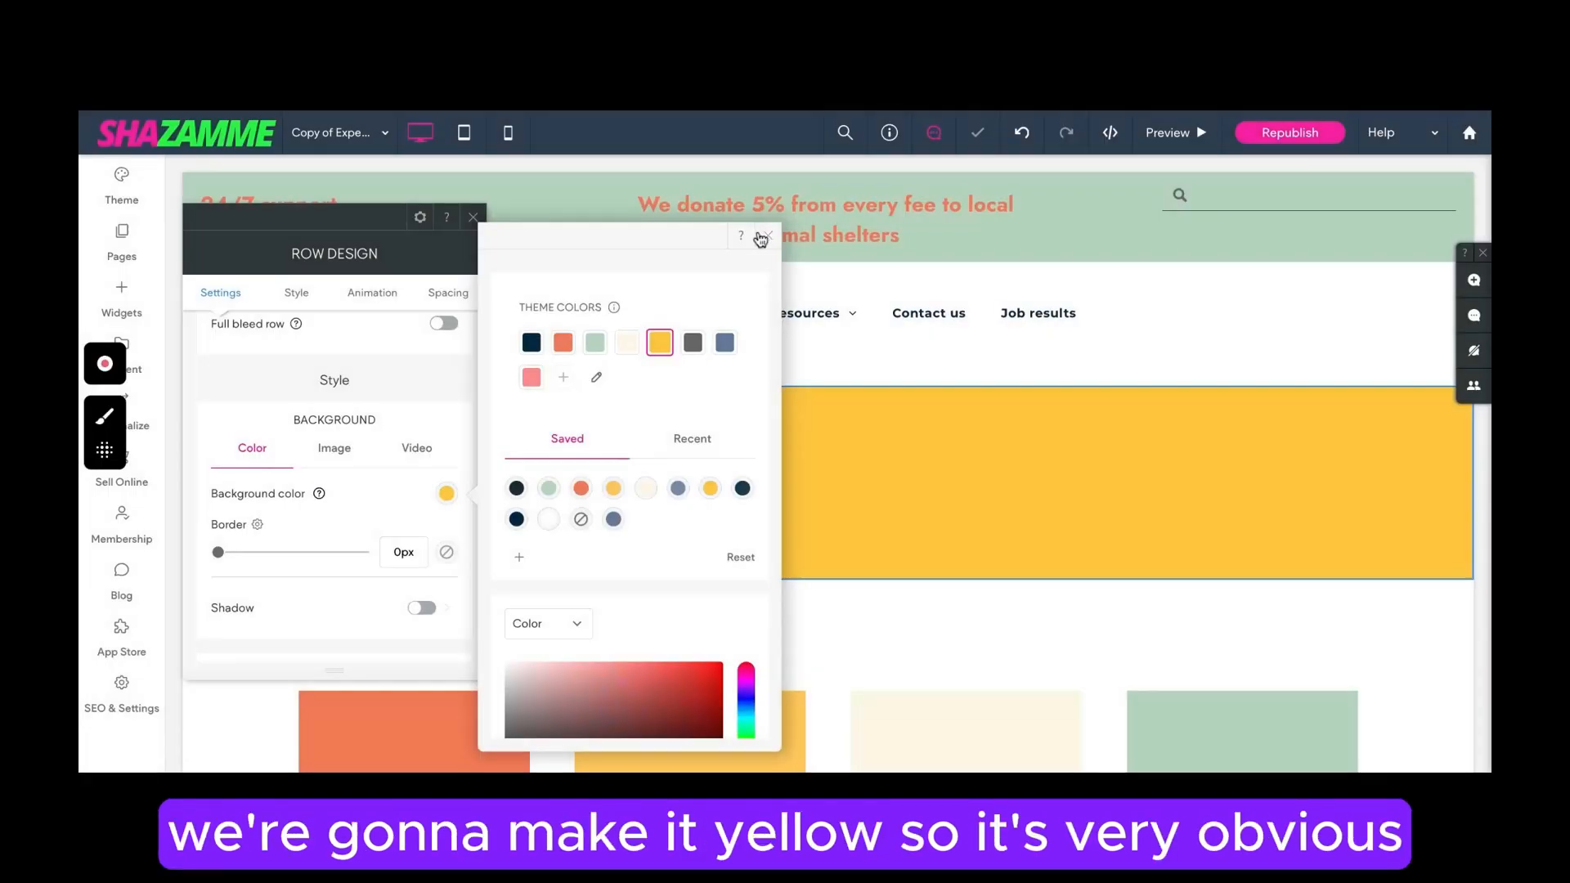
{"action": "left_click", "coordinate": [759, 236]}
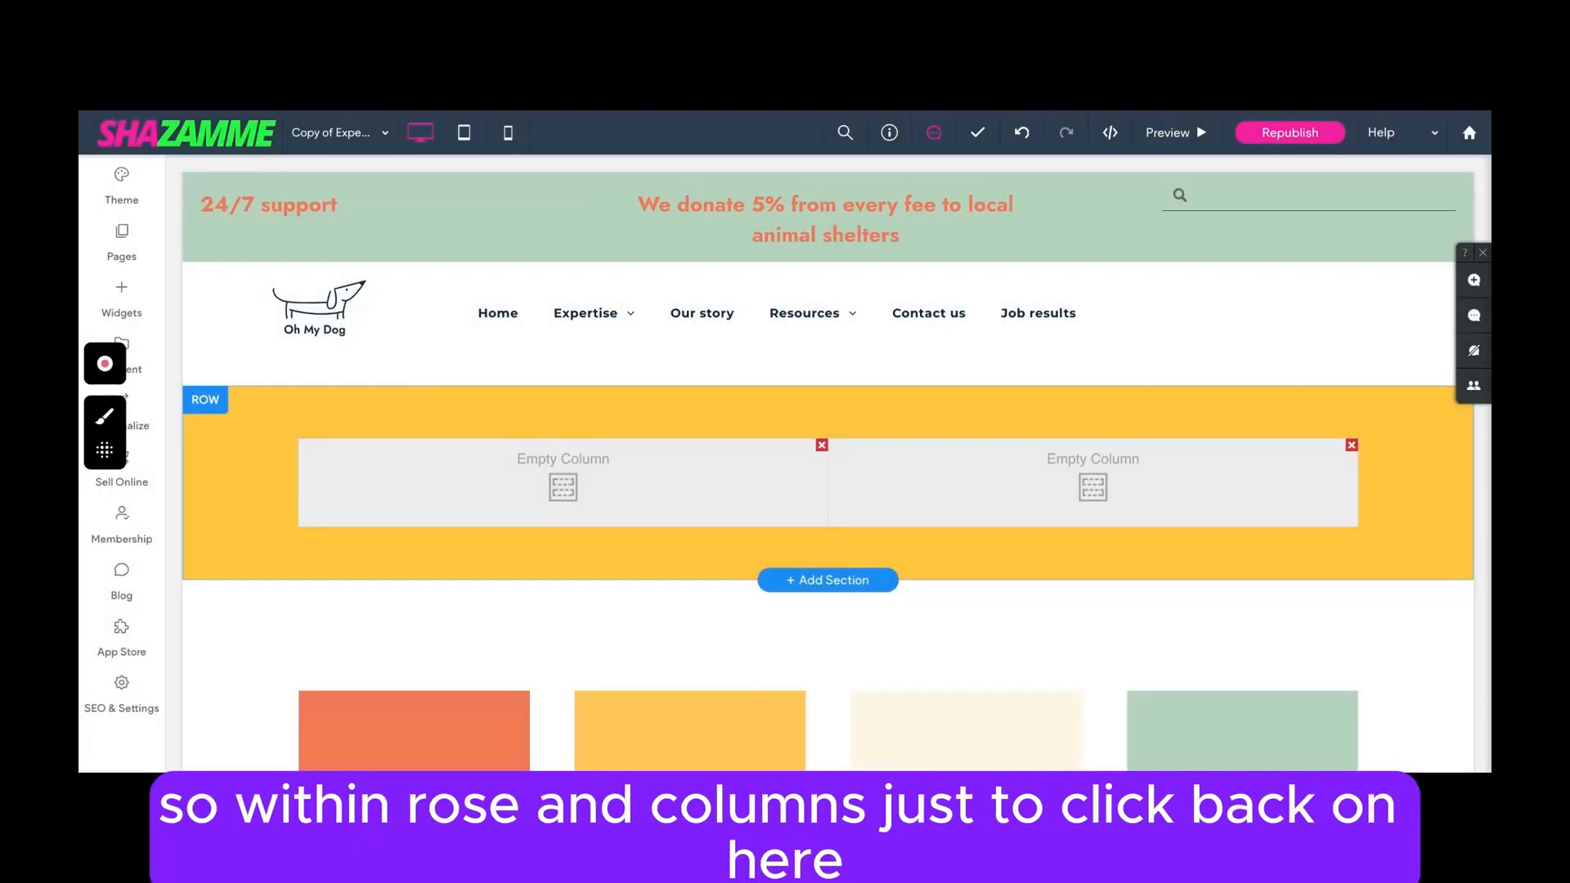
{"action": "left_click", "coordinate": [578, 403]}
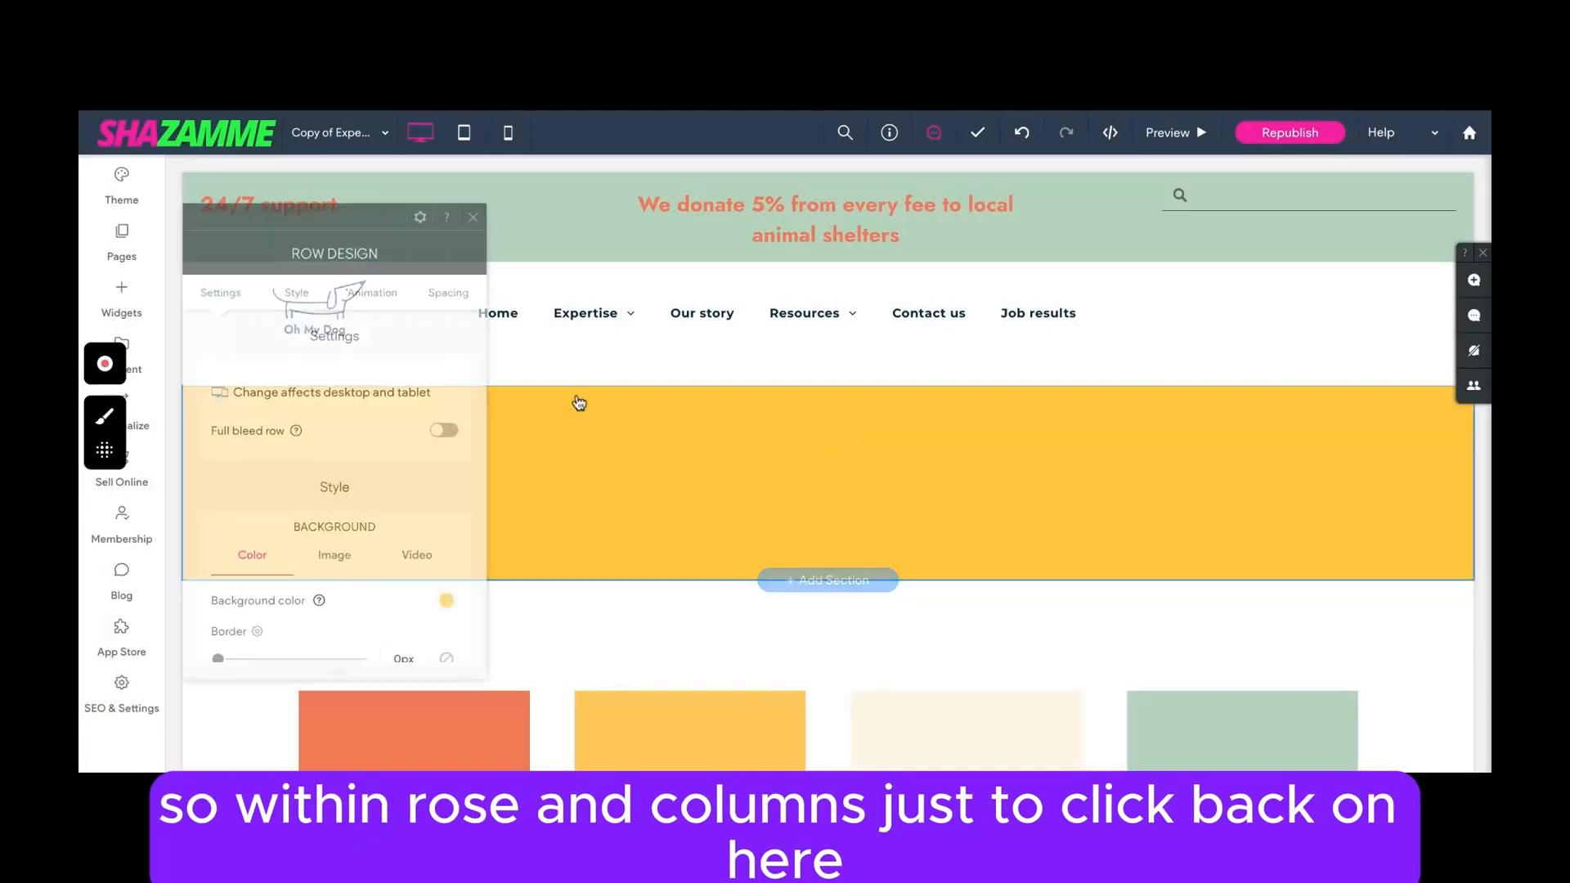
{"action": "scroll", "coordinate": [252, 605], "scroll_direction": "down", "scroll_amount": 2}
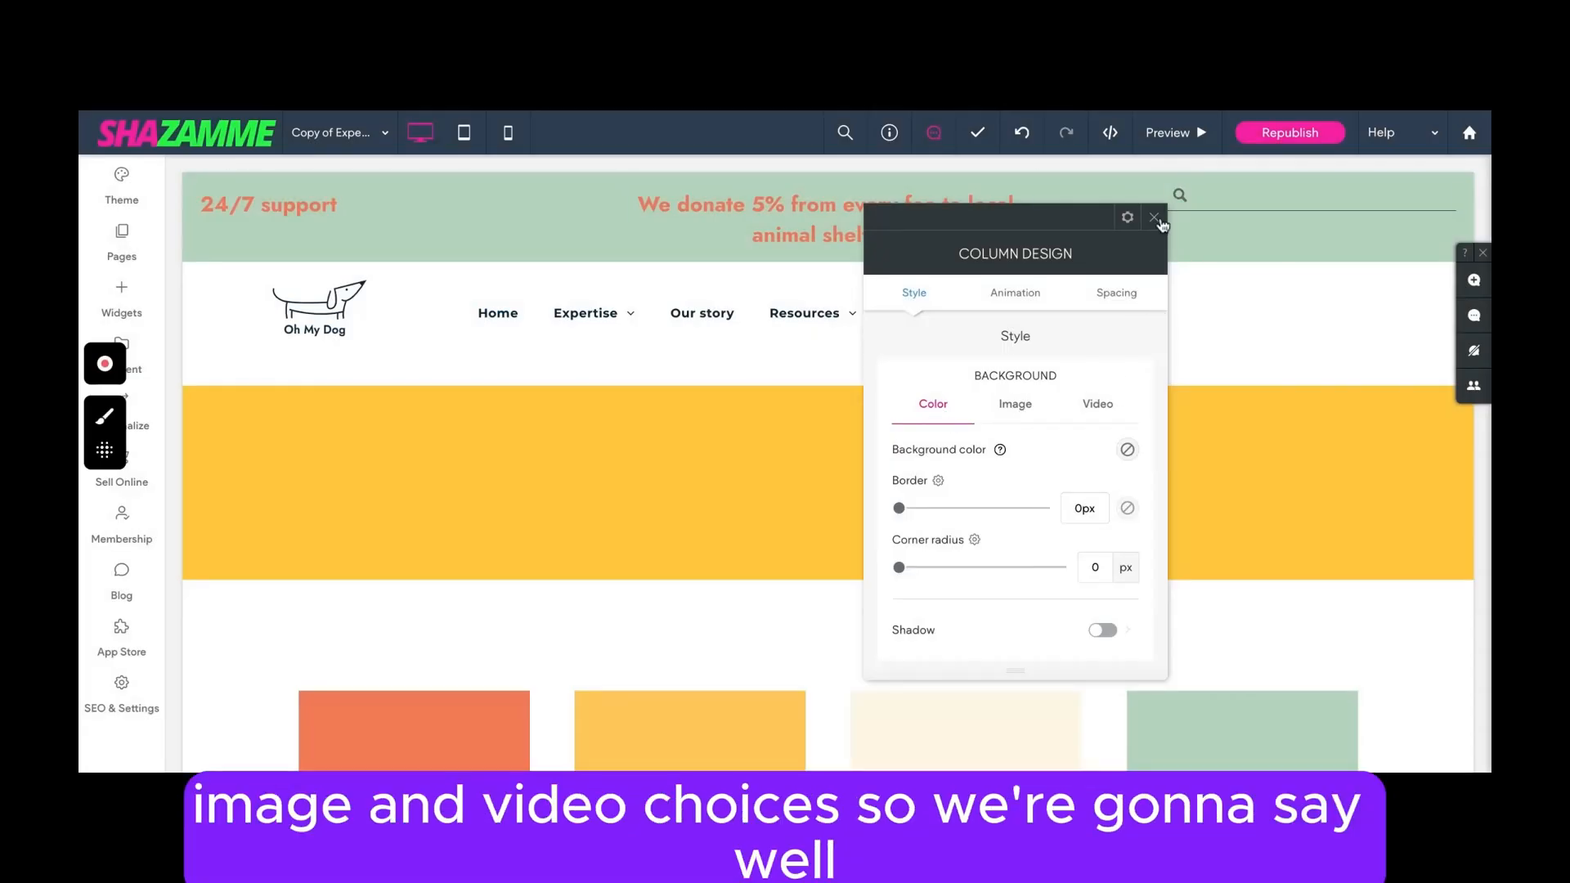
Set the first column's background image to dog_mint_harness.jpg from the site images.
{"action": "left_click", "coordinate": [1015, 407]}
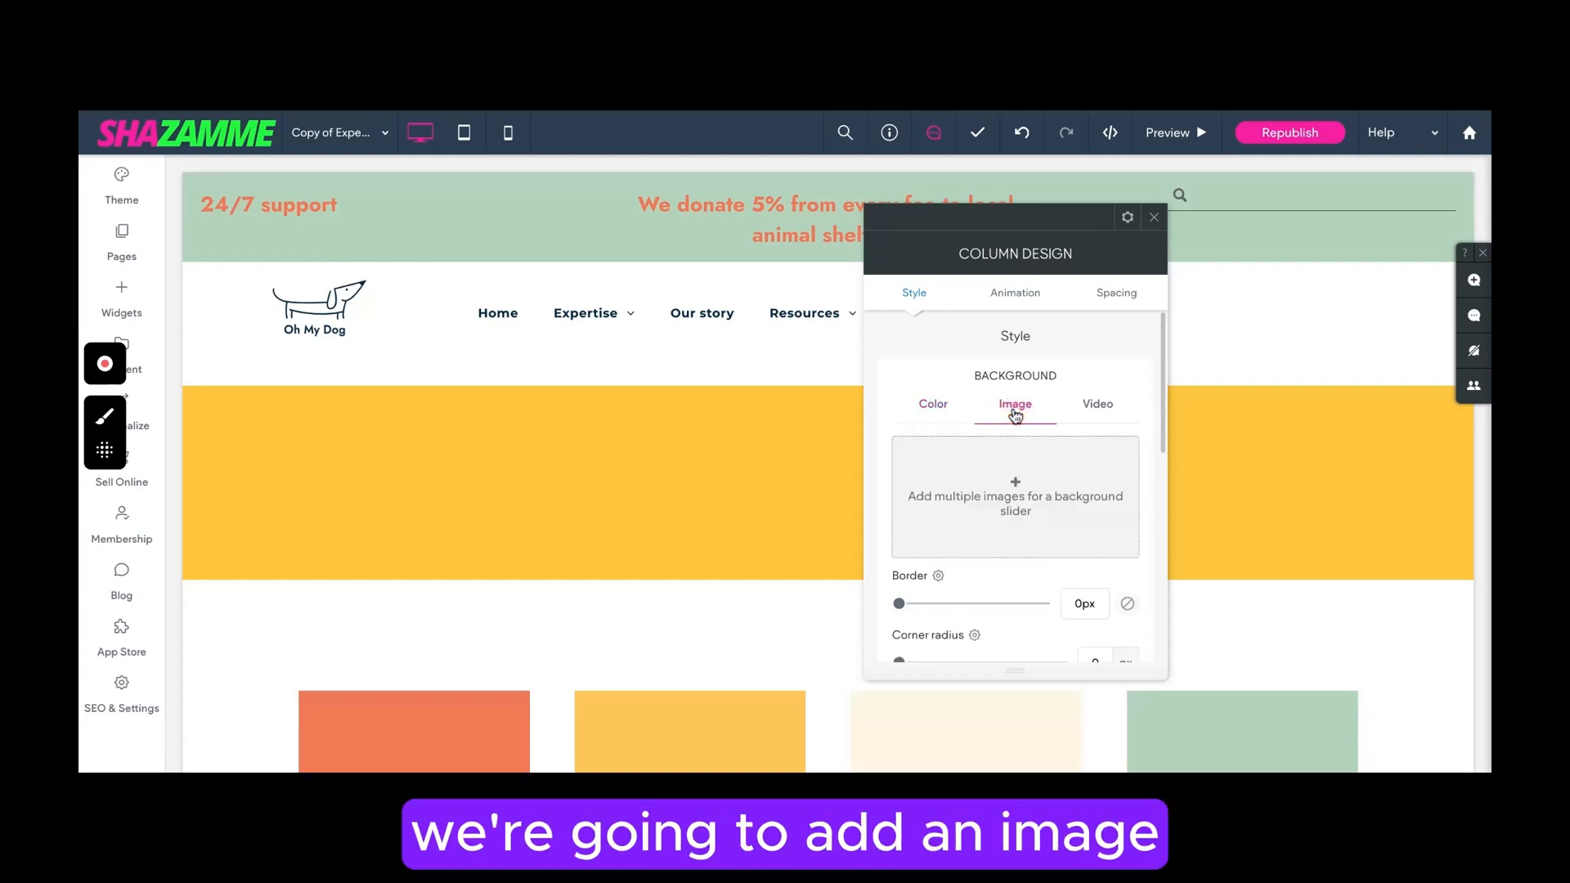
{"action": "left_click", "coordinate": [1016, 484]}
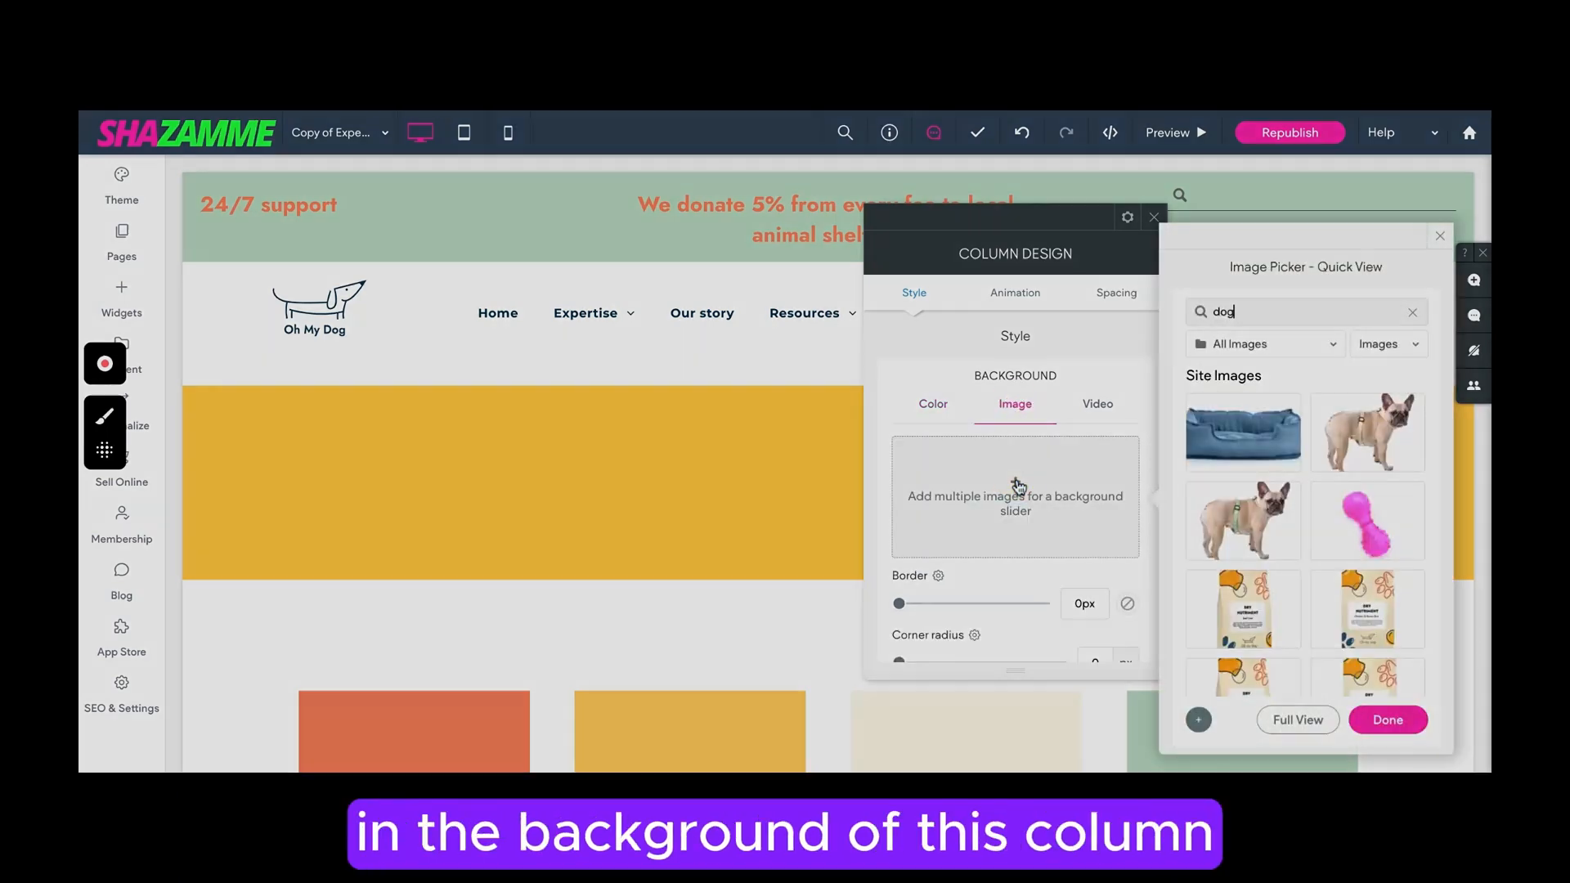
{"action": "left_click", "coordinate": [1243, 520]}
{"action": "left_click", "coordinate": [1418, 730]}
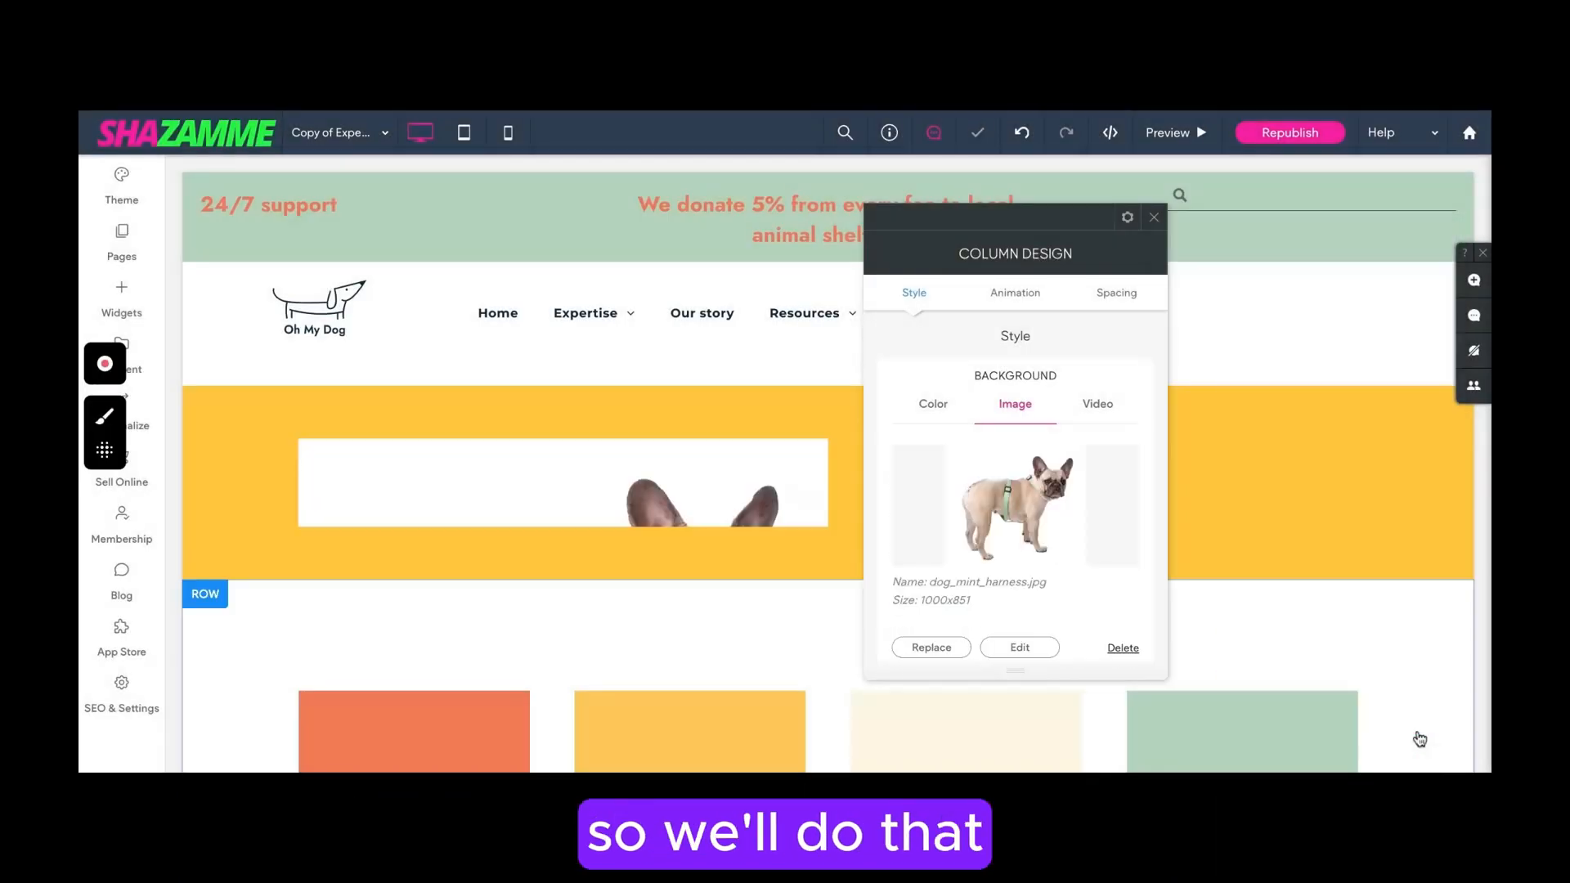
{"action": "left_click", "coordinate": [1153, 218]}
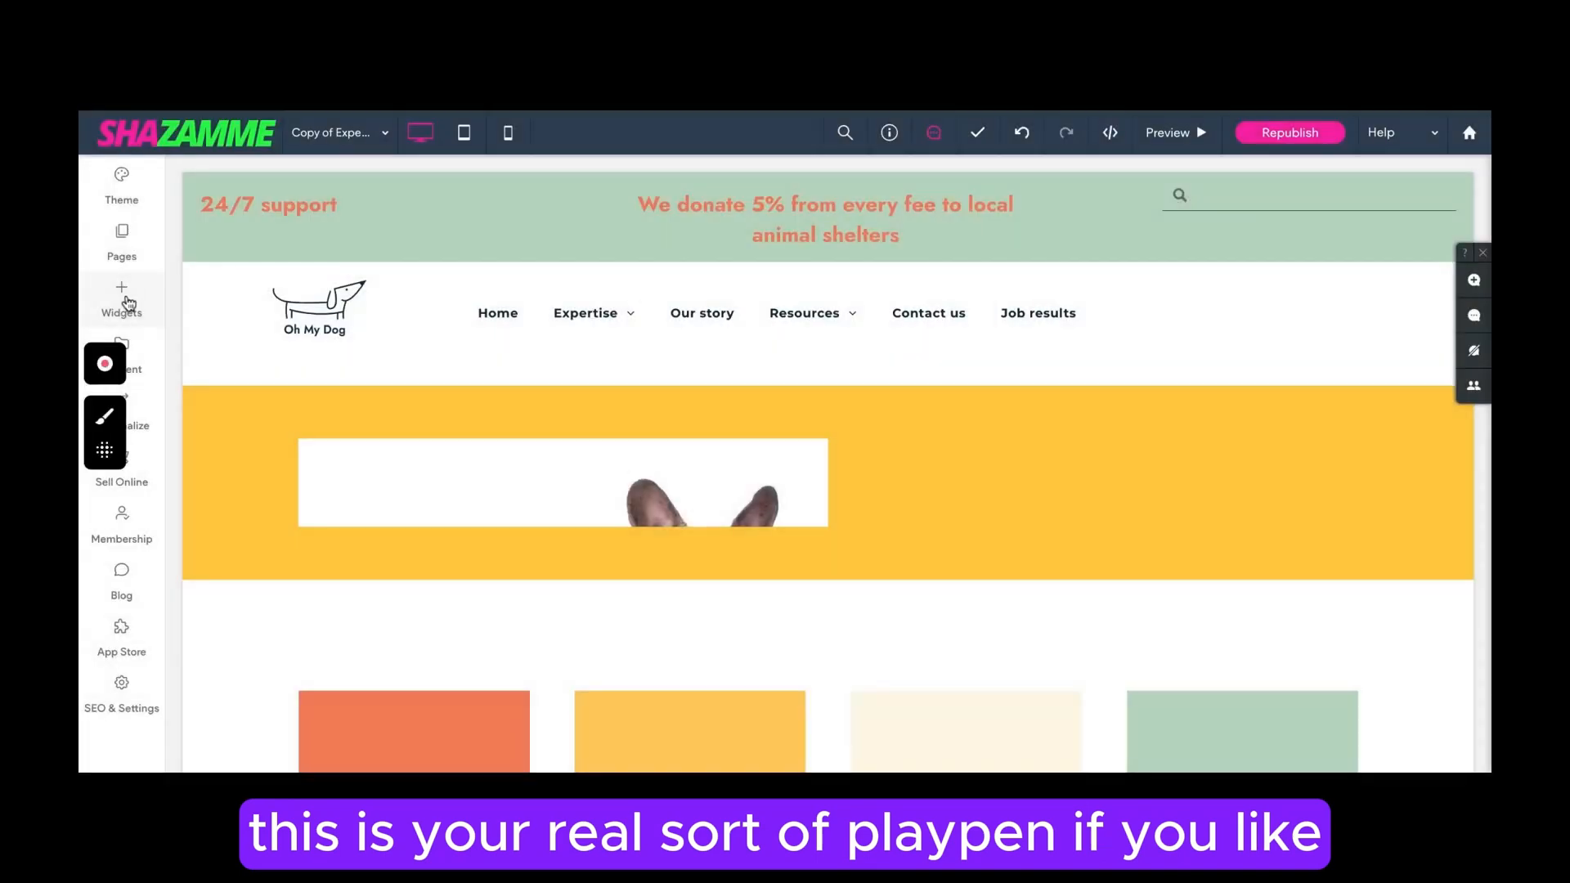
Add an Icon widget to the yellow row's empty column and link it to the existing Home page.
{"action": "left_click", "coordinate": [127, 301]}
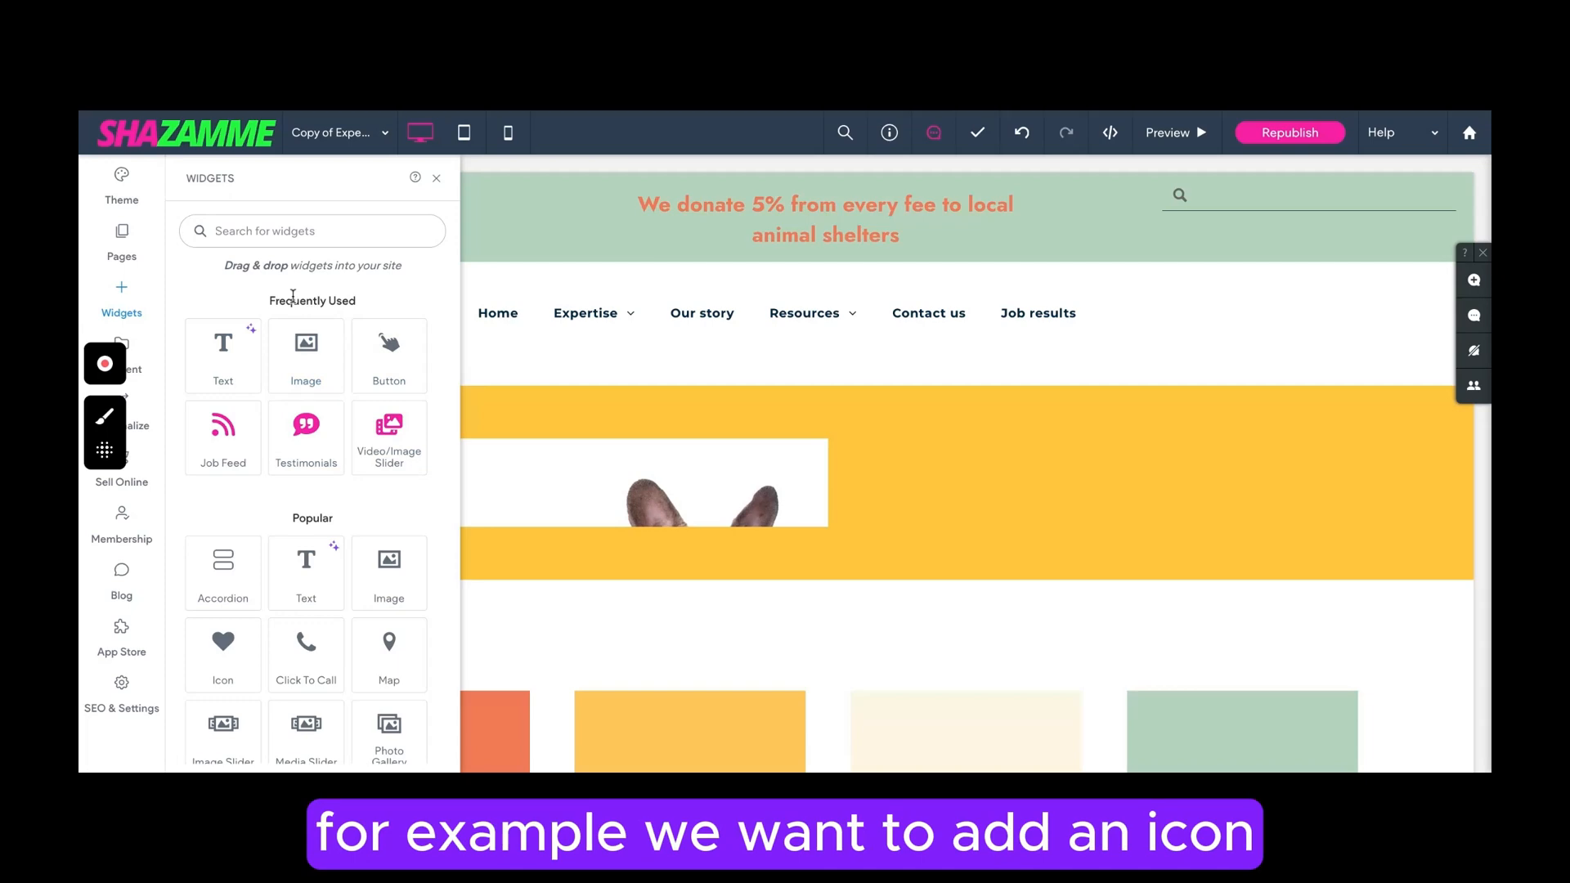
{"action": "type", "text": "icon"}
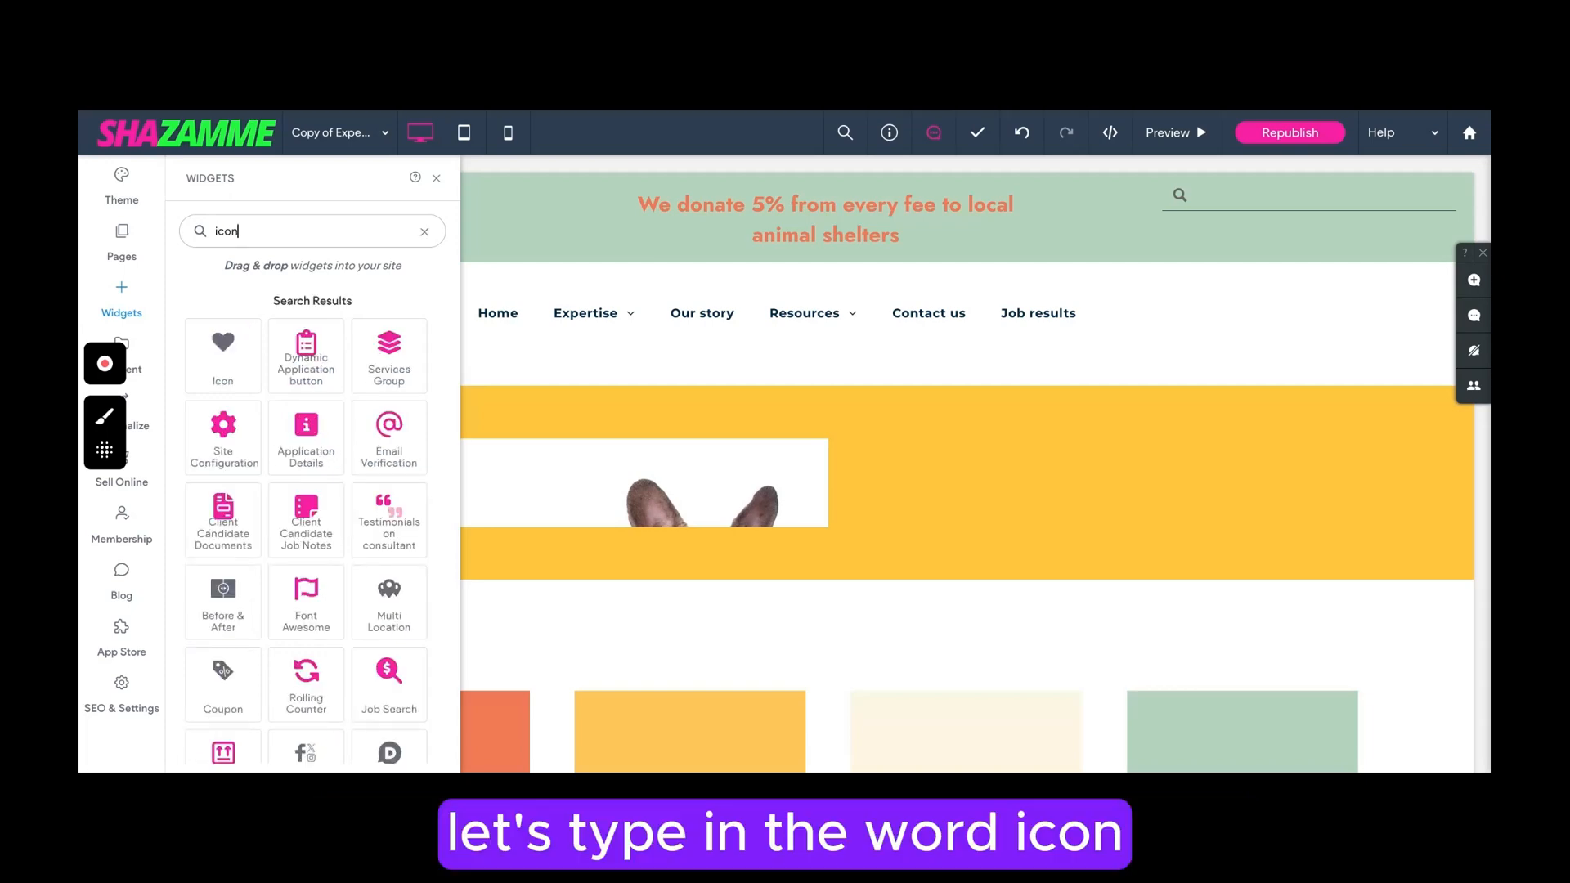
{"action": "left_click_drag", "start_coordinate": [223, 351], "coordinate": [265, 362]}
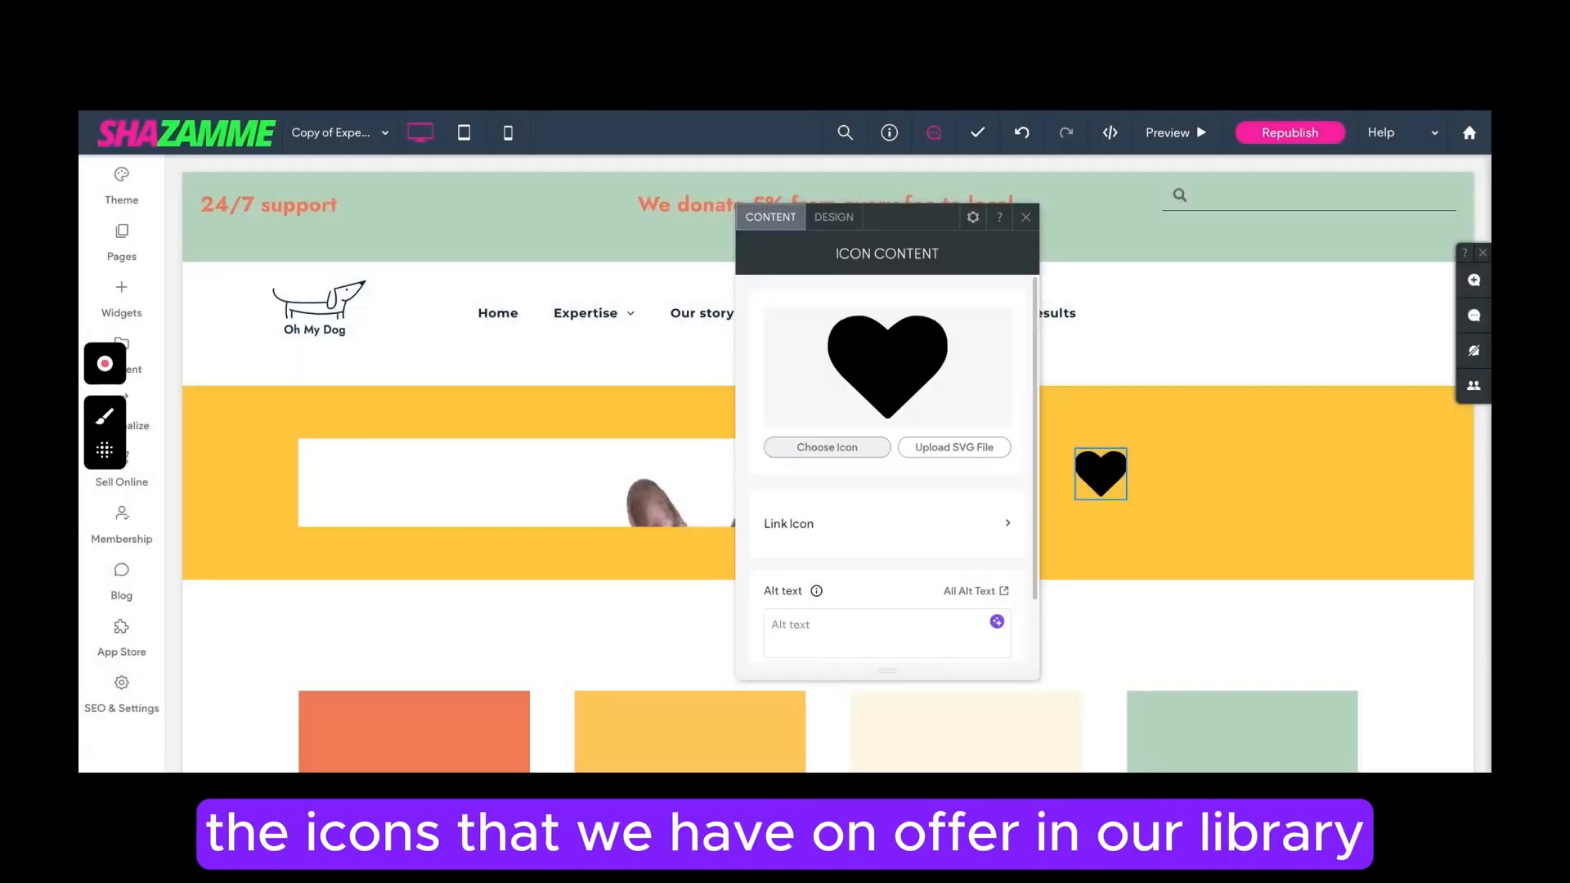
{"action": "left_click", "coordinate": [805, 530]}
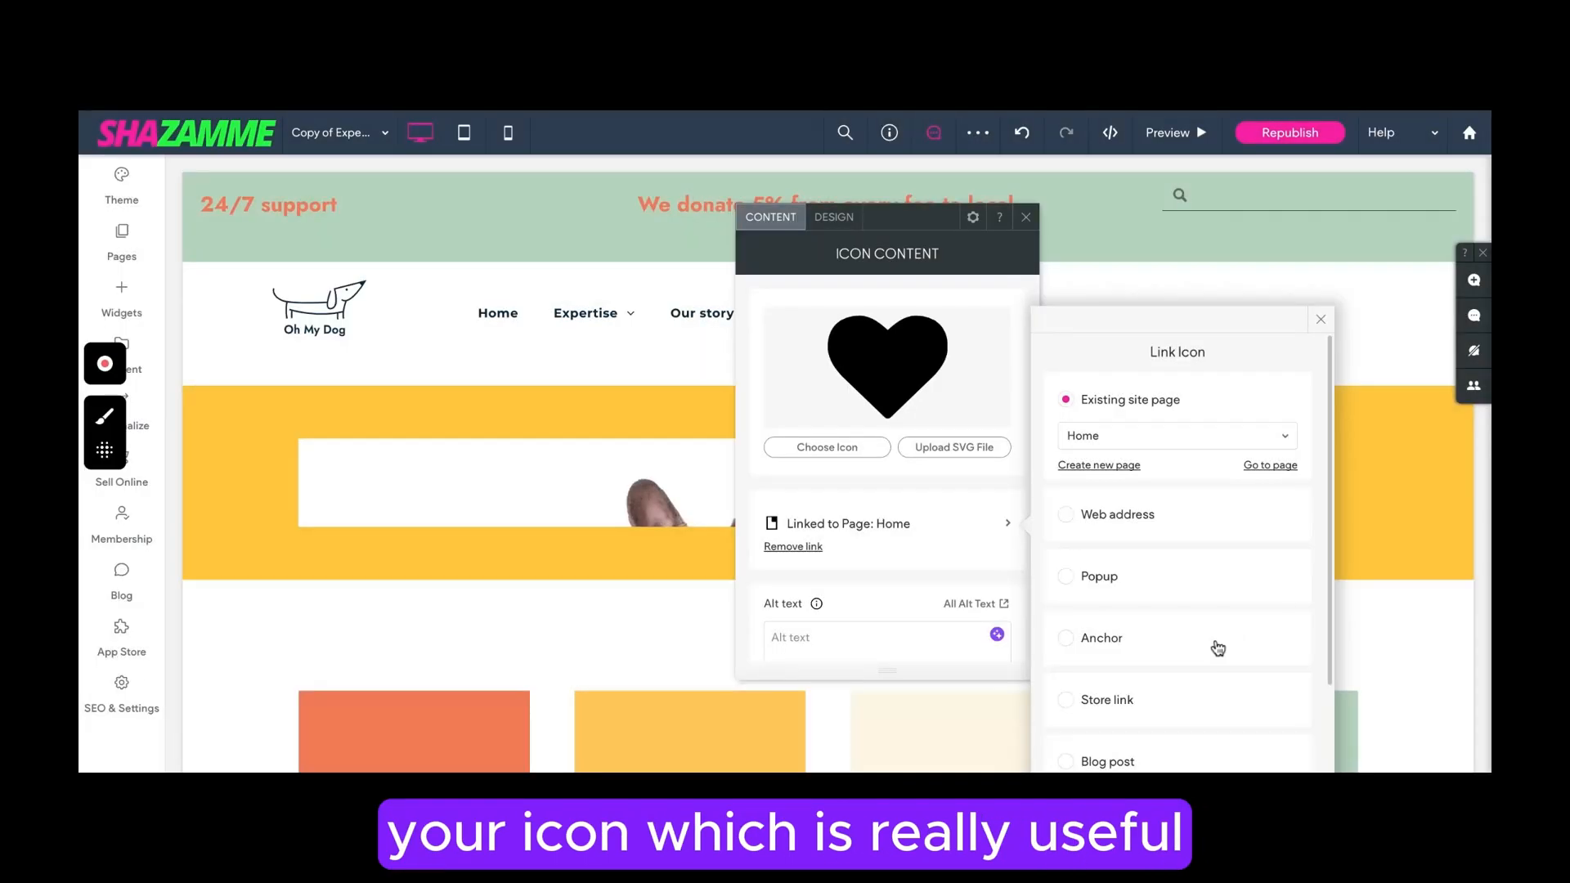
Review the link types available for the icon and the content library data its link can be connected to.
{"action": "scroll", "coordinate": [1219, 648], "scroll_direction": "down", "scroll_amount": 2}
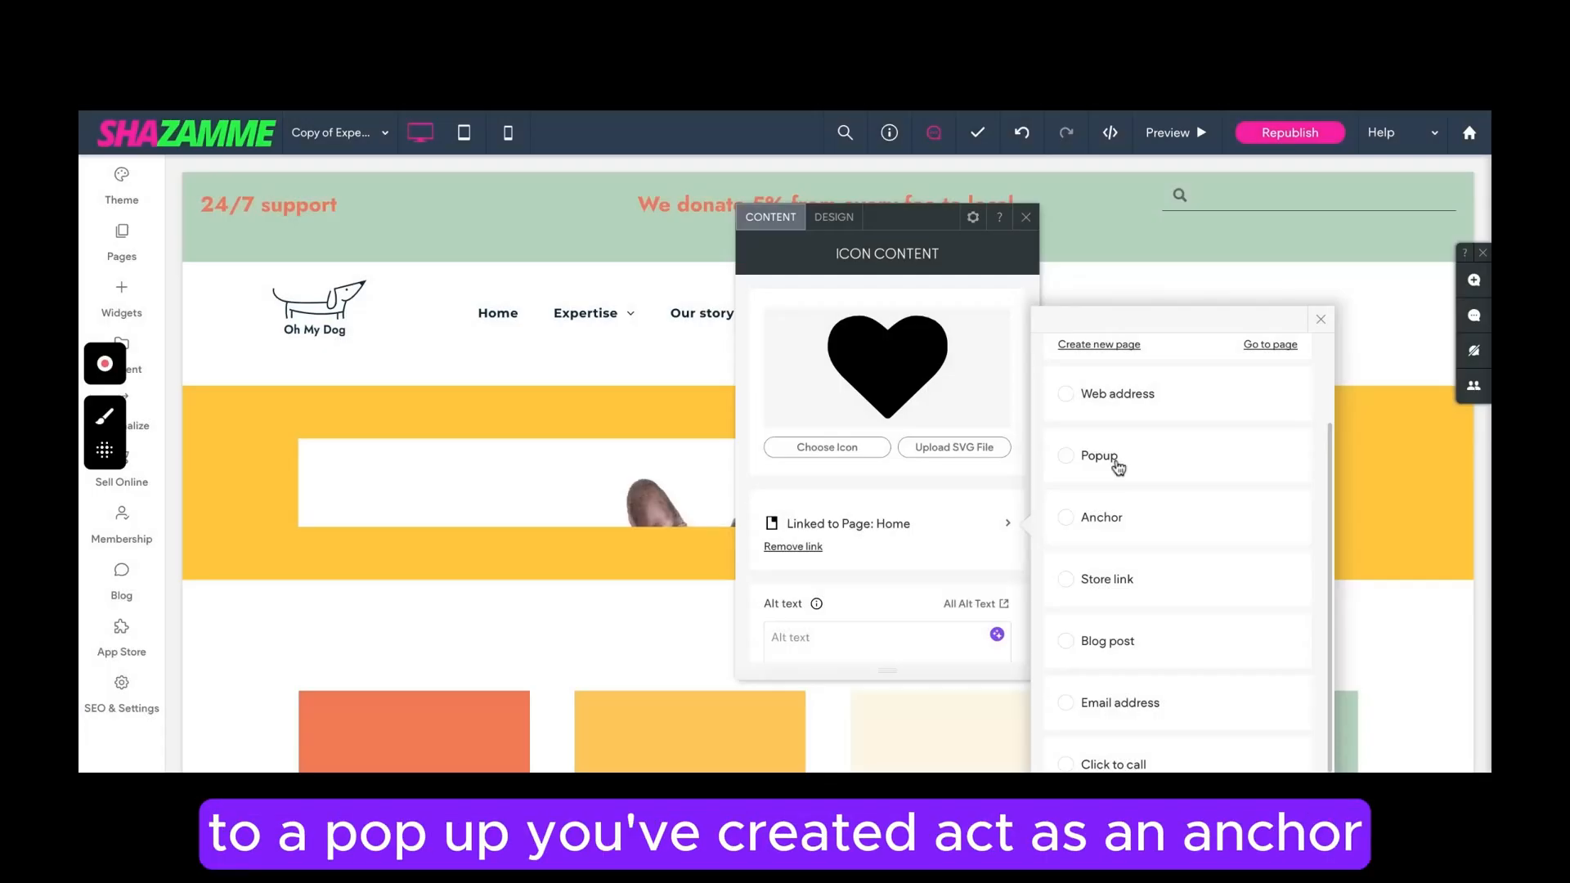
{"action": "scroll", "coordinate": [1219, 620], "scroll_direction": "down", "scroll_amount": 1}
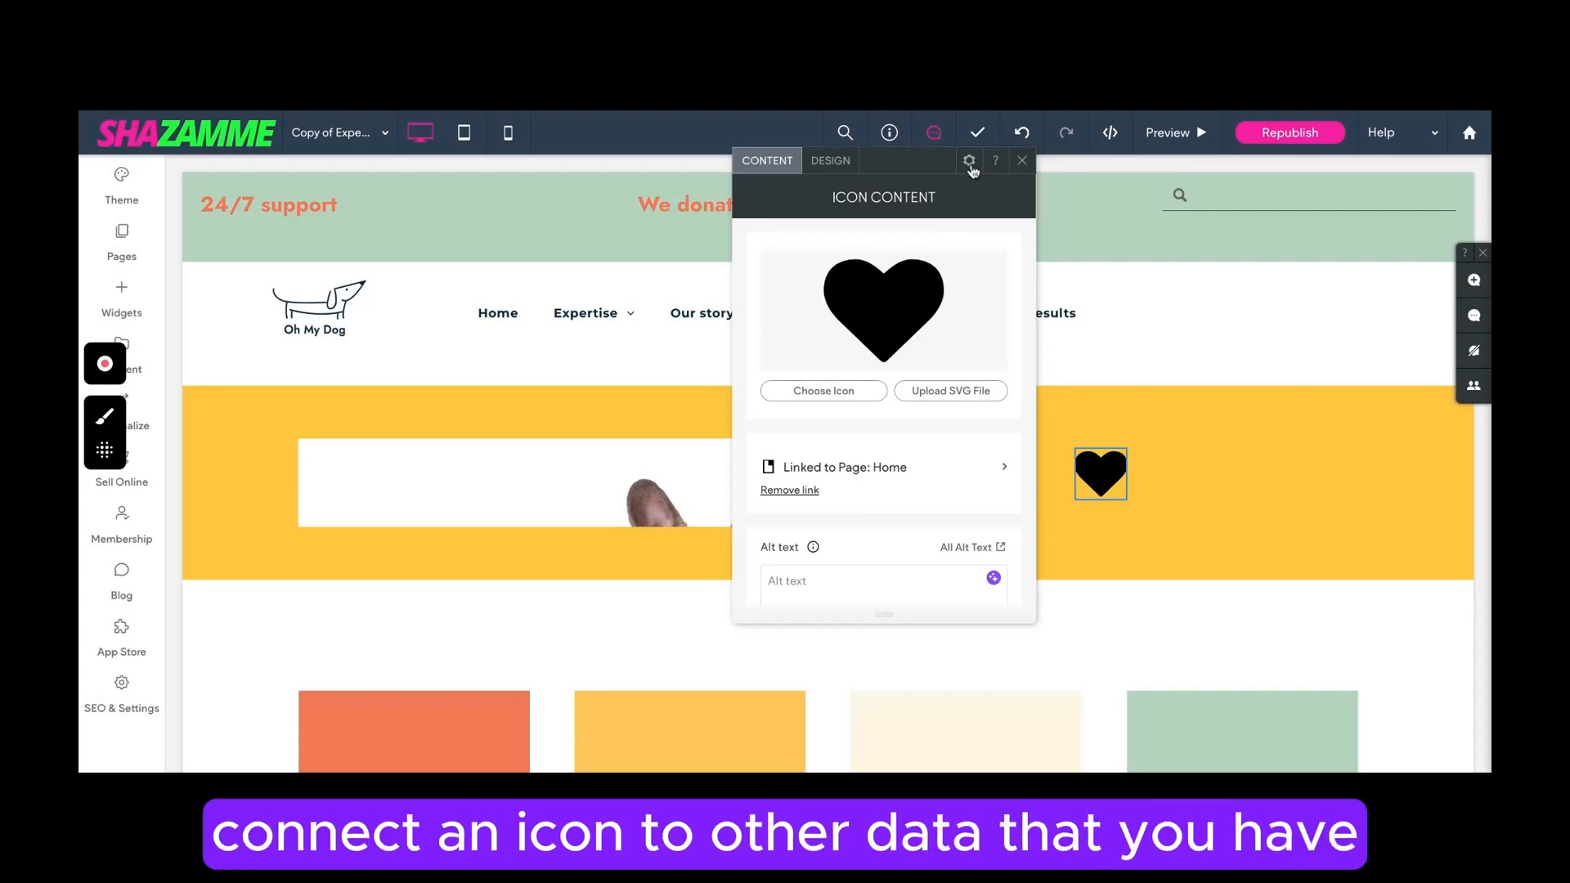
{"action": "left_click", "coordinate": [969, 161]}
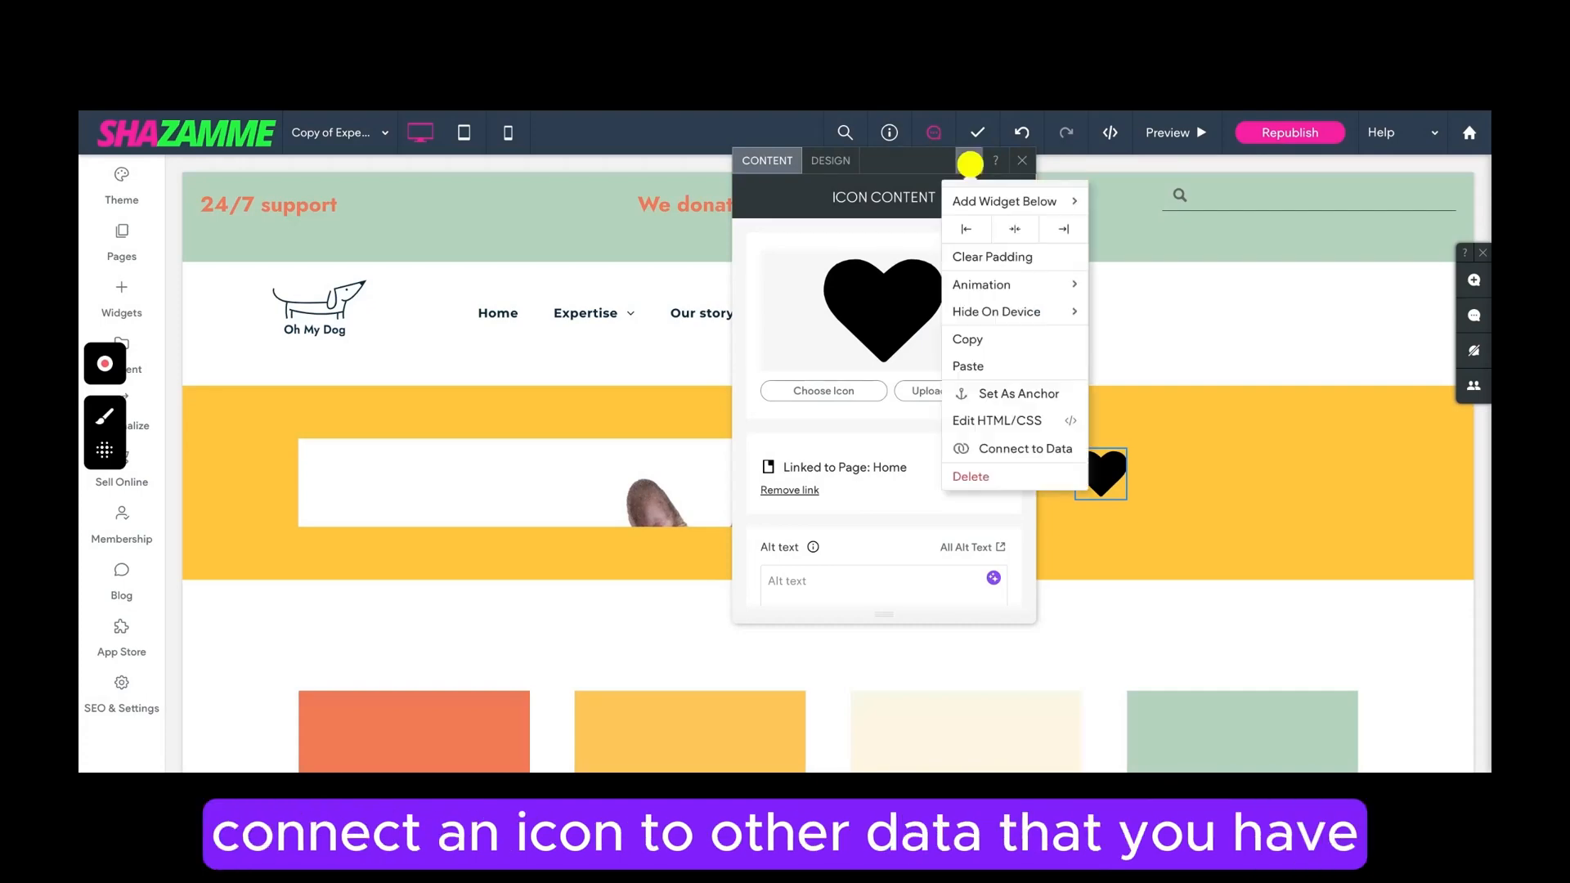
{"action": "left_click", "coordinate": [1014, 451]}
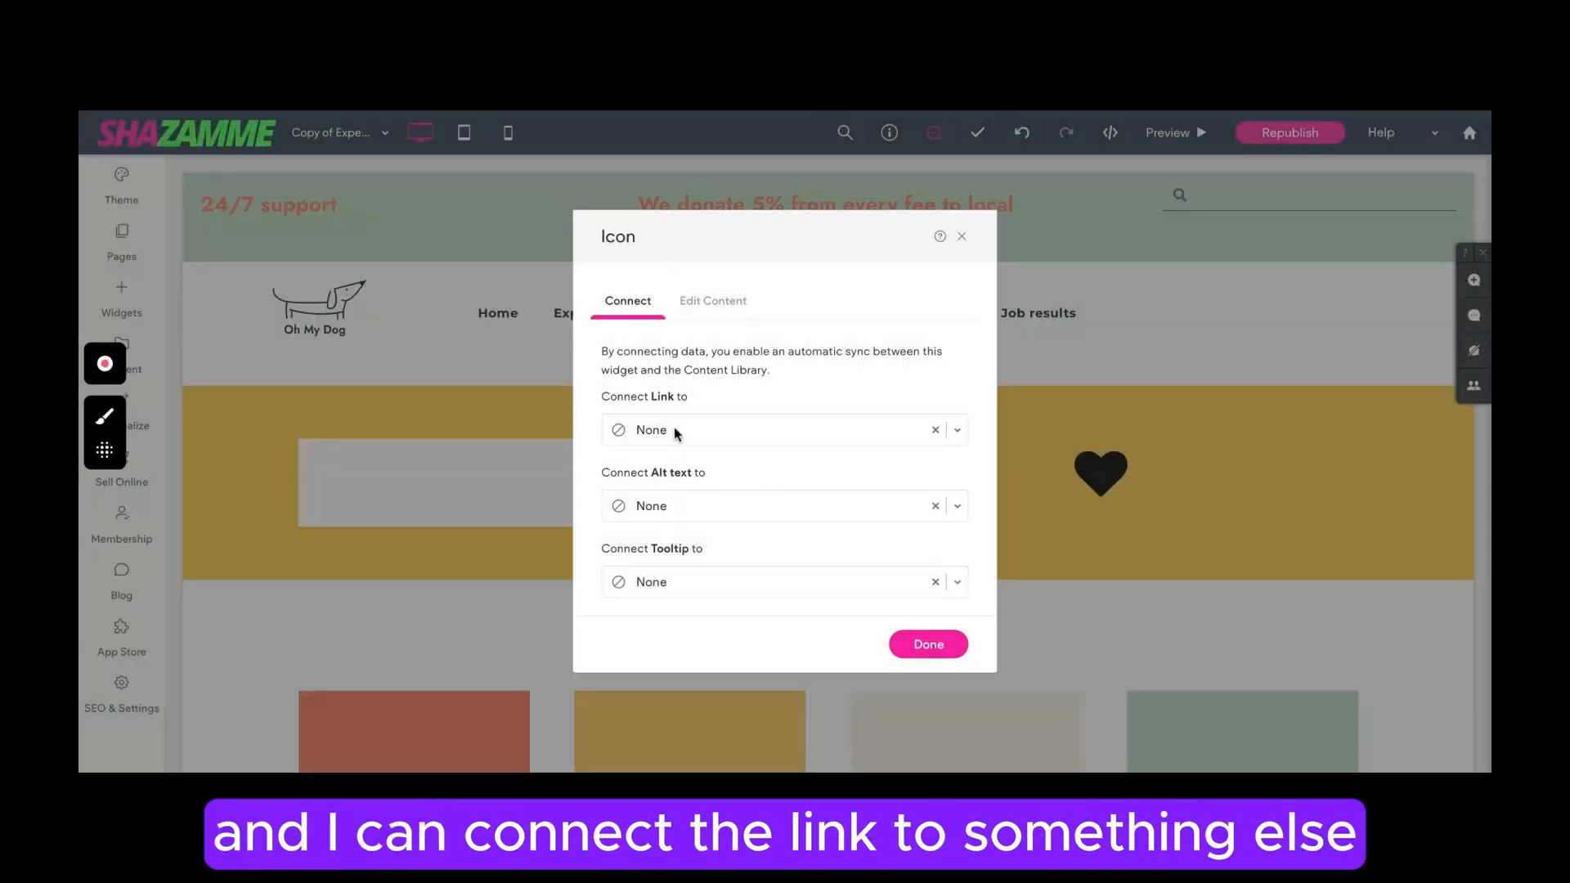
{"action": "left_click", "coordinate": [674, 428]}
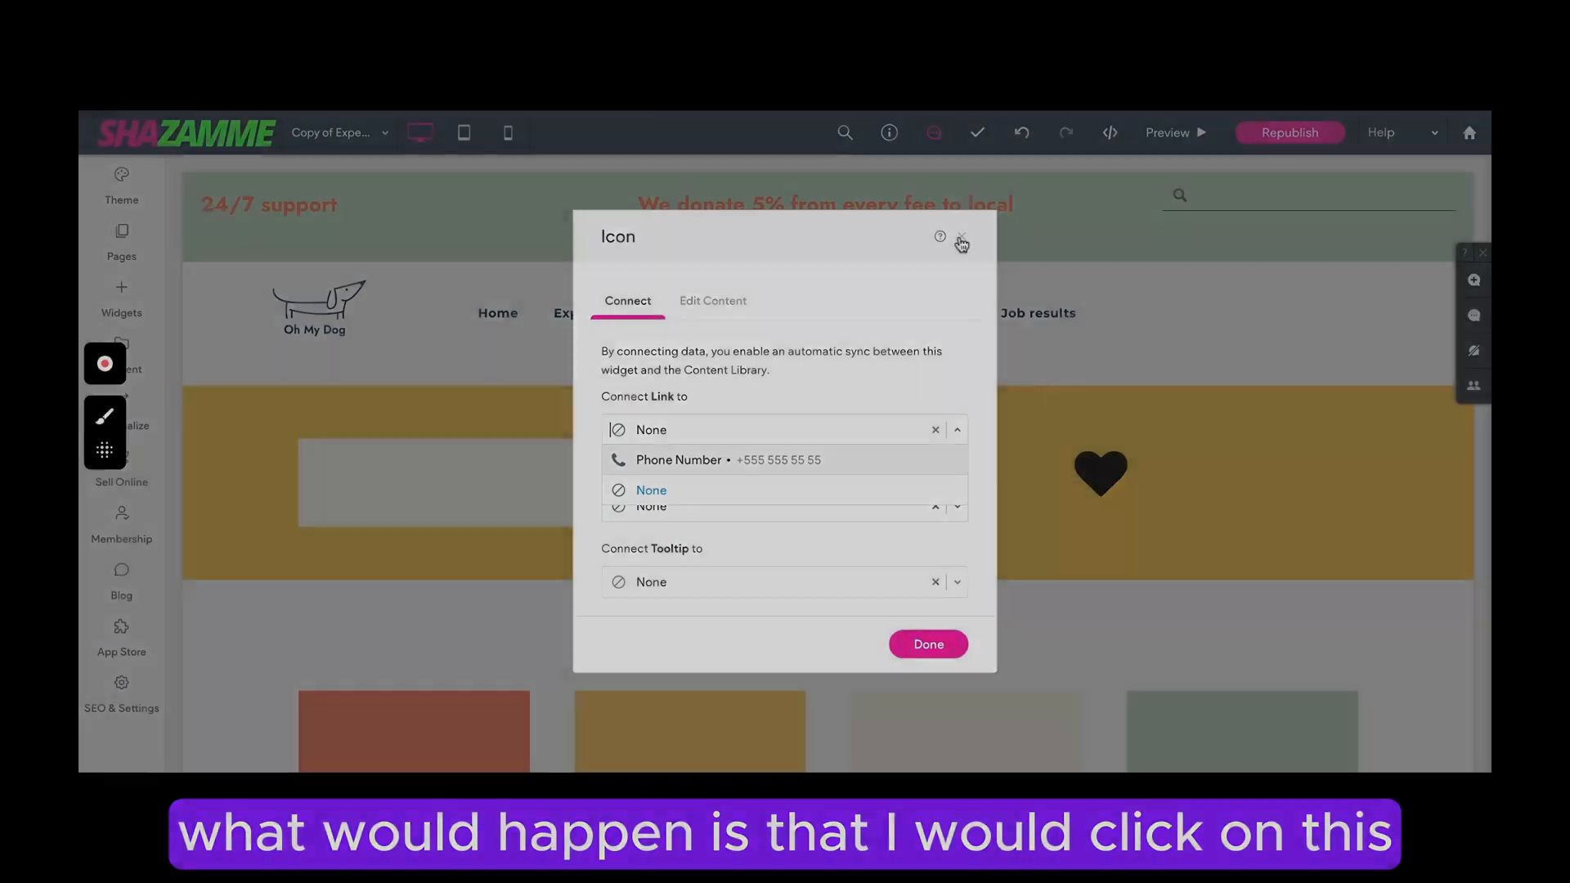
{"action": "left_click", "coordinate": [962, 237]}
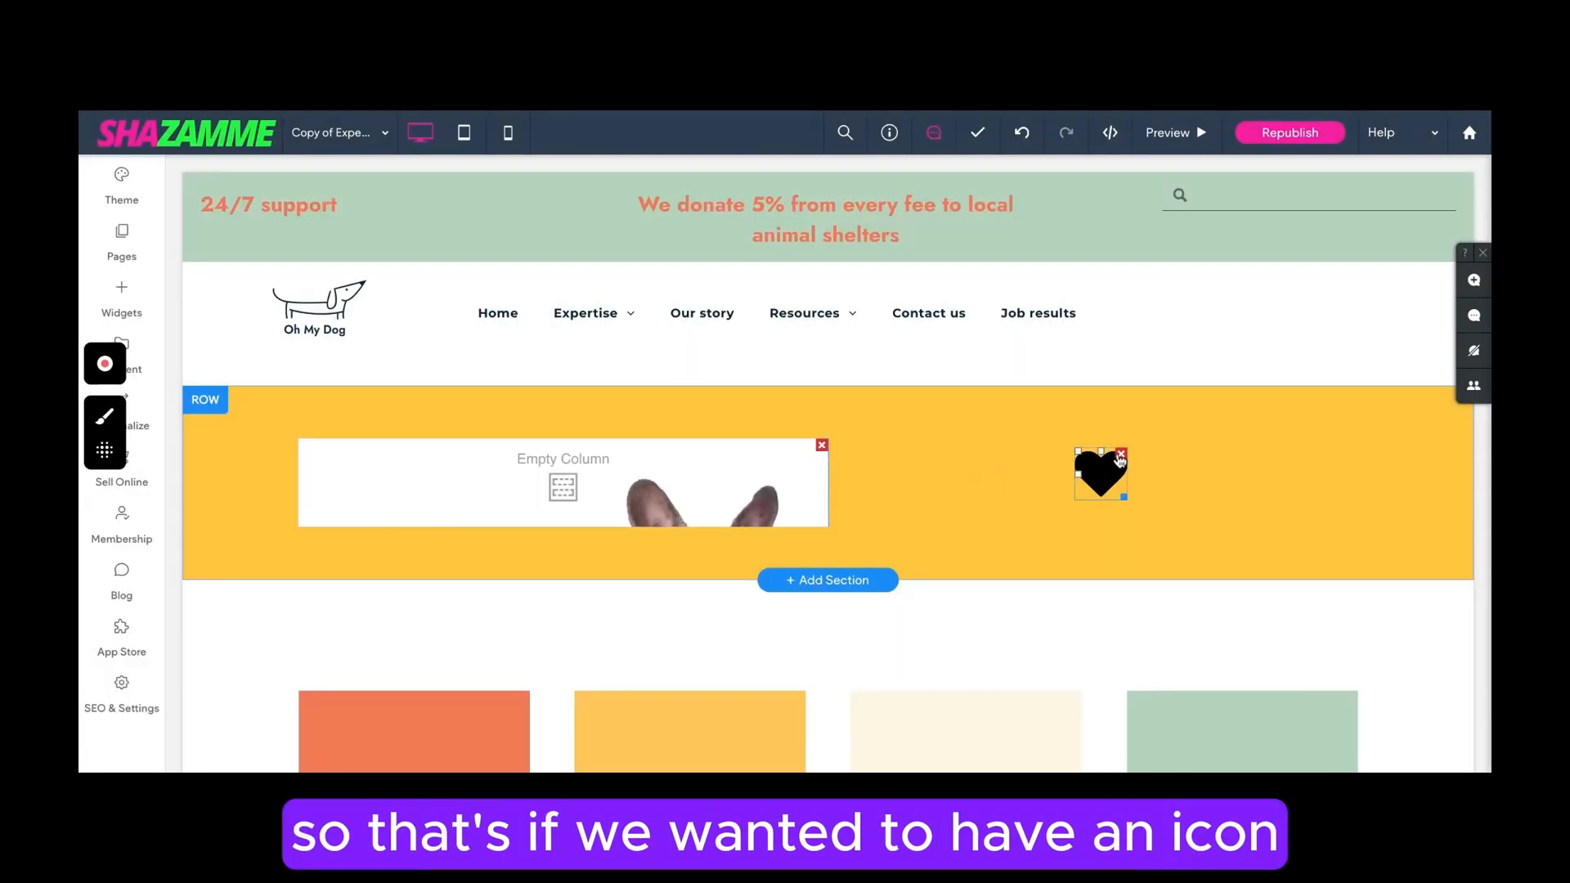
Replace the heart icon in the yellow row with a Text widget and style its text as Heading 2.
{"action": "left_click", "coordinate": [1120, 454]}
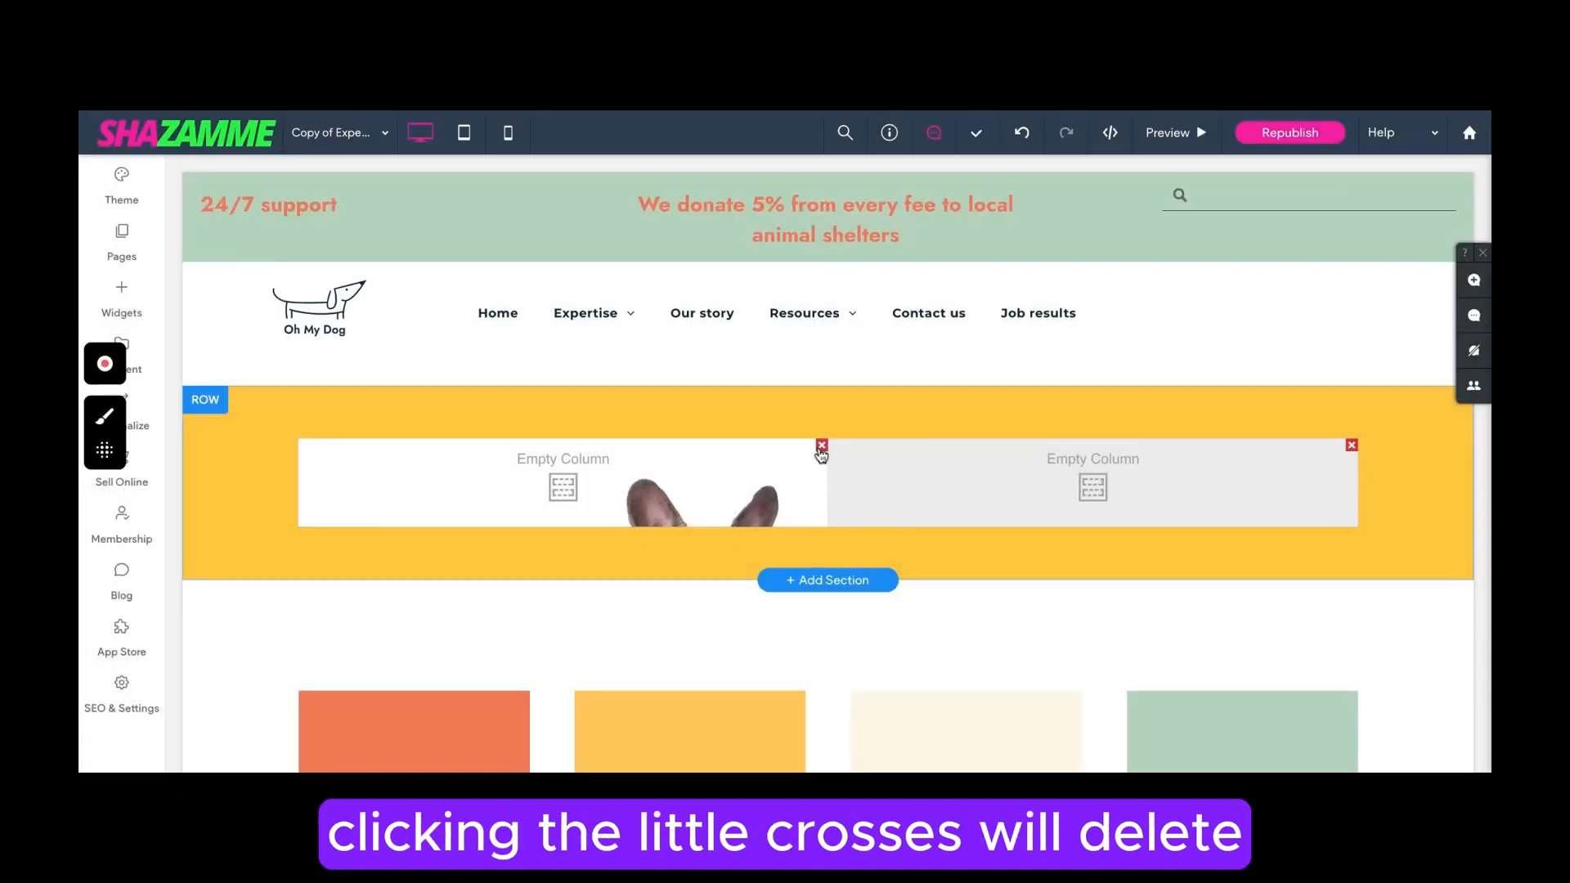
{"action": "left_click", "coordinate": [821, 450]}
{"action": "left_click", "coordinate": [129, 315]}
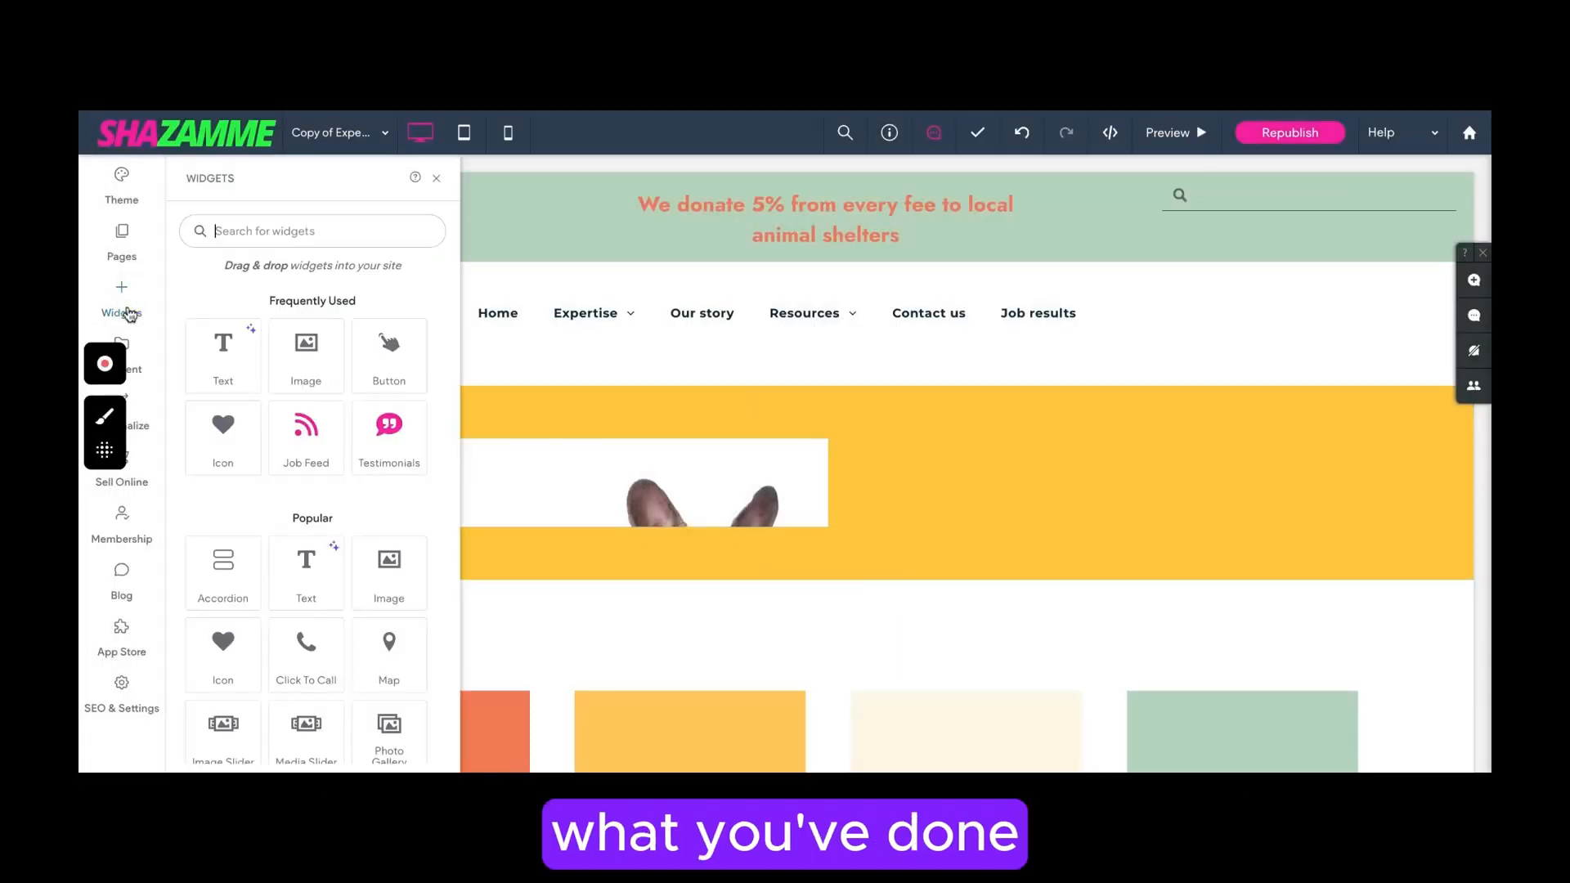
{"action": "left_click_drag", "start_coordinate": [230, 349], "coordinate": [1034, 472]}
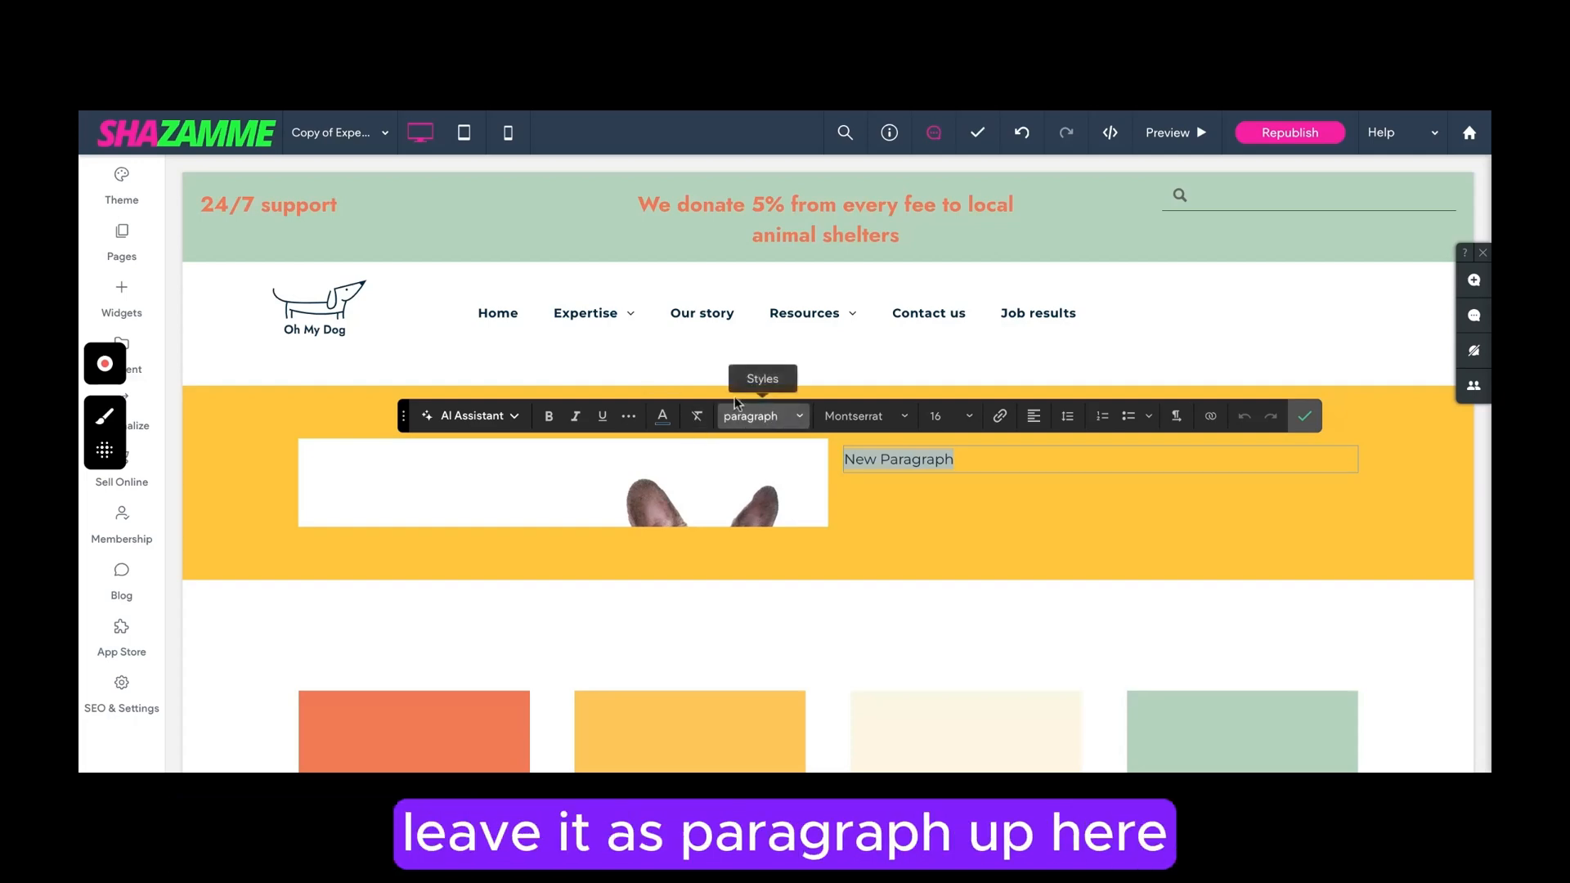
{"action": "left_click", "coordinate": [797, 418]}
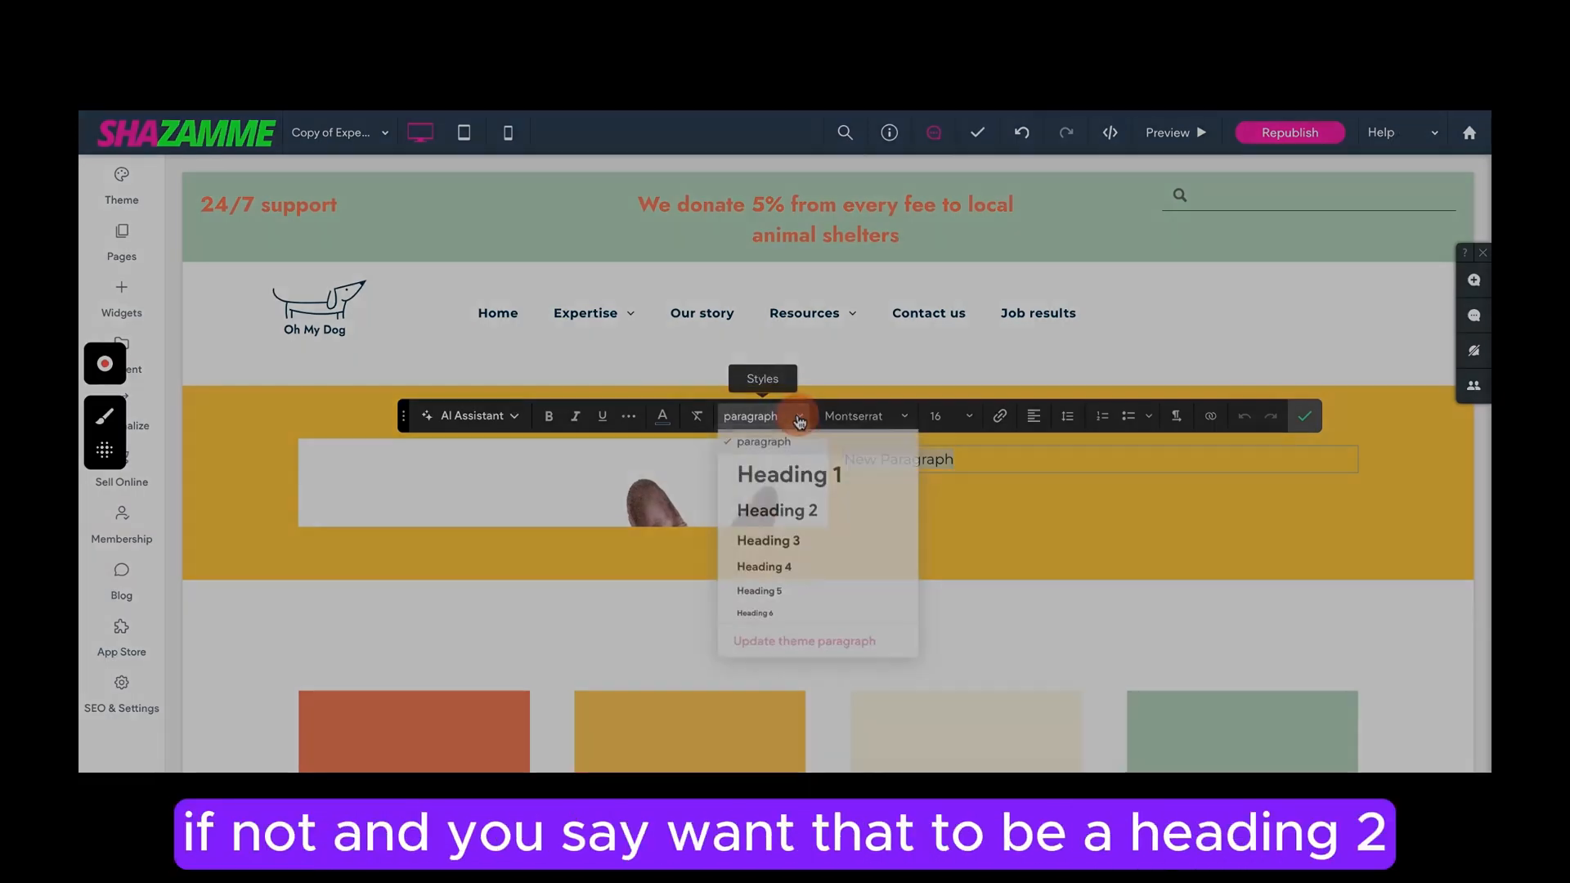
{"action": "left_click", "coordinate": [777, 514]}
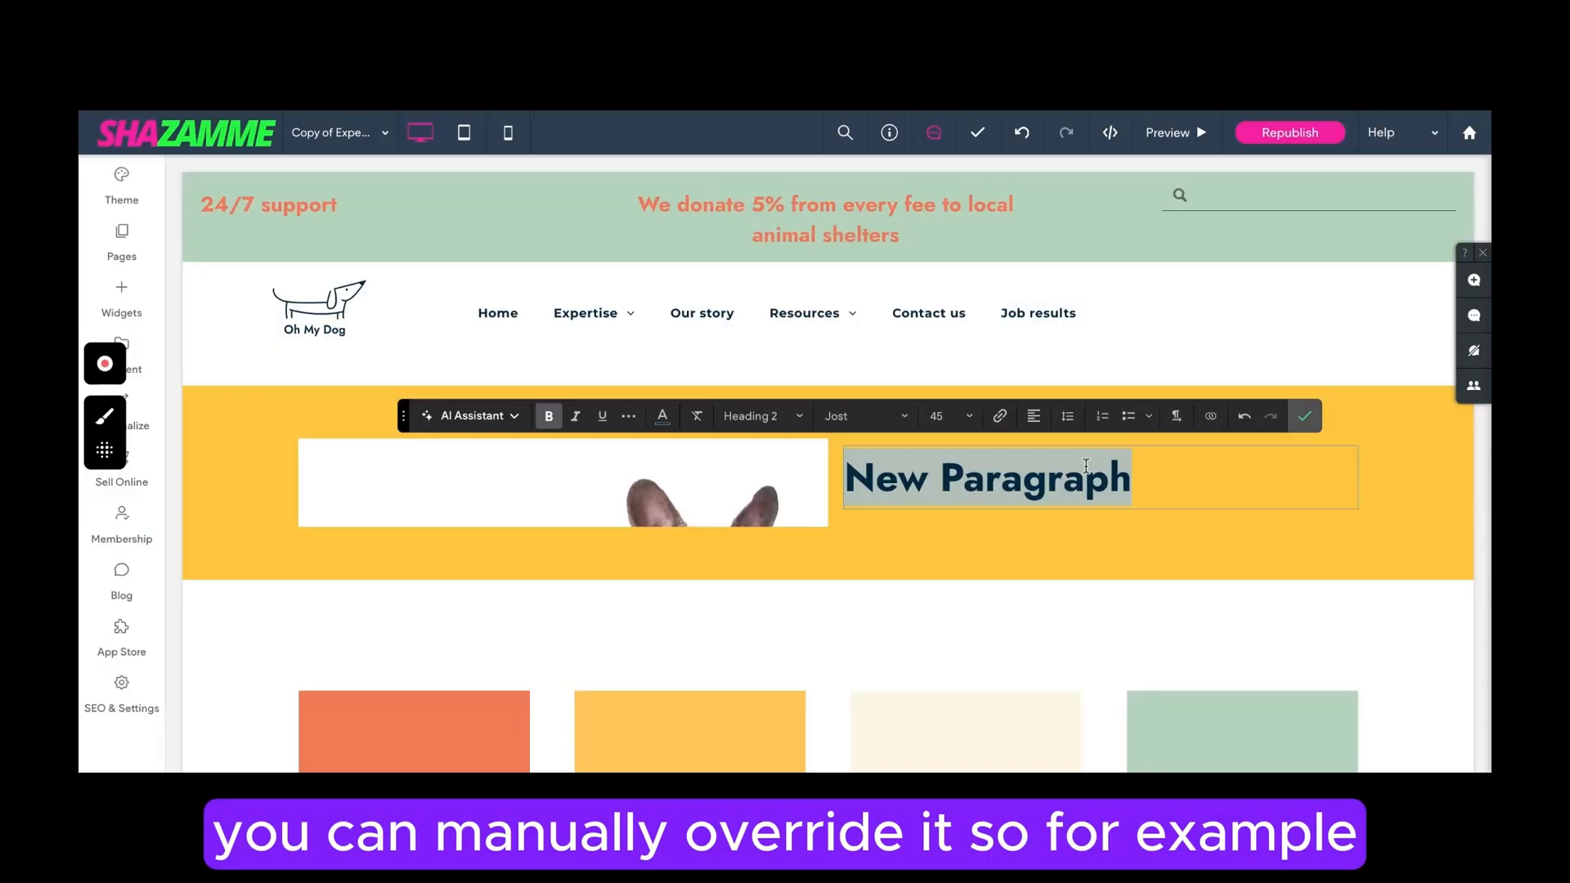
Override the heading's text color with the pale cream theme color, Color #4.
{"action": "left_click", "coordinate": [662, 421]}
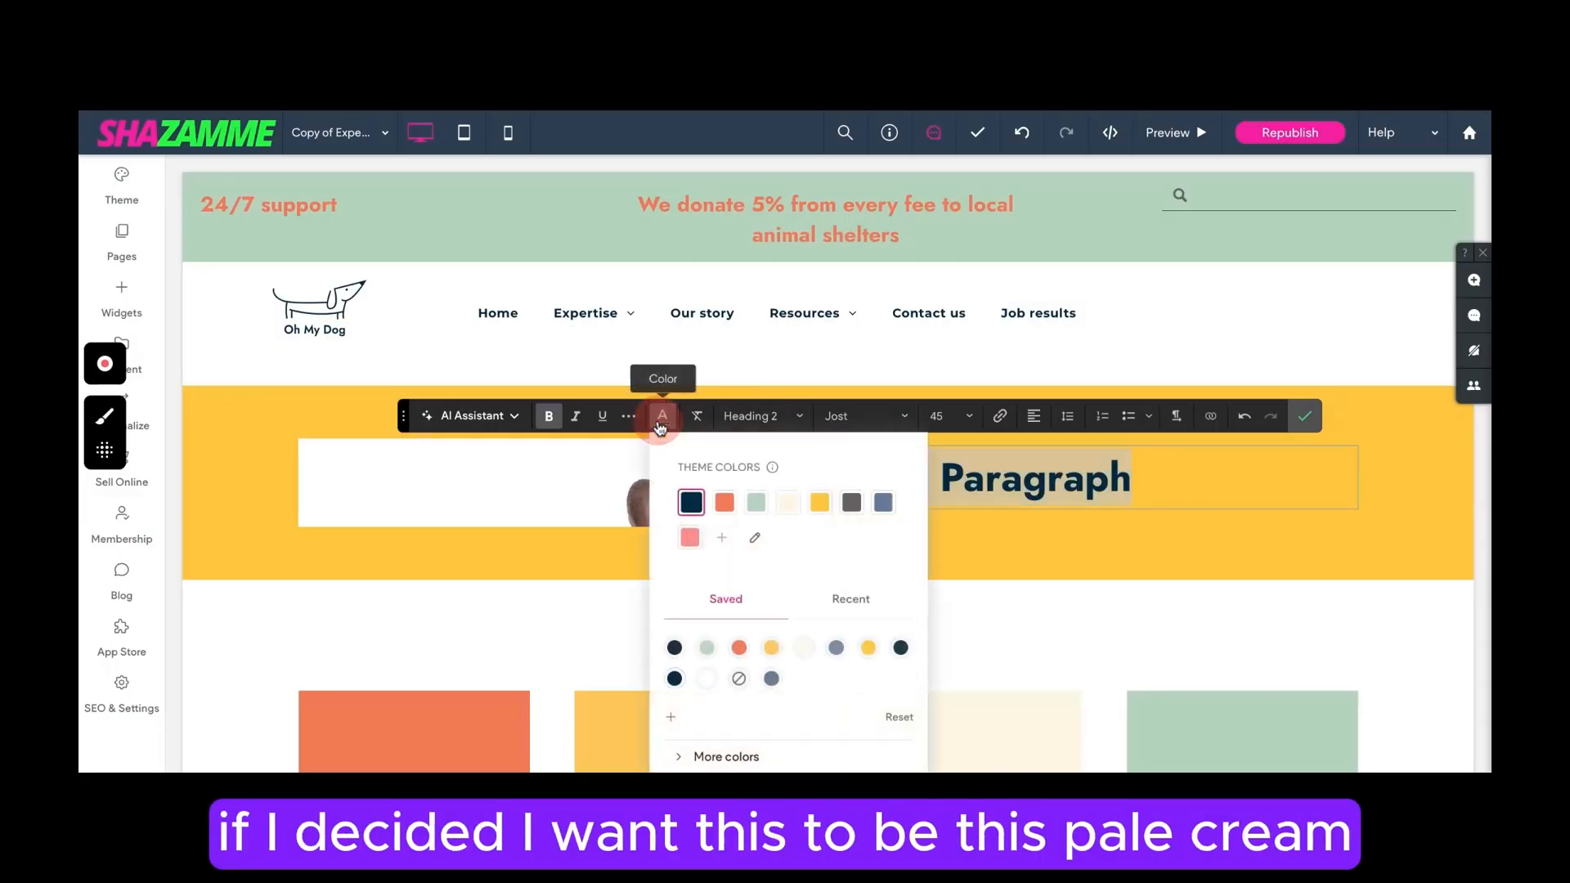
{"action": "left_click", "coordinate": [786, 500]}
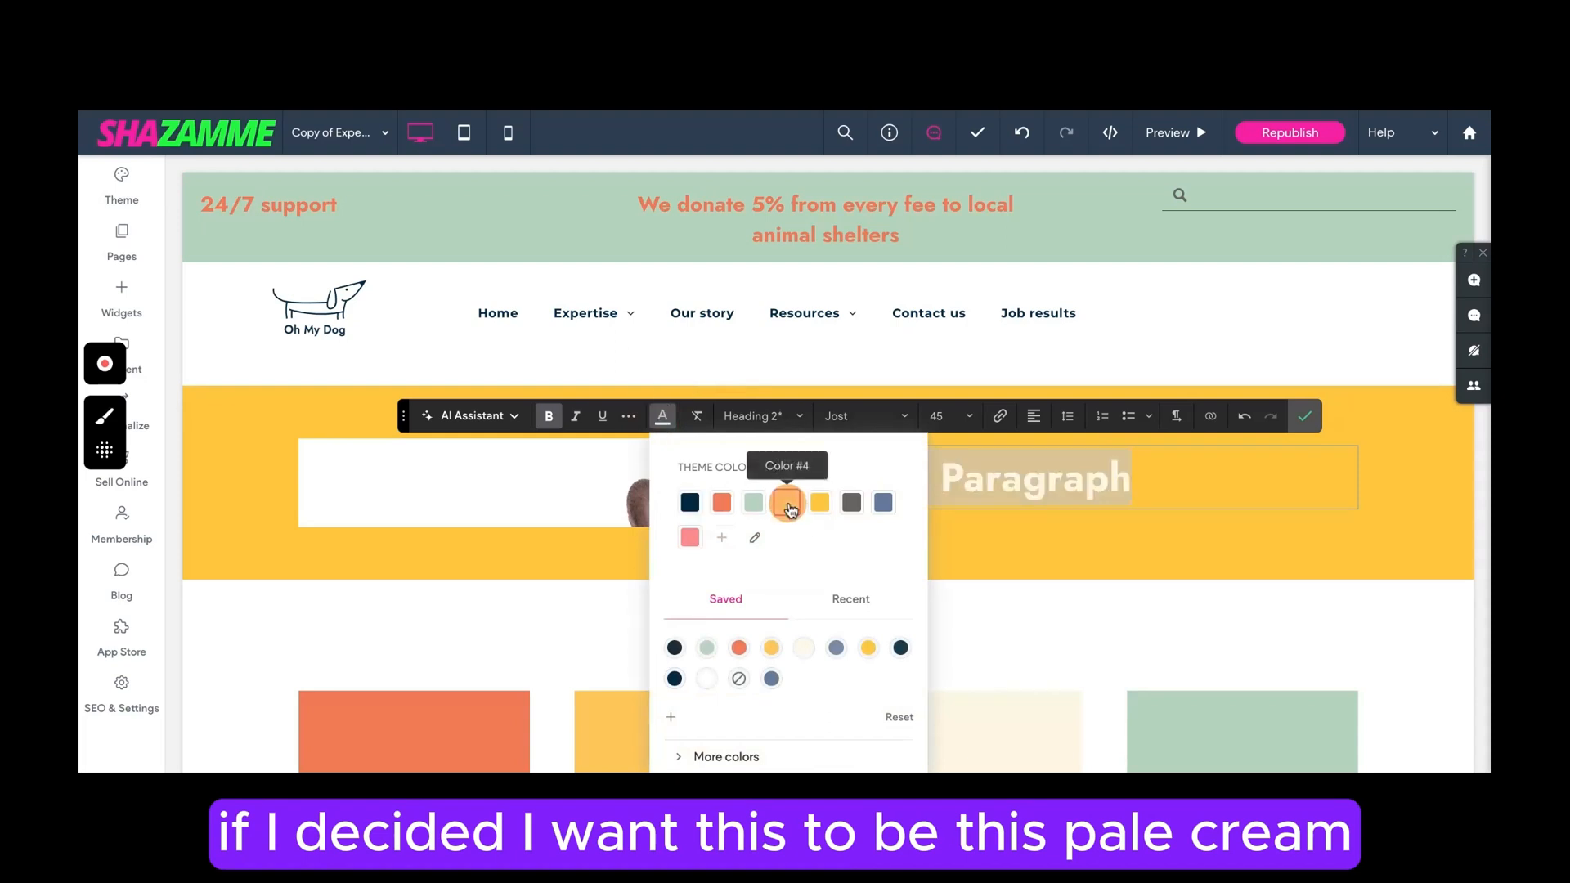
{"action": "left_click", "coordinate": [1307, 419]}
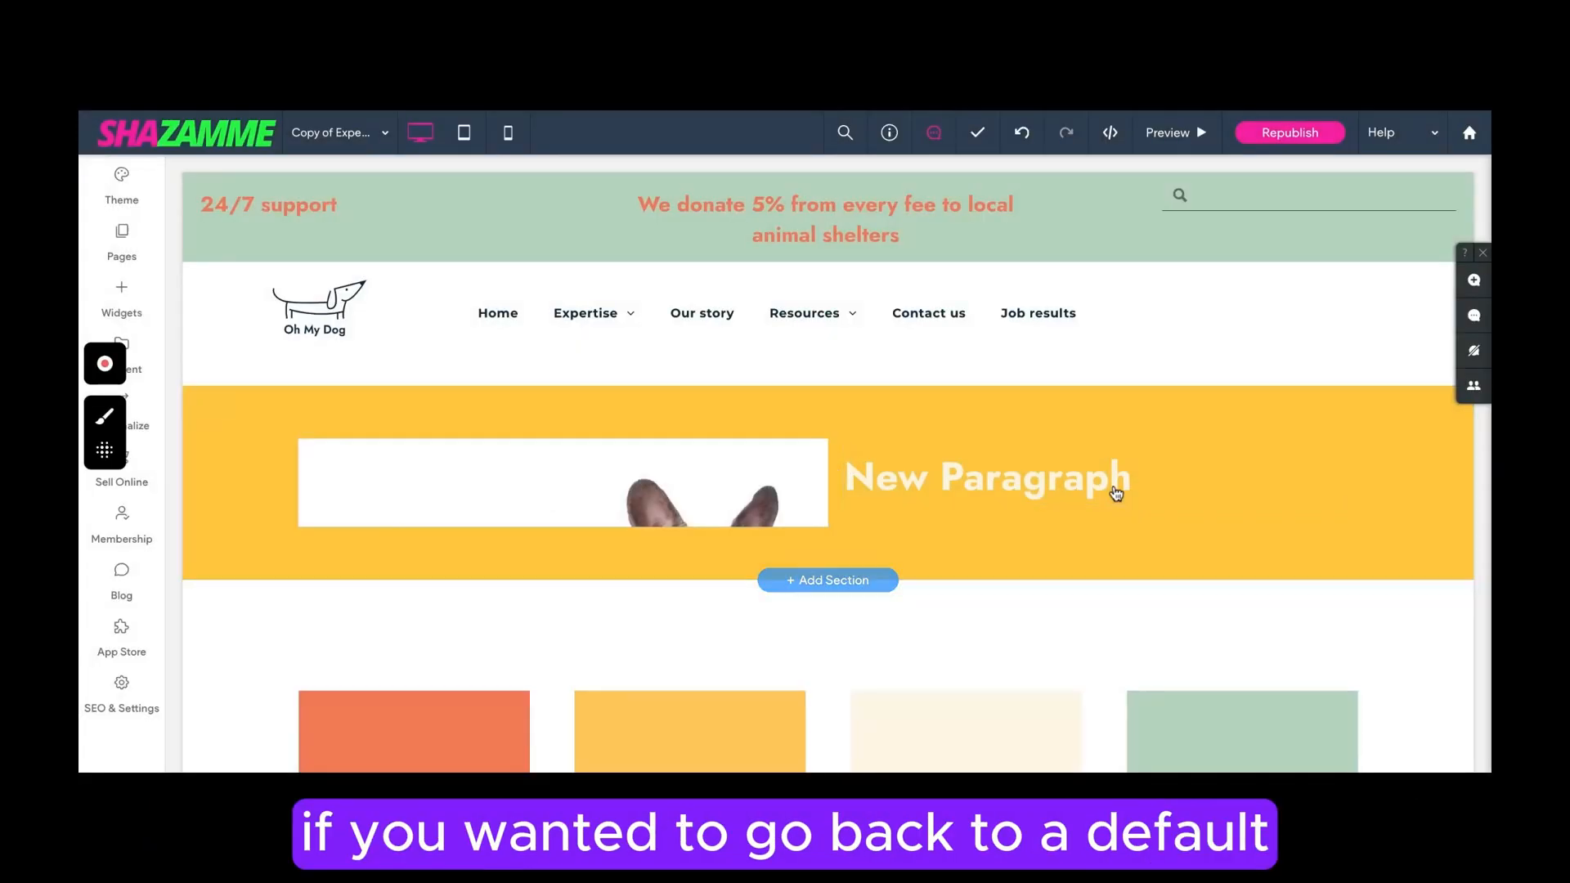
Reapply the Heading 2 style to the New Paragraph text to restore its default theme color.
{"action": "double_click", "coordinate": [1122, 484]}
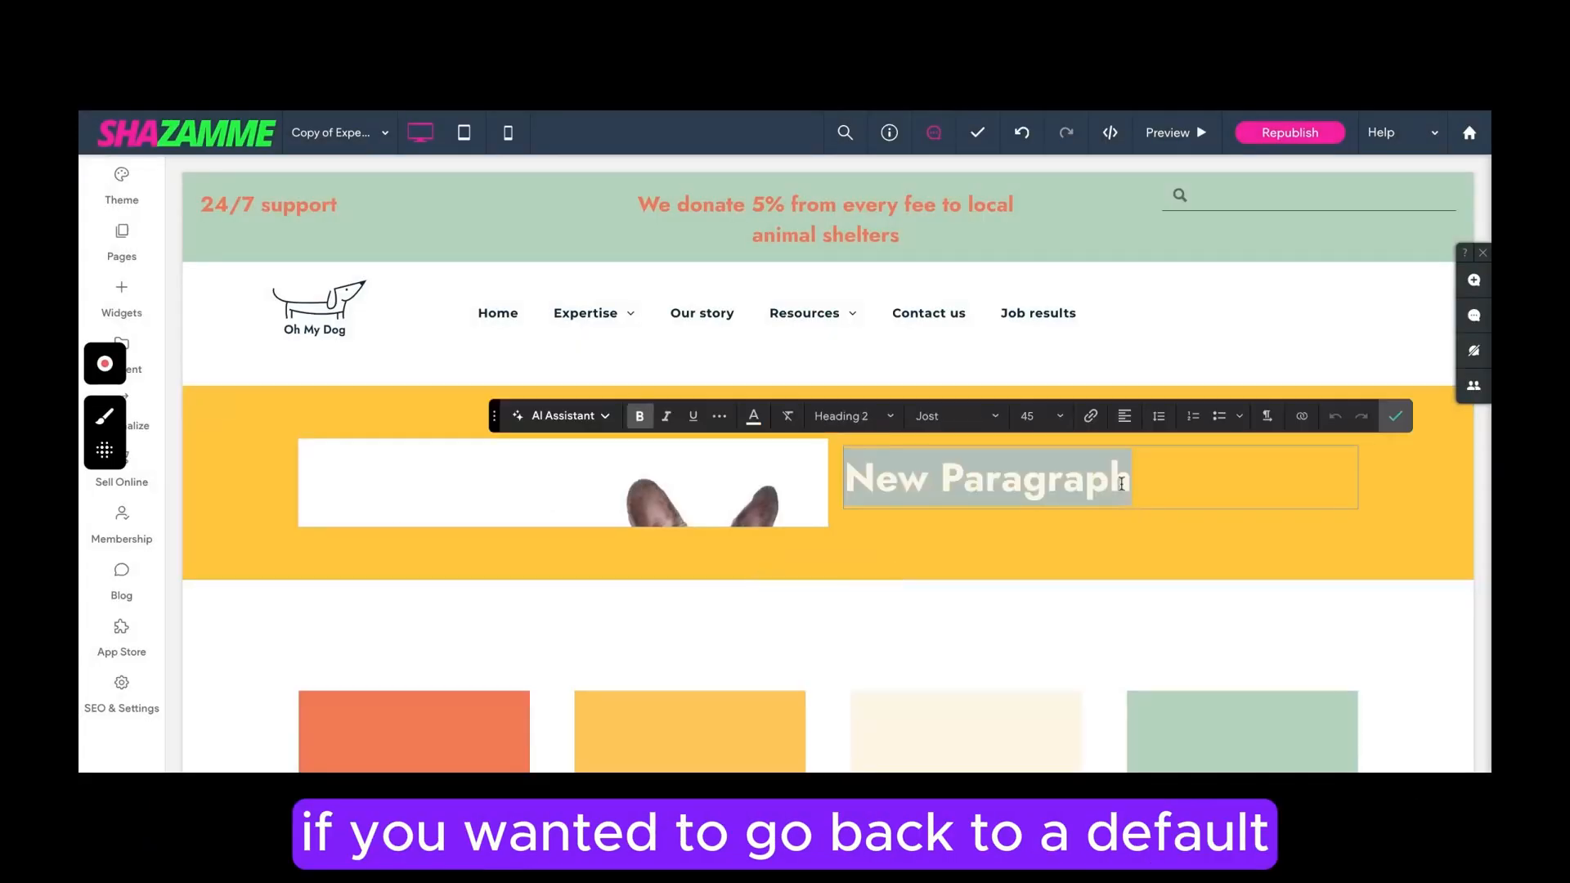
{"action": "left_click", "coordinate": [880, 412]}
{"action": "left_click", "coordinate": [886, 513]}
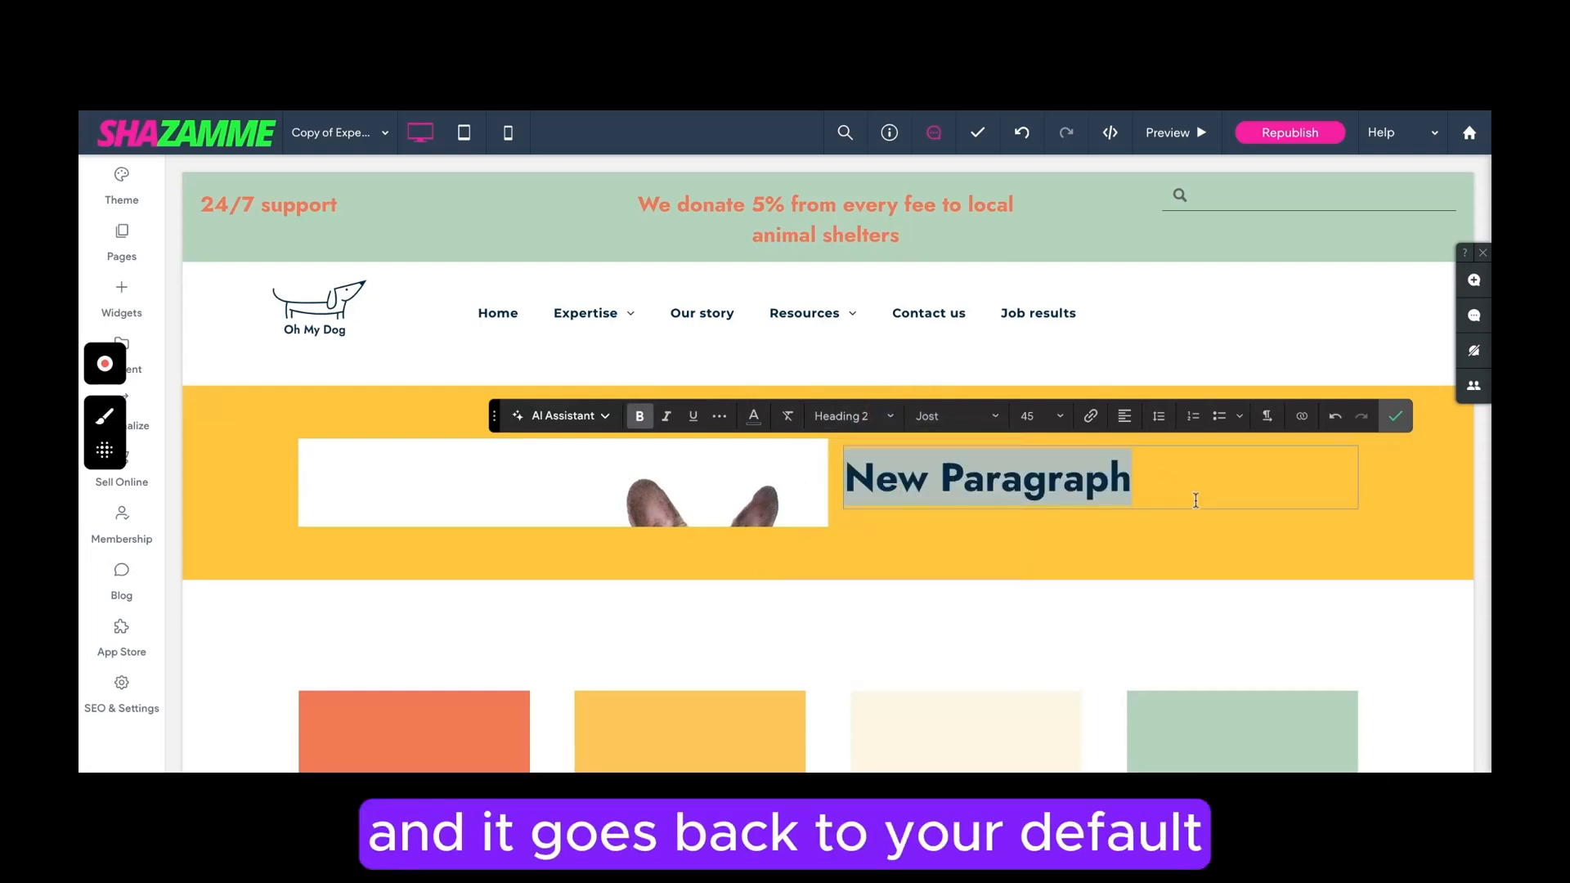
Link the New Paragraph heading to the existing Our story page.
{"action": "left_click", "coordinate": [1091, 417]}
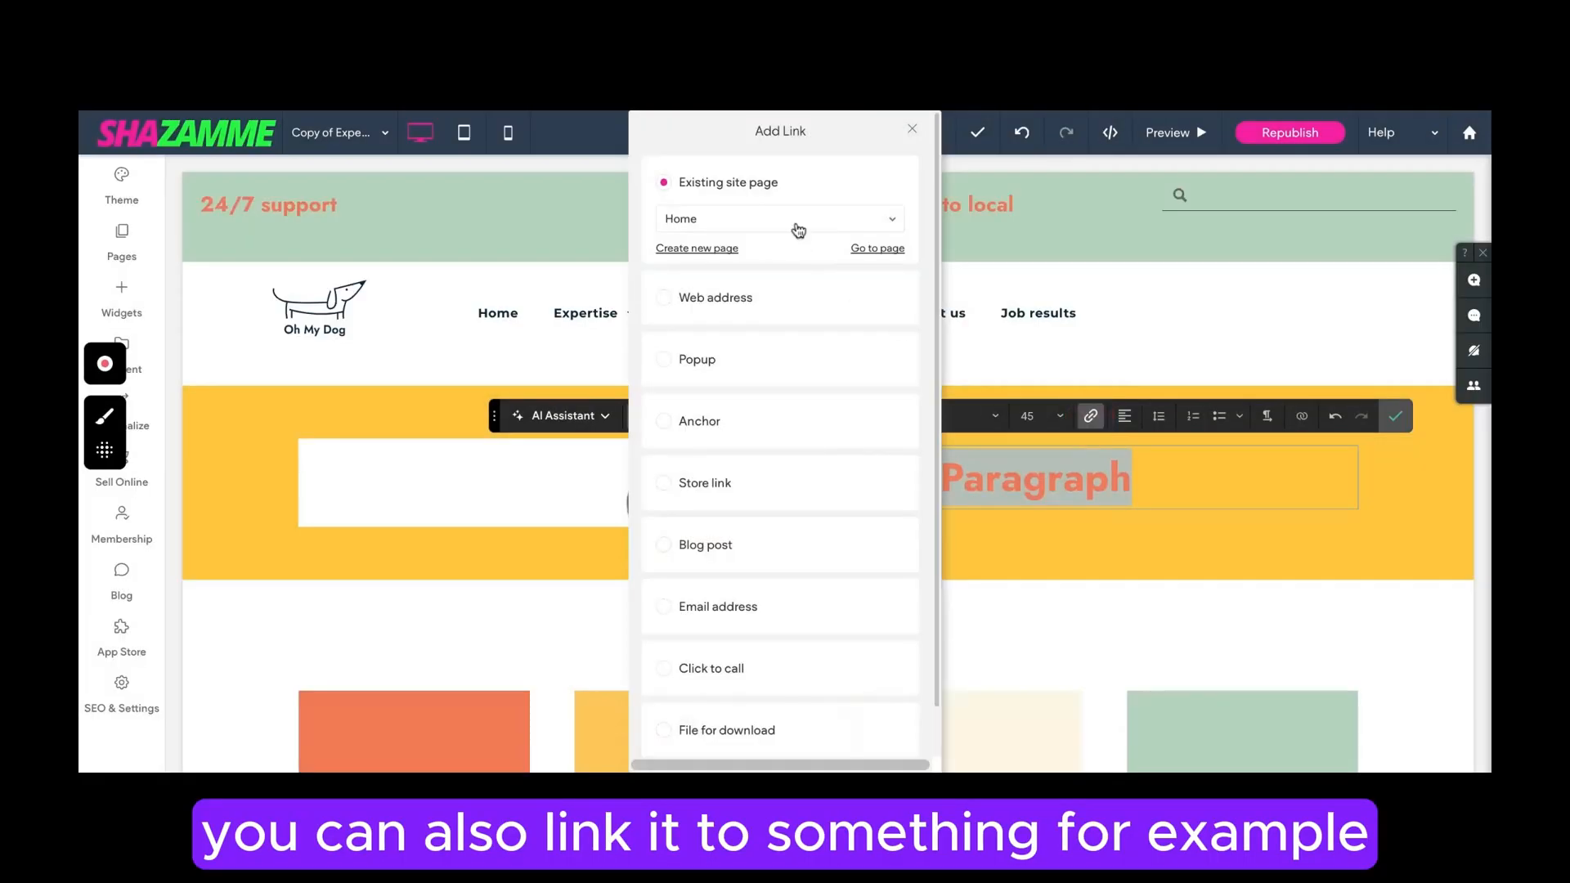
{"action": "left_click", "coordinate": [797, 221]}
{"action": "left_click", "coordinate": [751, 367]}
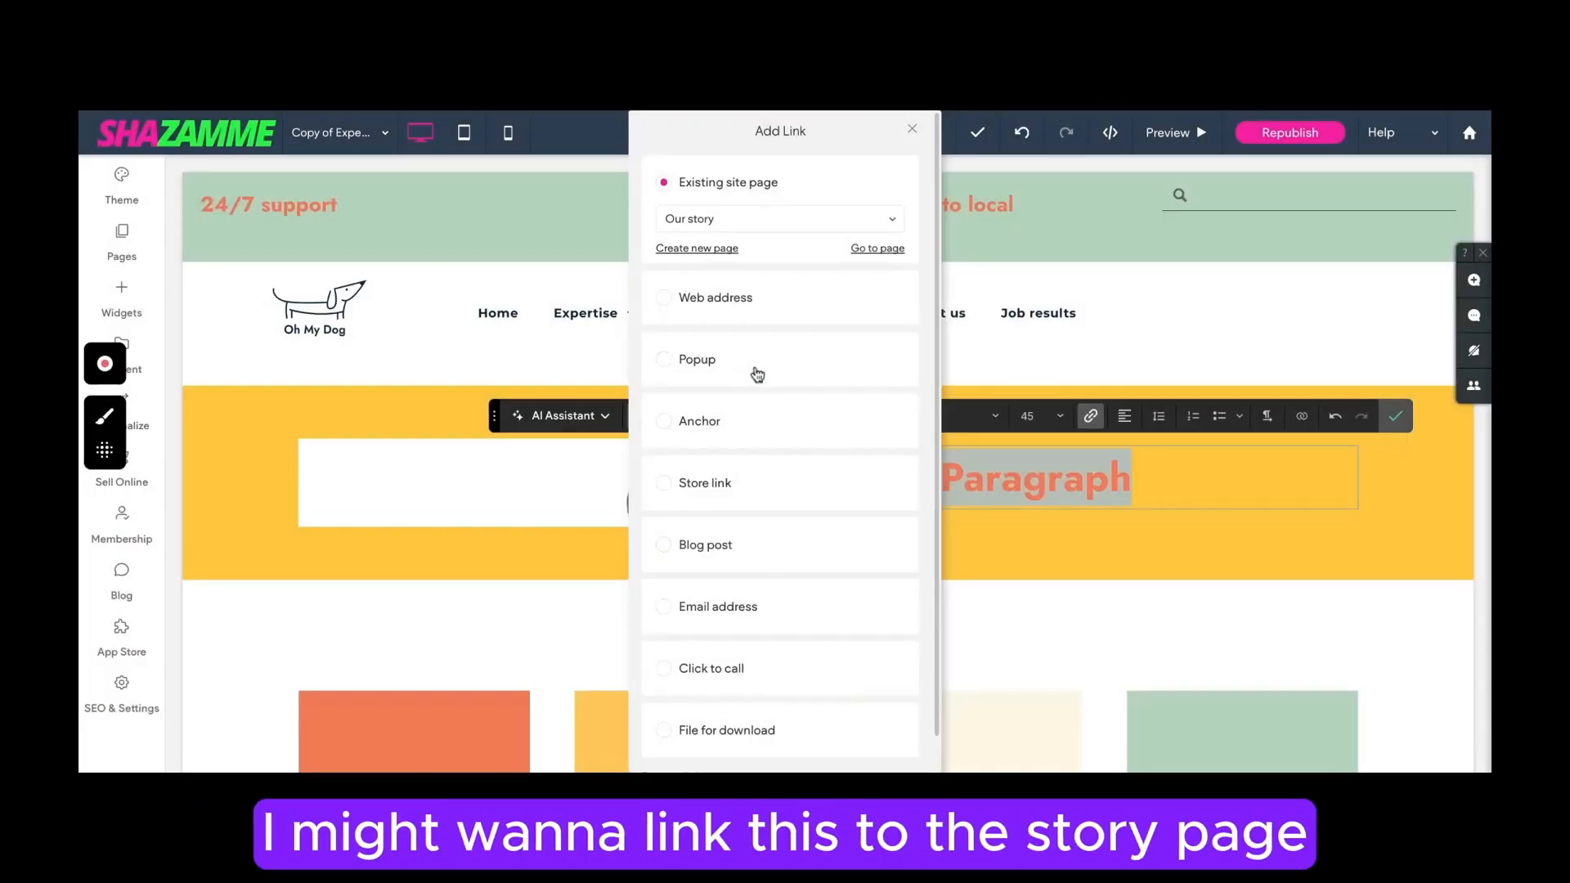
{"action": "left_click", "coordinate": [910, 129]}
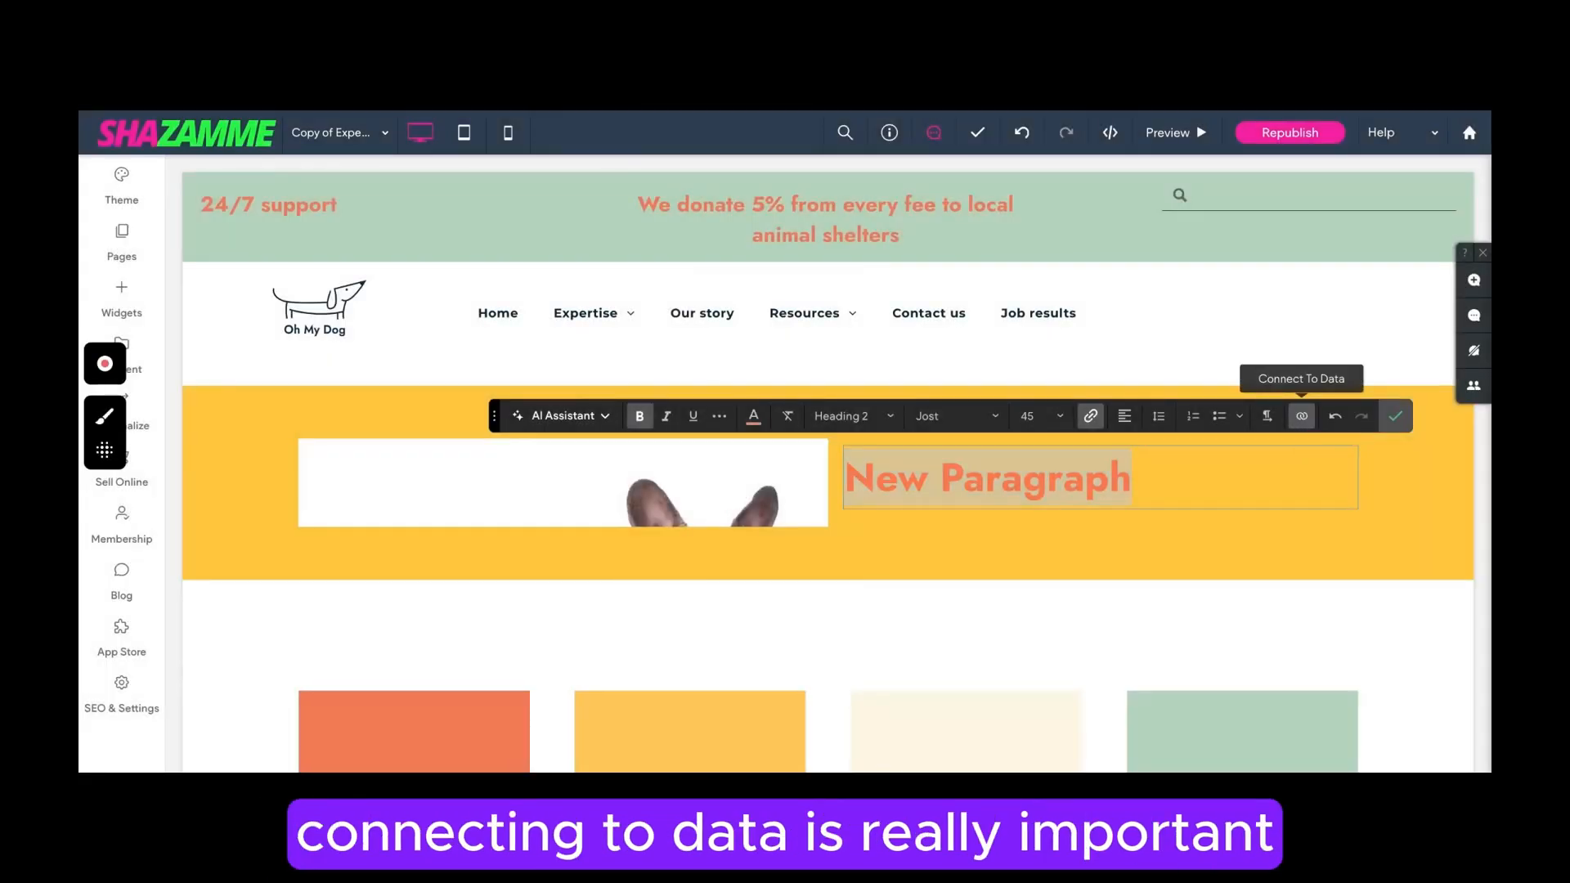
Review the data sources and bullet styles available for the heading, and finish editing the text.
{"action": "left_click", "coordinate": [1304, 418]}
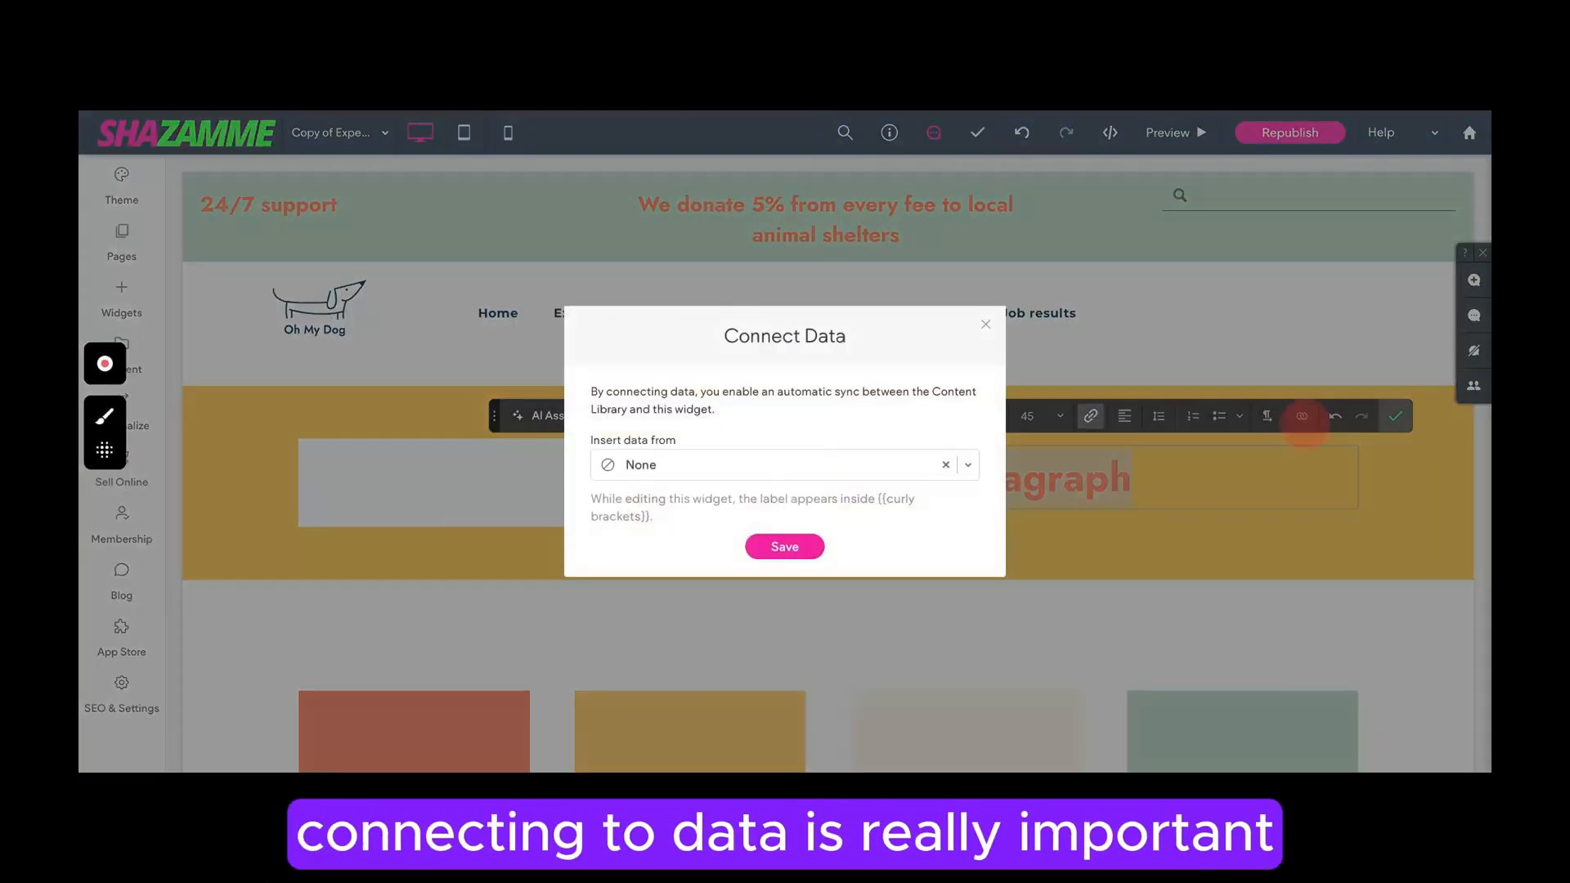
{"action": "left_click", "coordinate": [752, 465]}
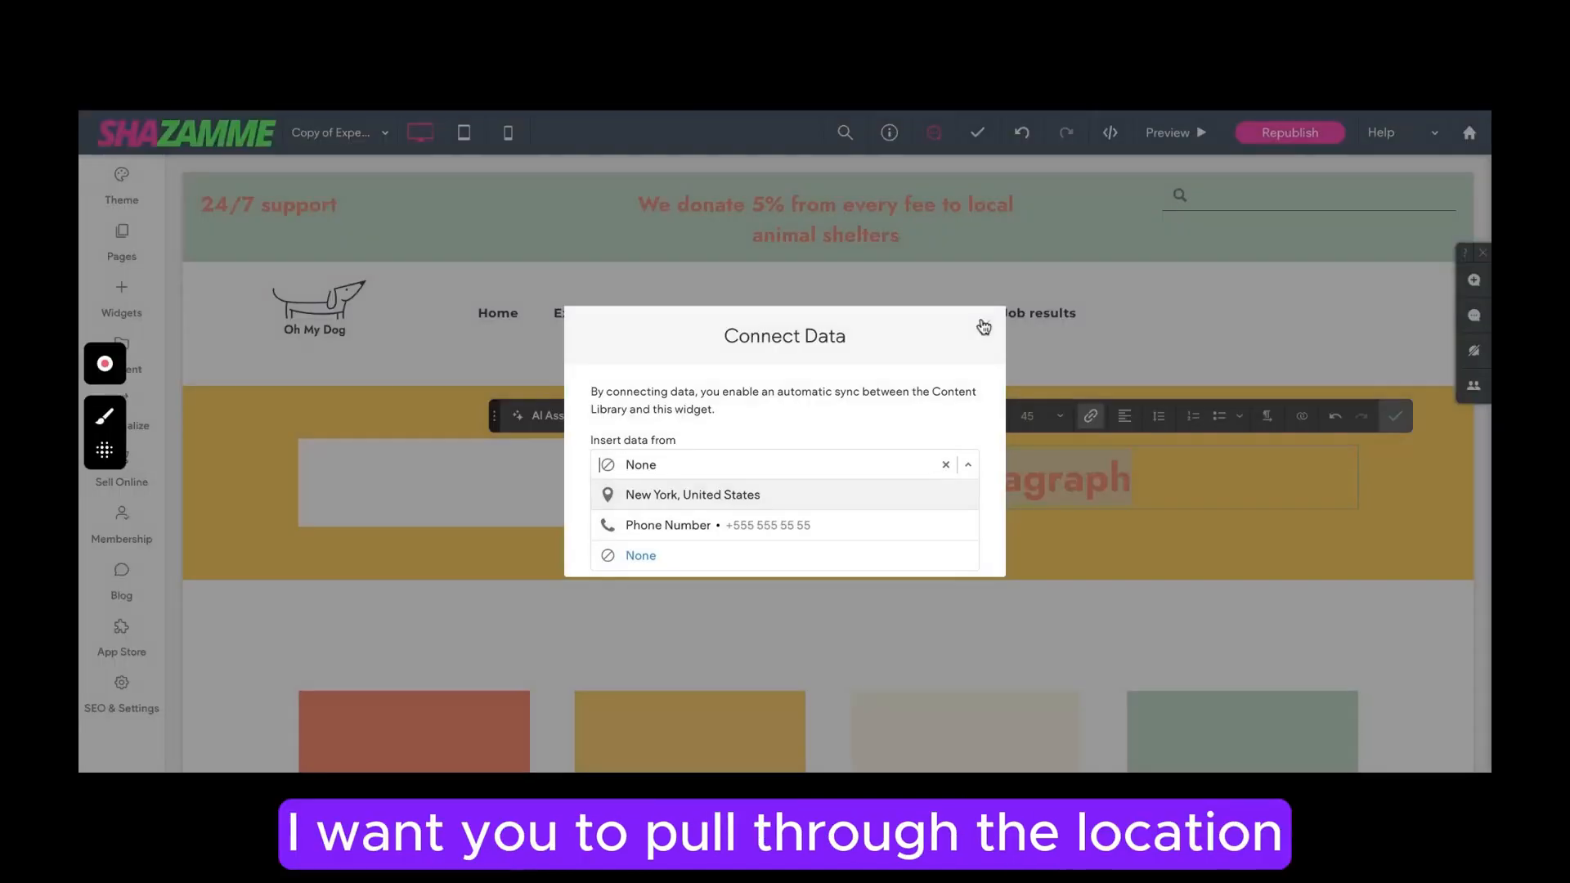
{"action": "left_click", "coordinate": [984, 327]}
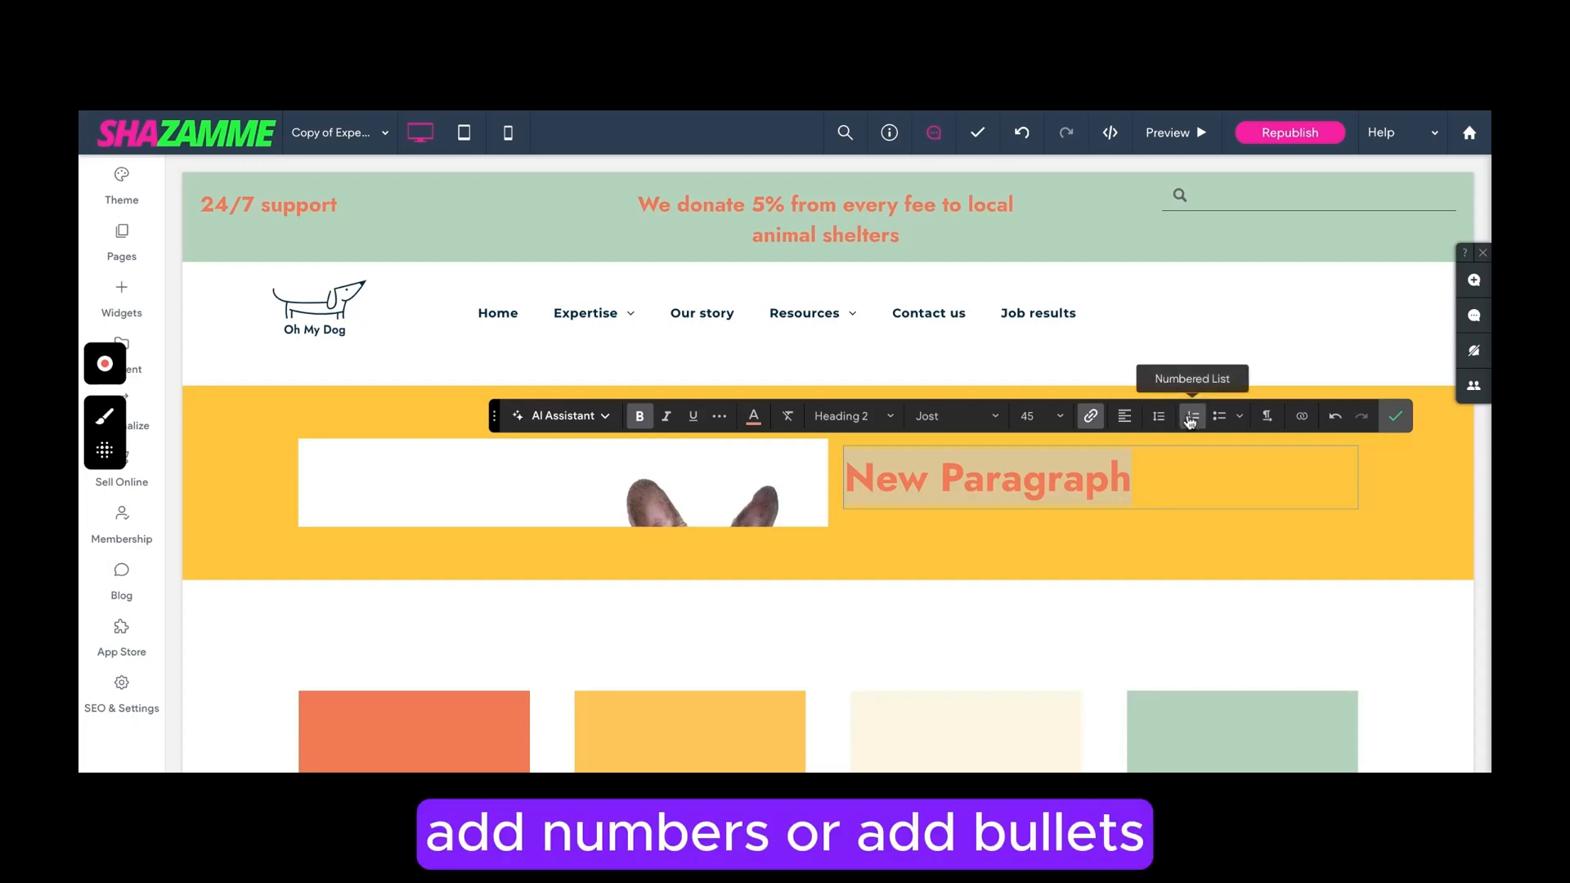
{"action": "left_click", "coordinate": [1240, 416]}
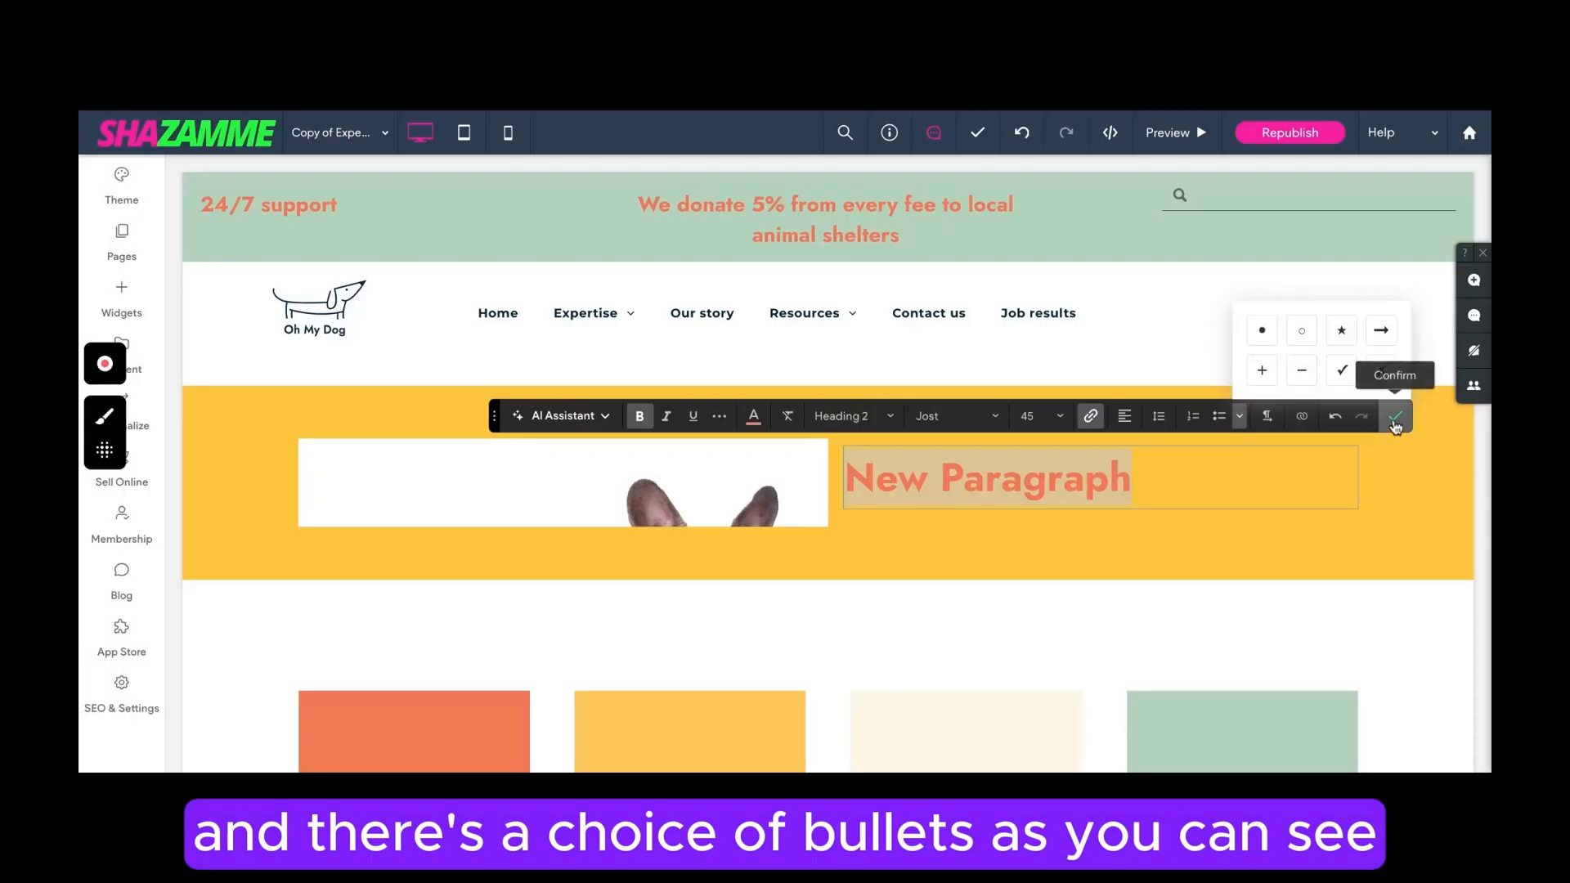
{"action": "left_click", "coordinate": [1396, 417]}
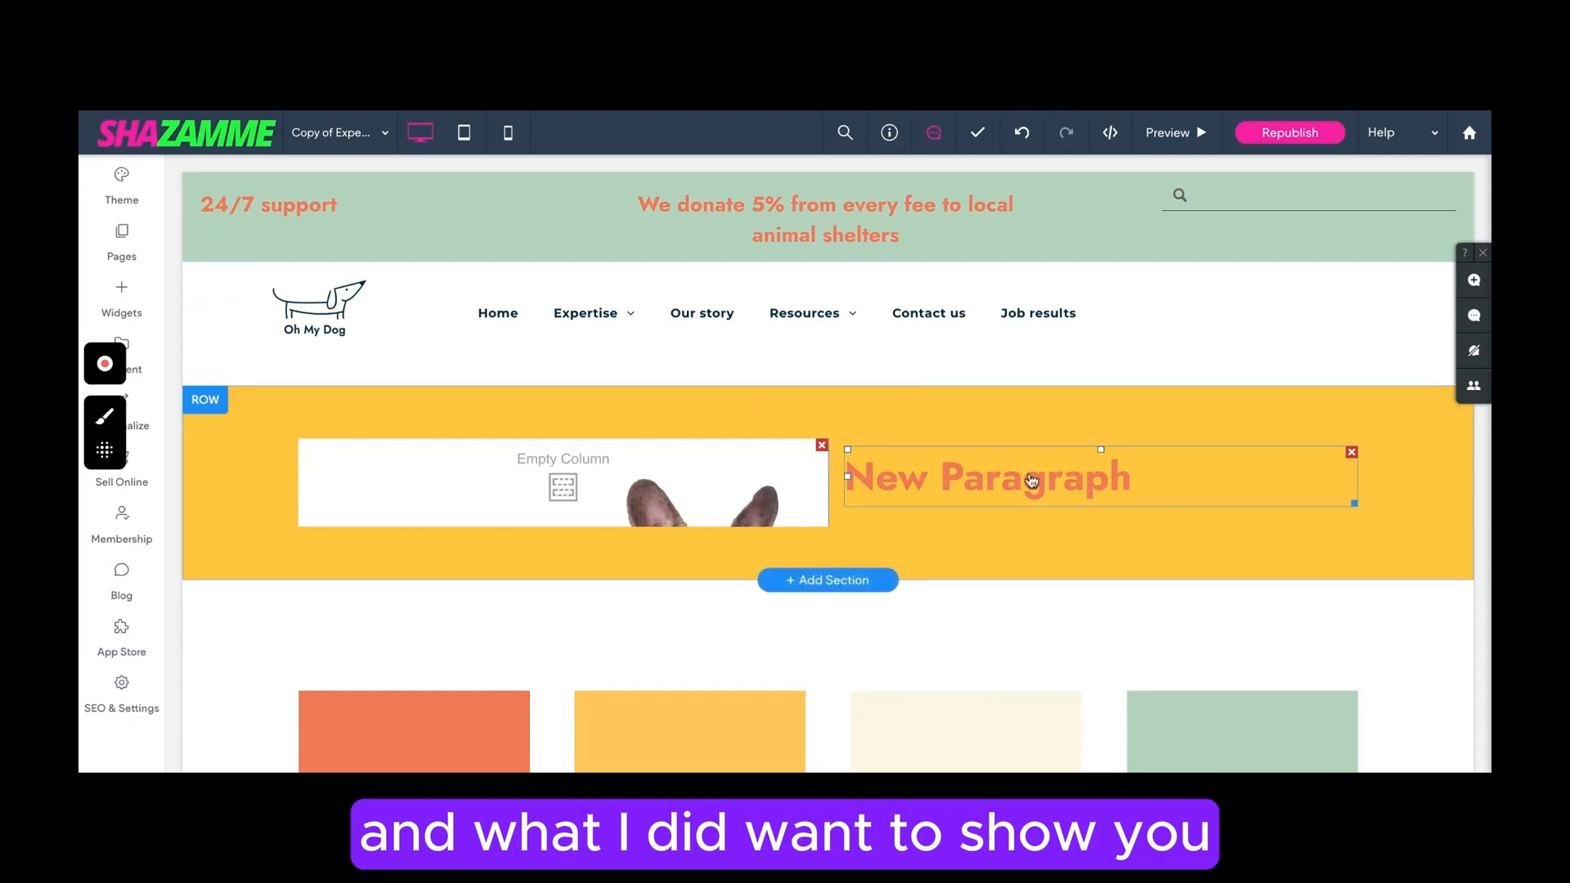
Add blank lines below the New Paragraph heading so the row grows tall enough for the dog background image.
{"action": "double_click", "coordinate": [1032, 481]}
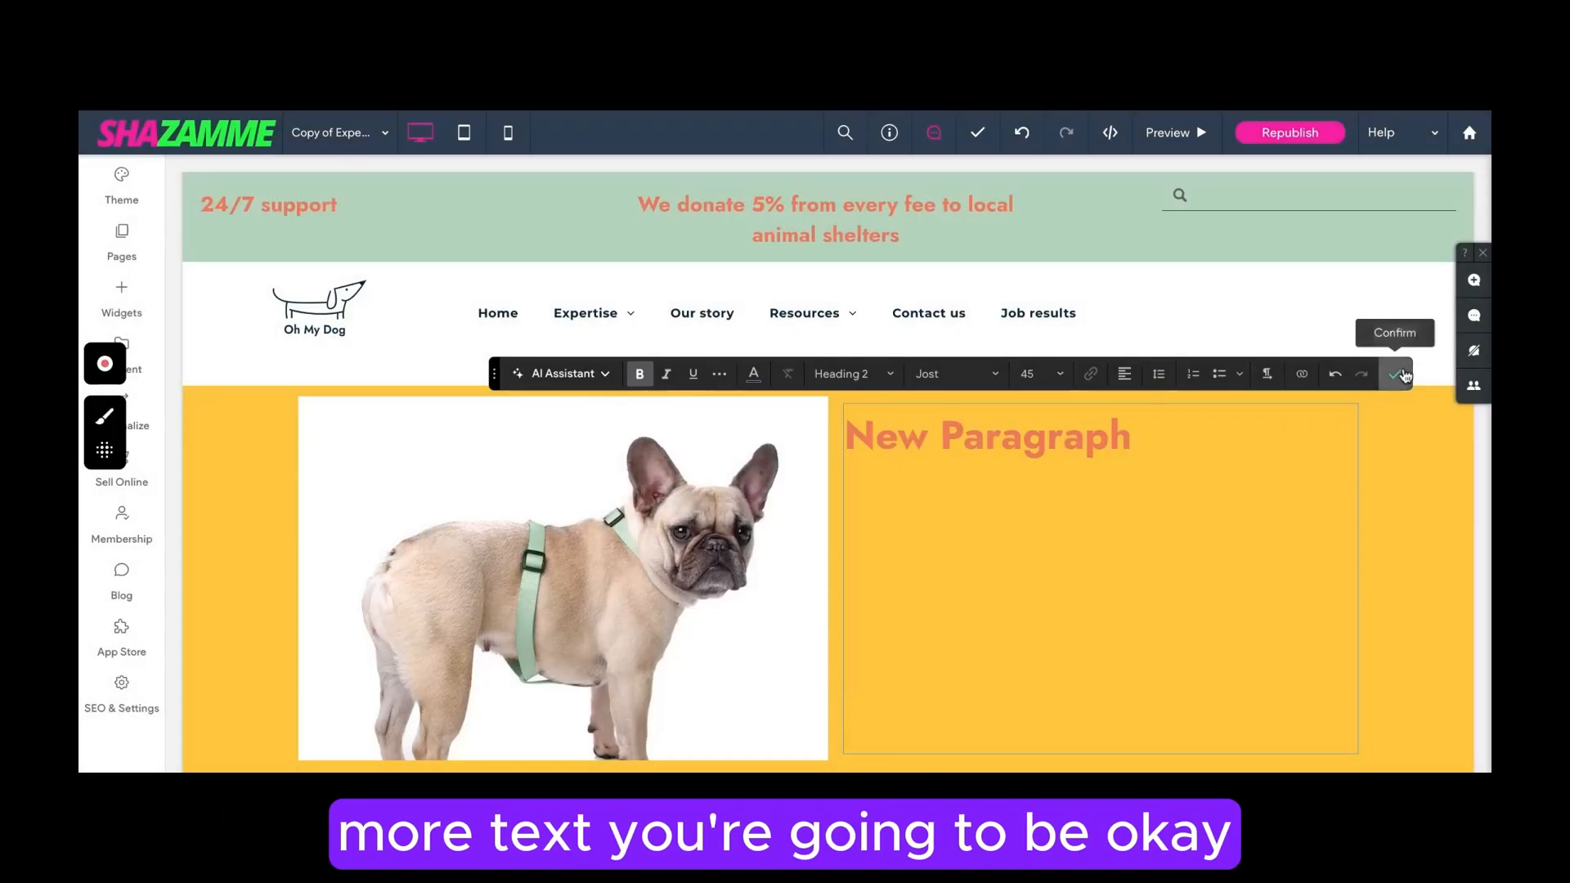
{"action": "left_click", "coordinate": [1395, 375]}
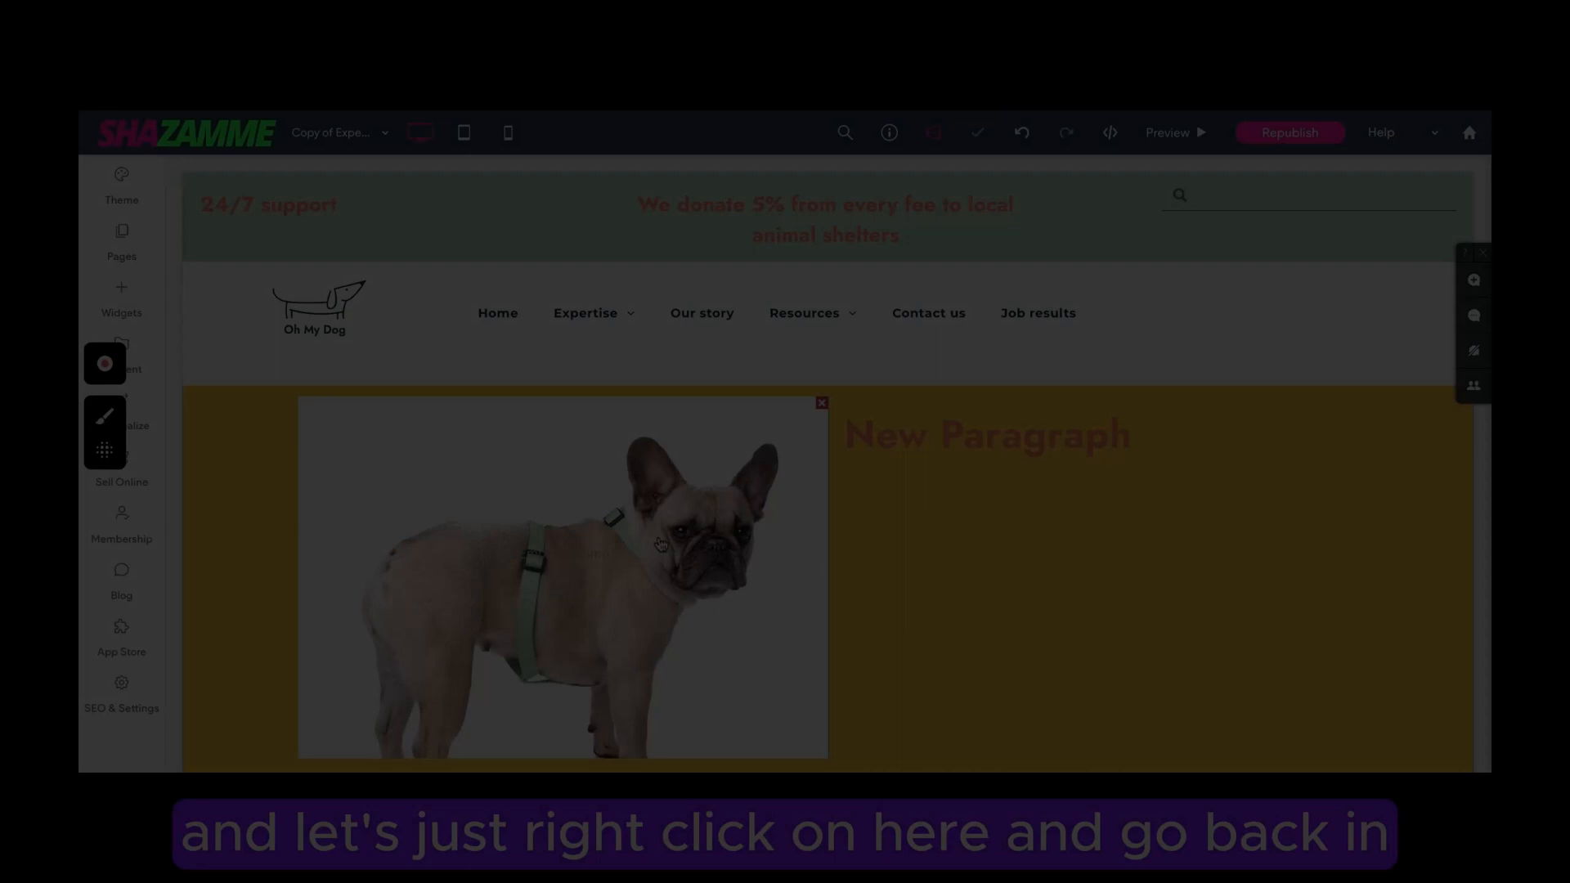
Delete the dog_mint_harness.jpg background image from the yellow row's first column.
{"action": "right_click", "coordinate": [661, 545]}
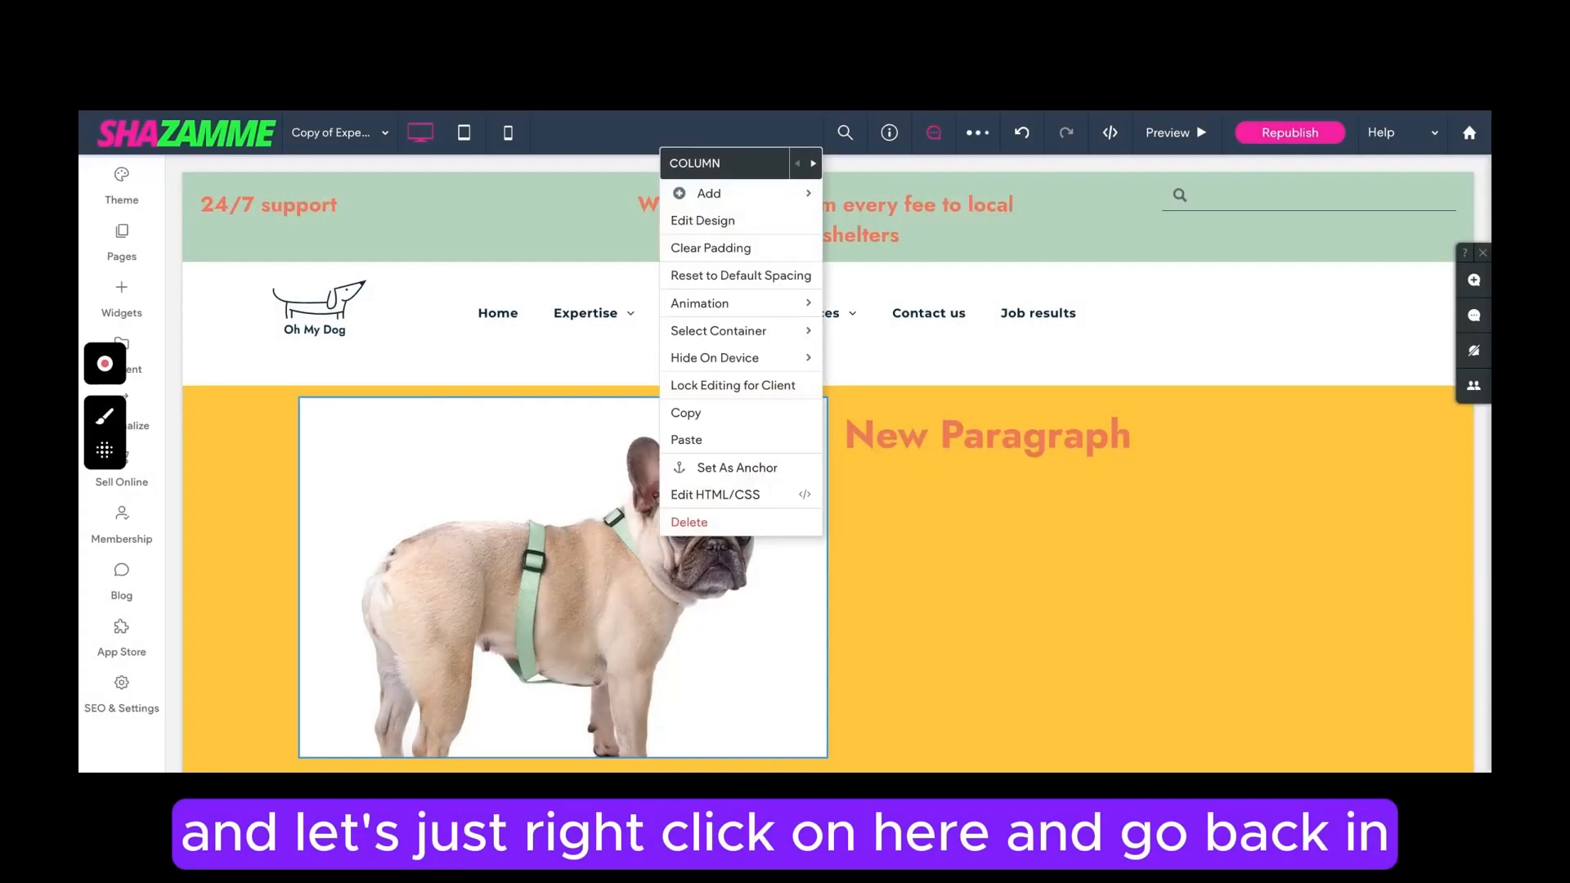
{"action": "left_click", "coordinate": [691, 220]}
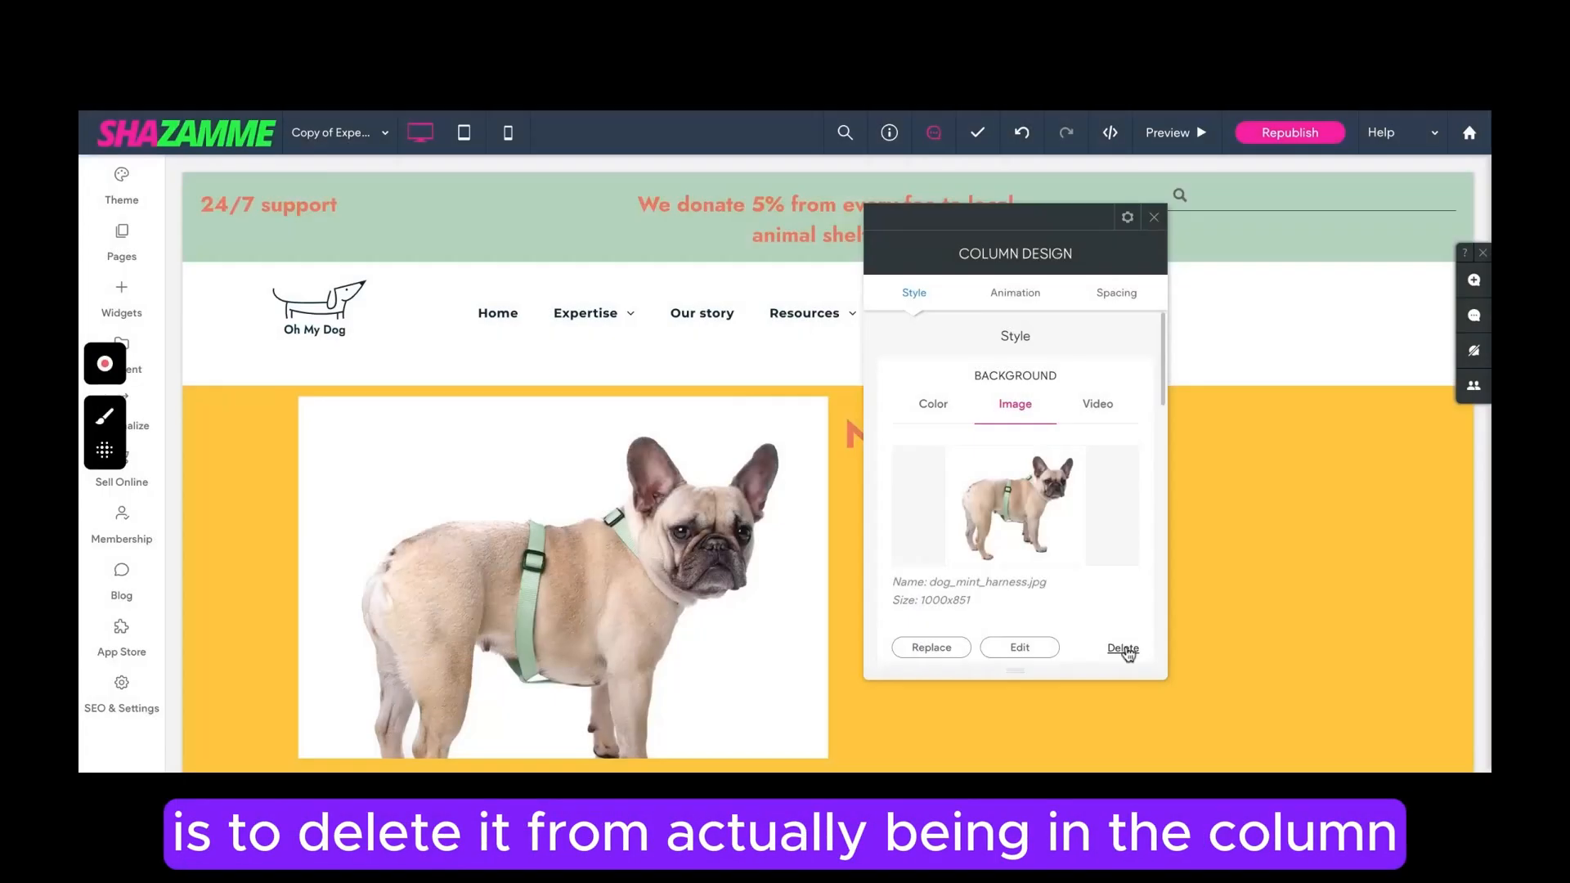
{"action": "left_click", "coordinate": [1123, 648]}
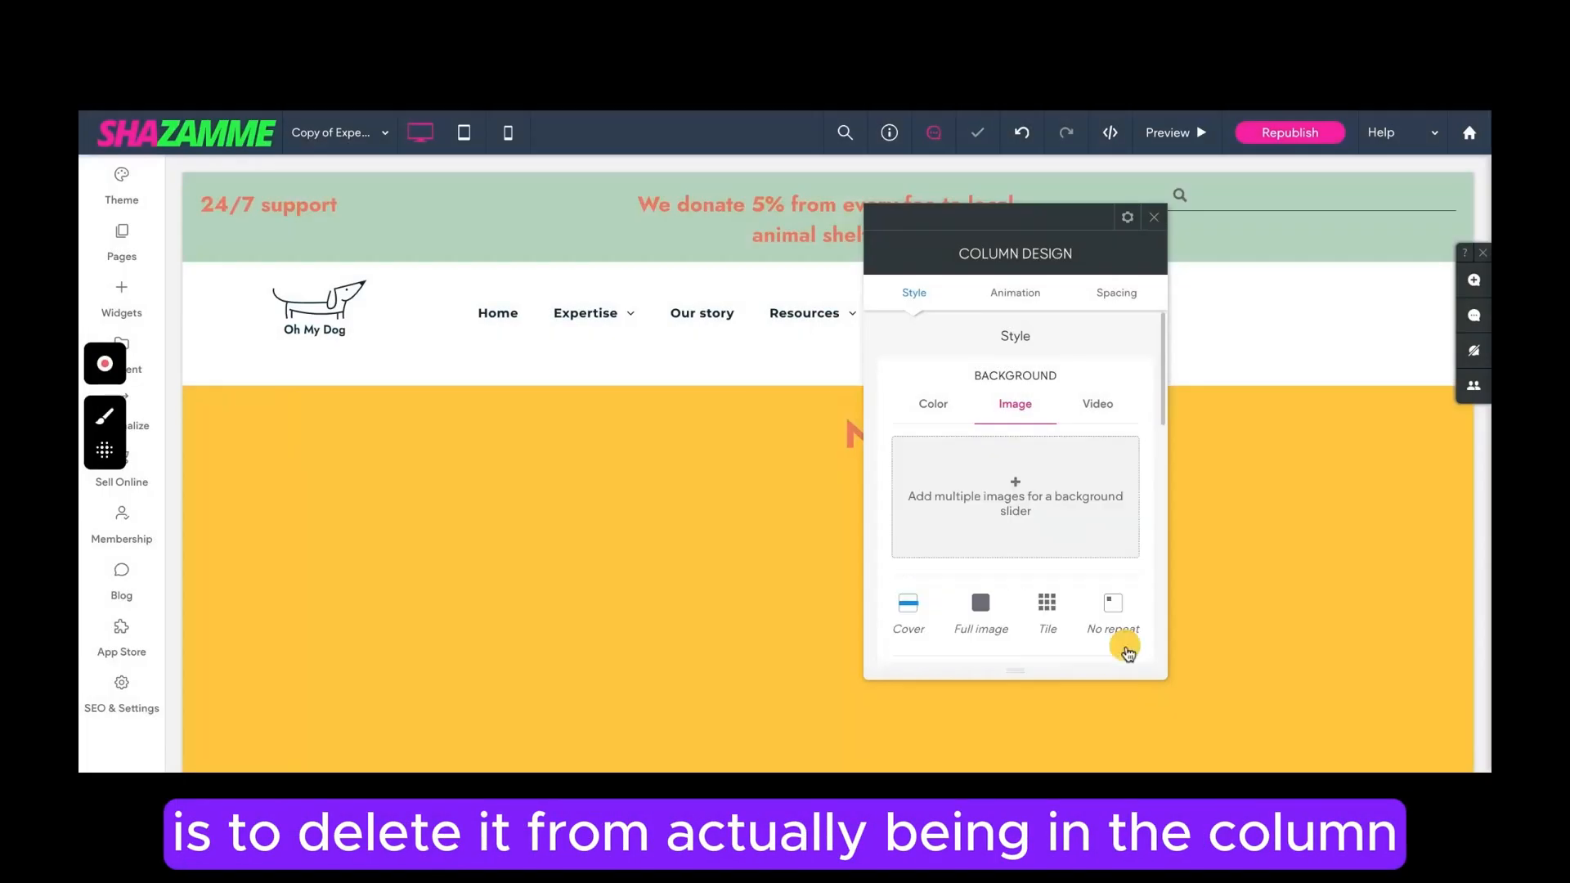
{"action": "left_click", "coordinate": [1154, 217]}
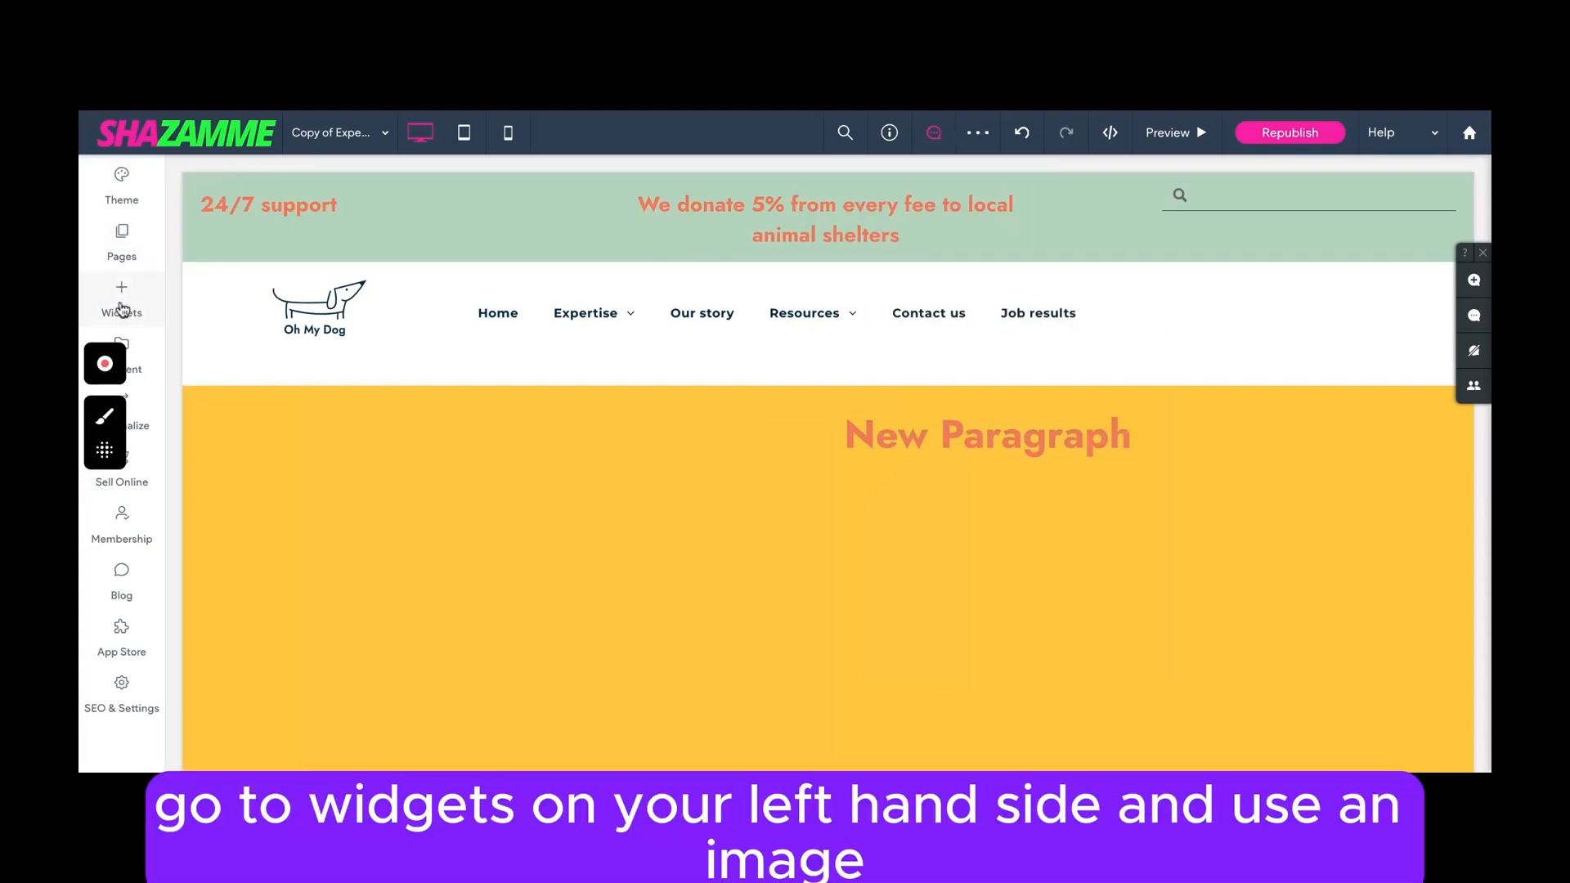
Add an Image widget to the yellow row's first column and fill it with dog_beige_harness.jpg, searching the site images for "dog".
{"action": "left_click", "coordinate": [121, 308]}
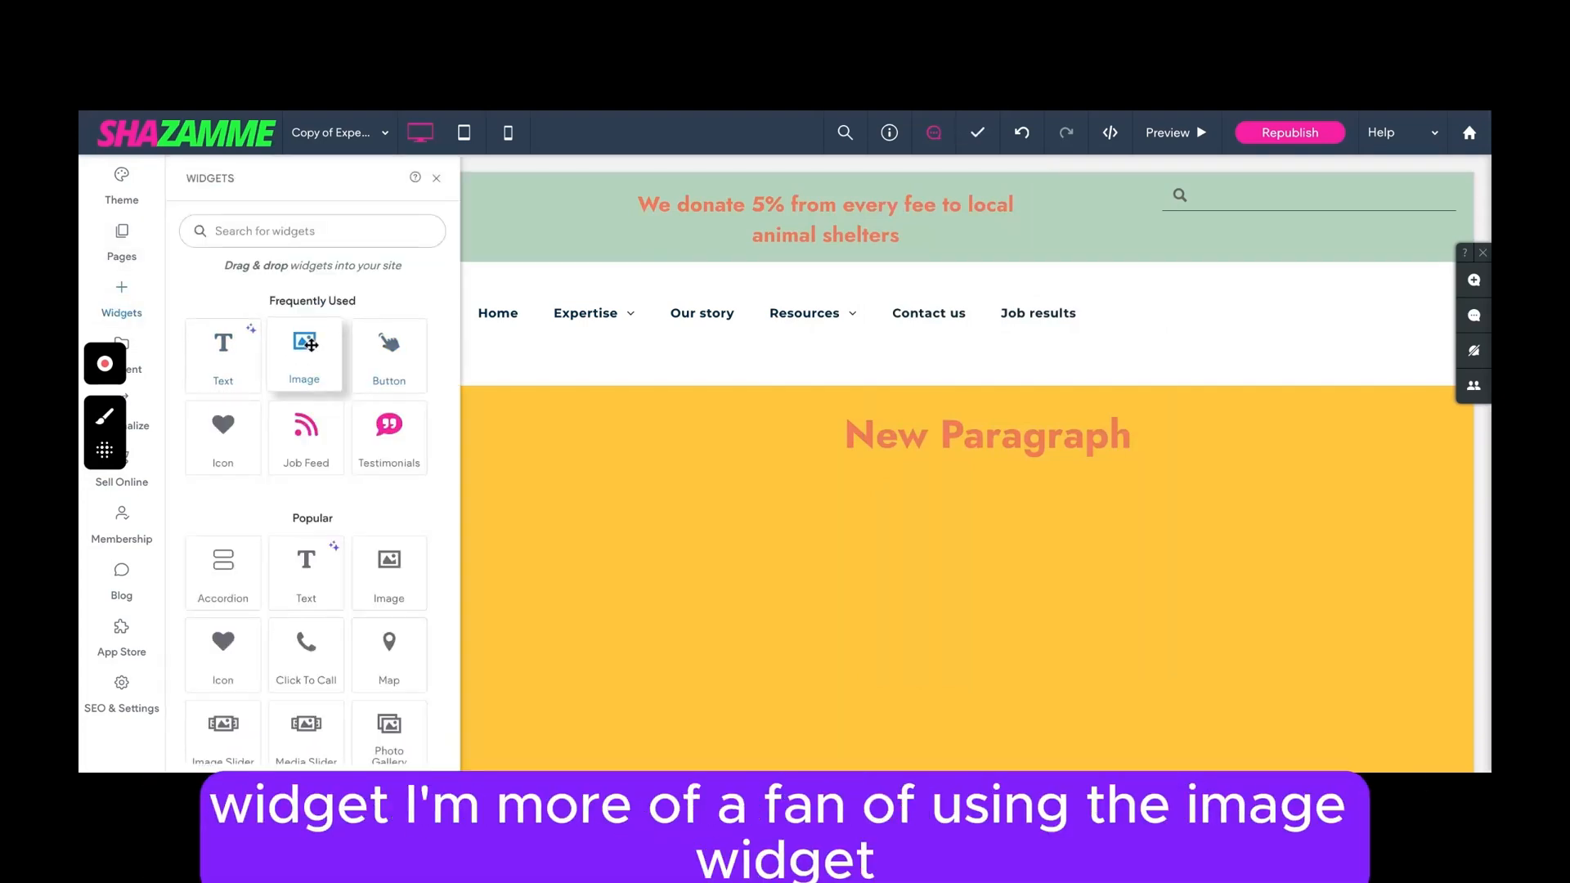
{"action": "left_click_drag", "start_coordinate": [310, 345], "coordinate": [351, 375]}
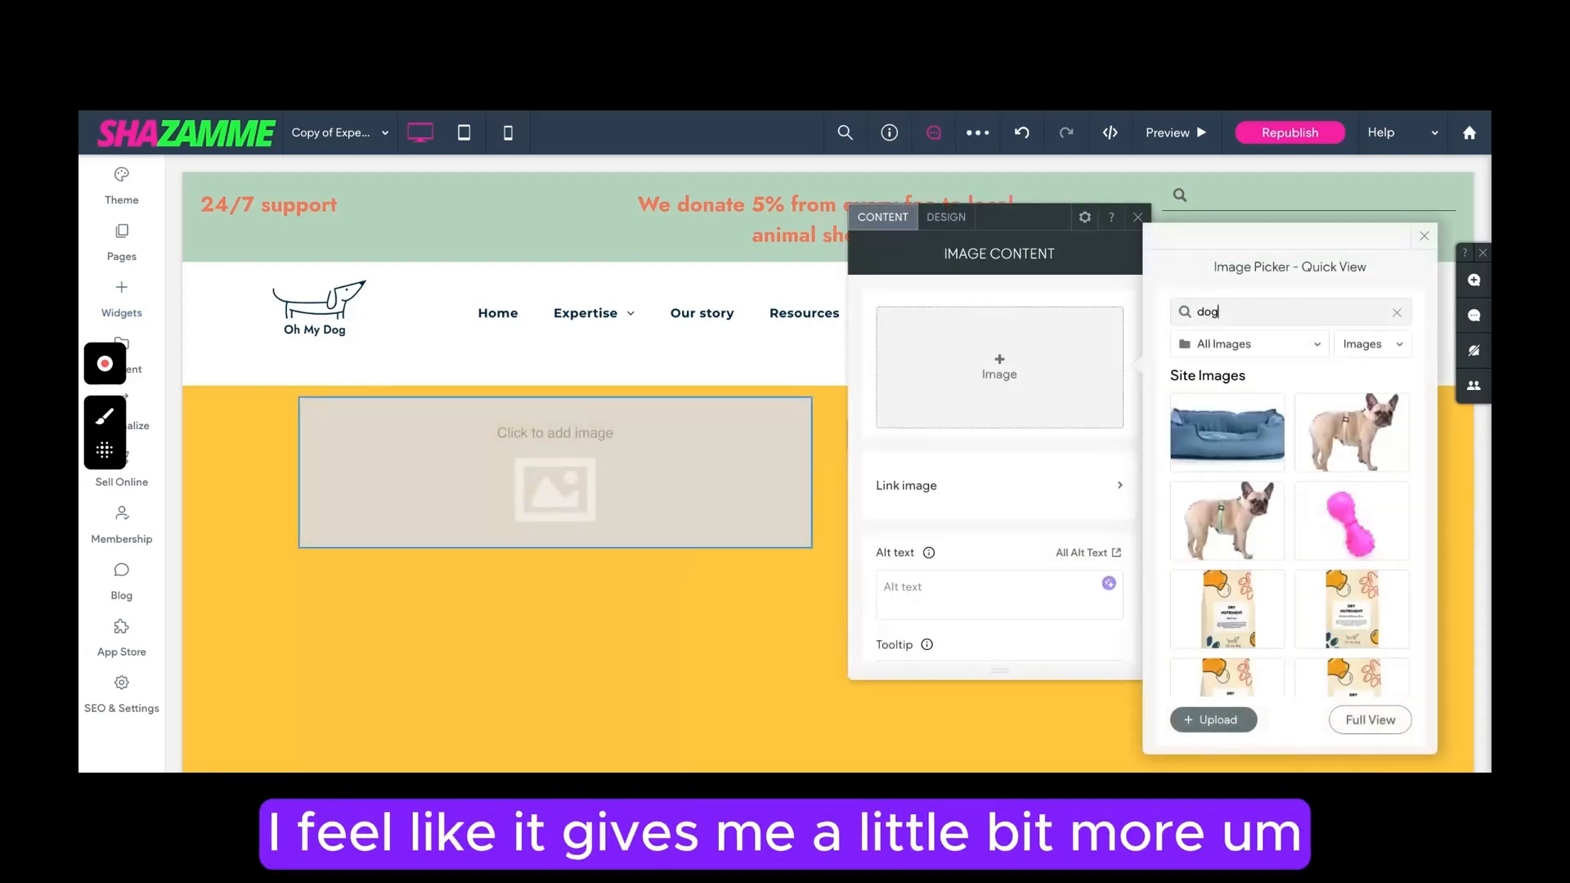
{"action": "left_click", "coordinate": [1309, 405]}
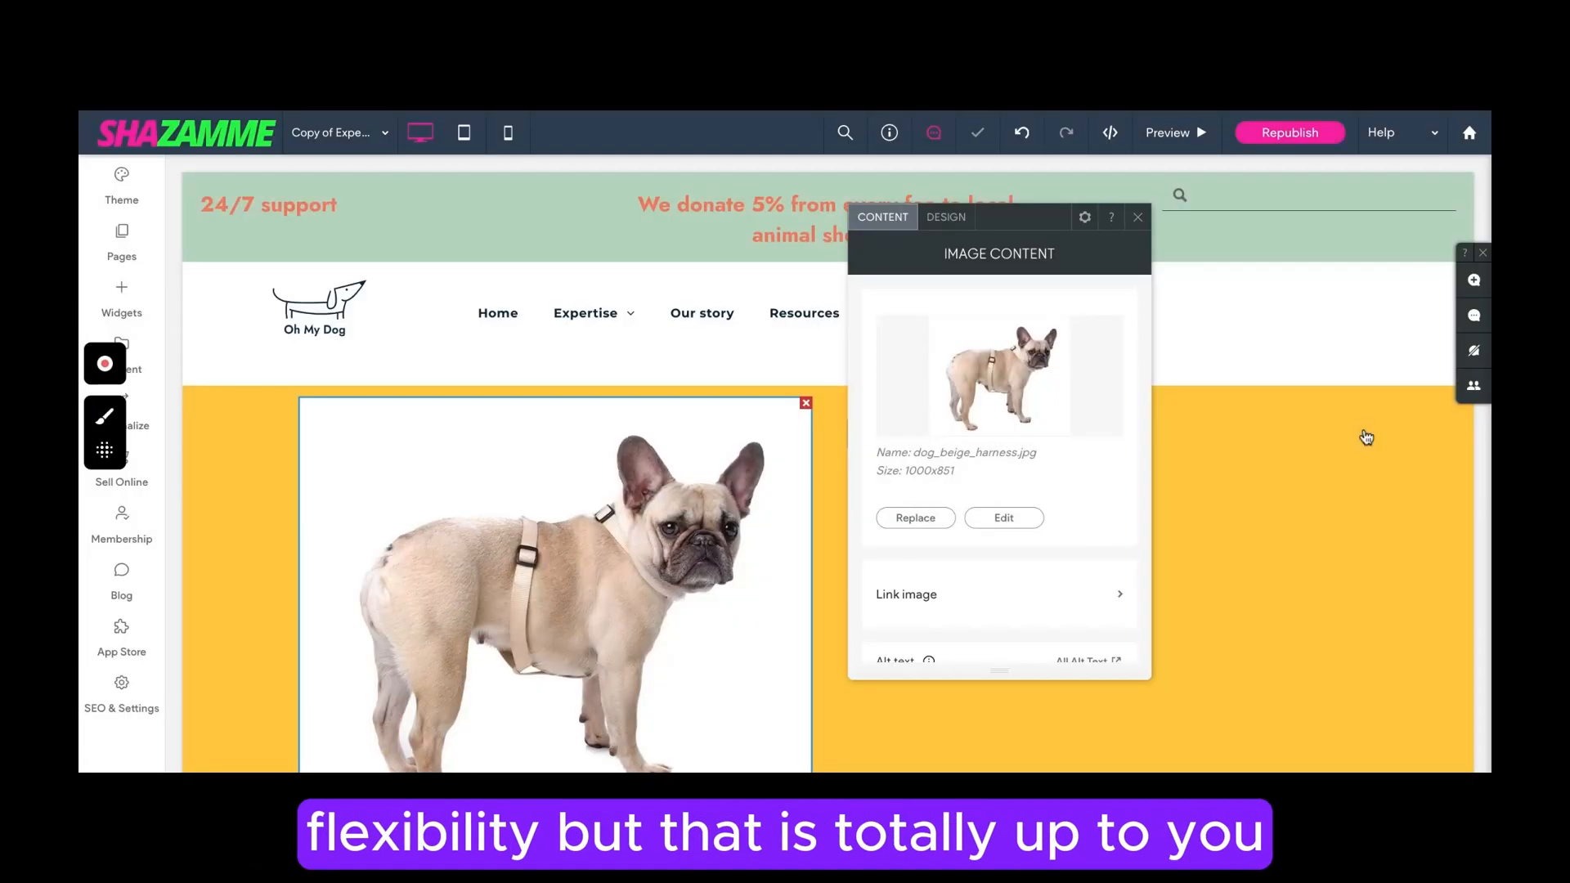
{"action": "scroll", "coordinate": [712, 596], "scroll_direction": "down", "scroll_amount": 2}
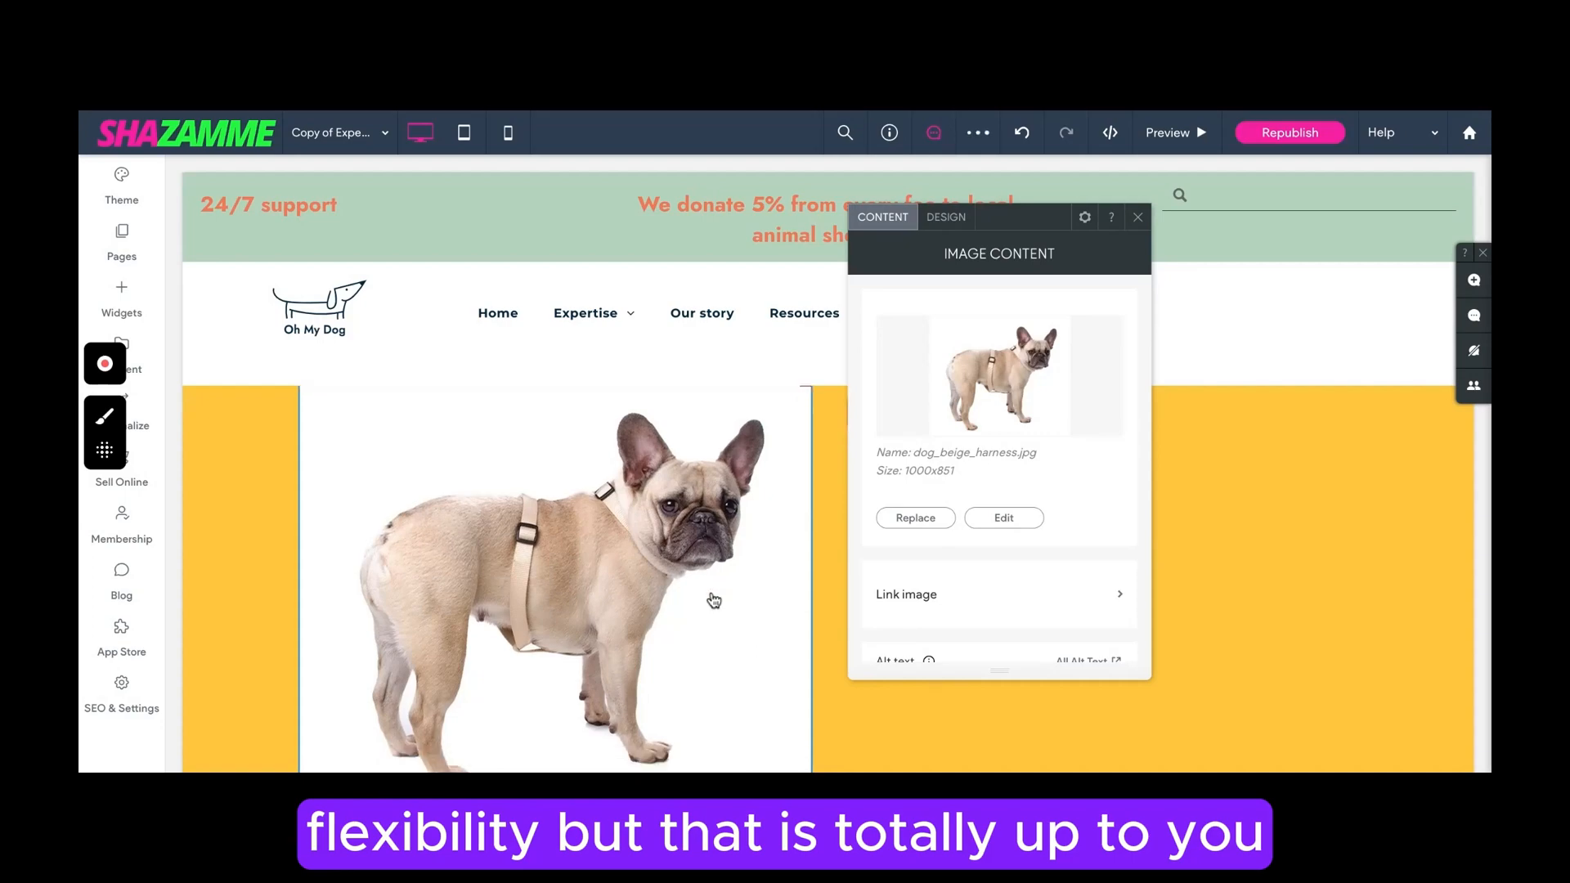
{"action": "scroll", "coordinate": [714, 601], "scroll_direction": "up", "scroll_amount": 2}
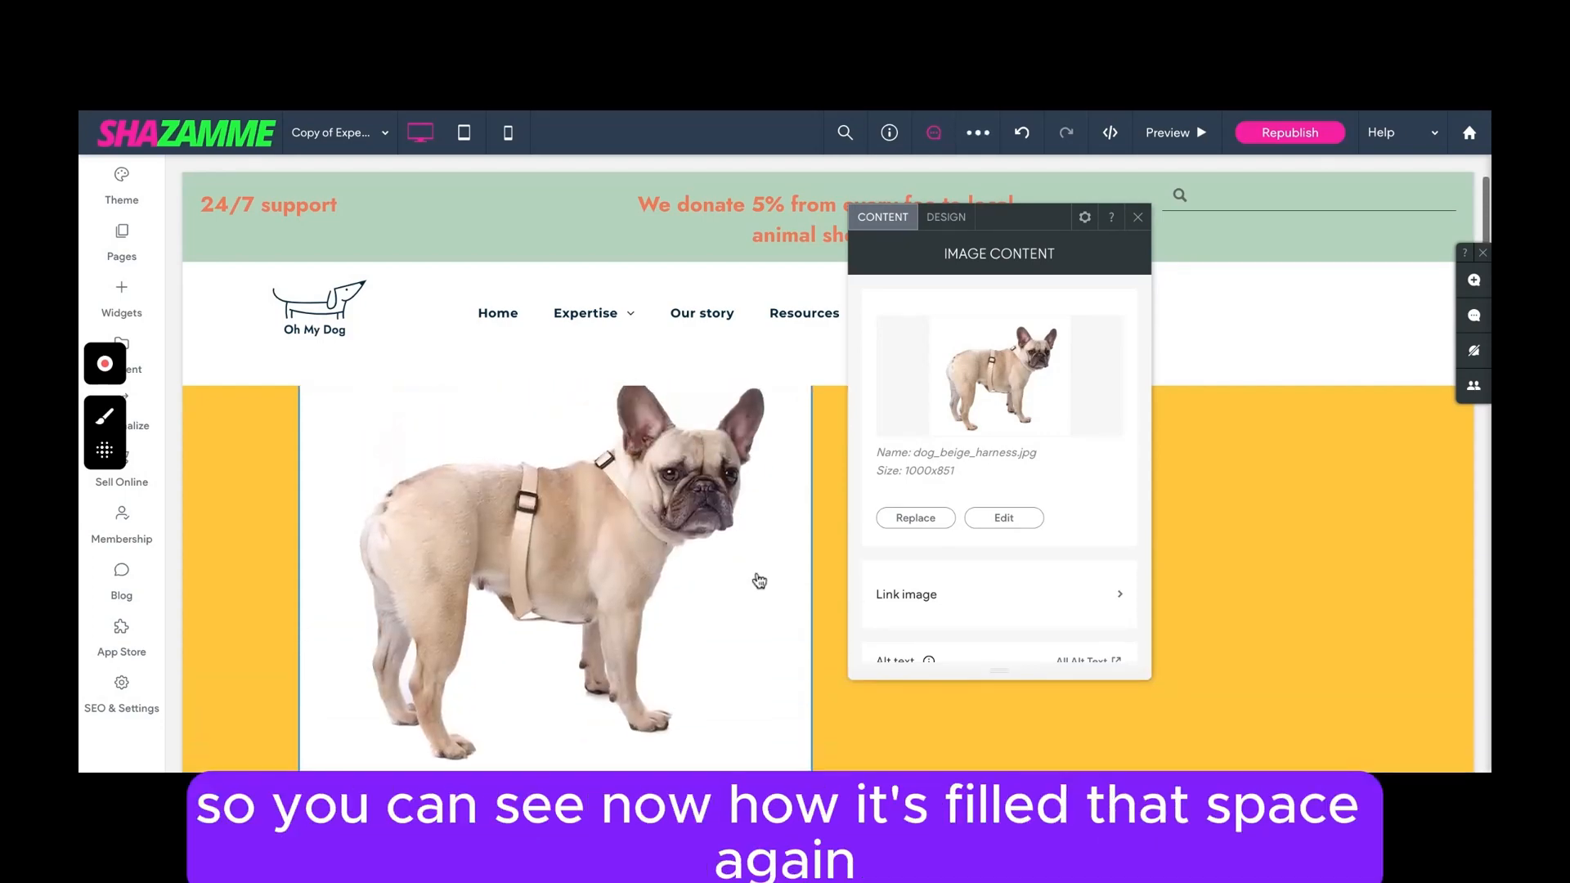
Enter "dog" as the alt text of the beige harness dog image.
{"action": "scroll", "coordinate": [998, 530], "scroll_direction": "down", "scroll_amount": 3}
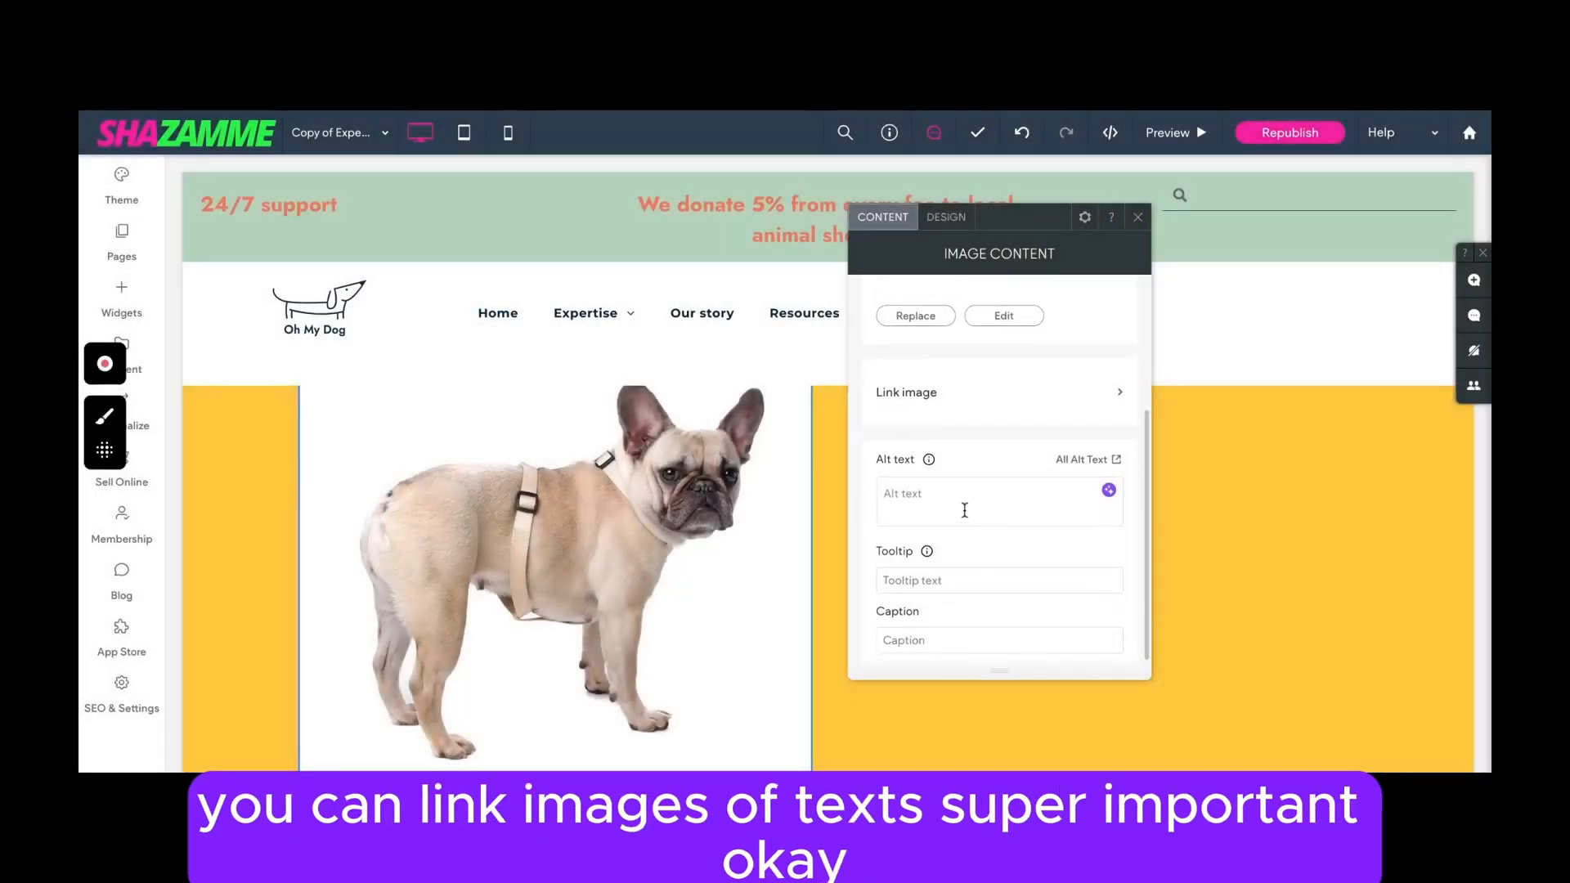
{"action": "left_click", "coordinate": [965, 510]}
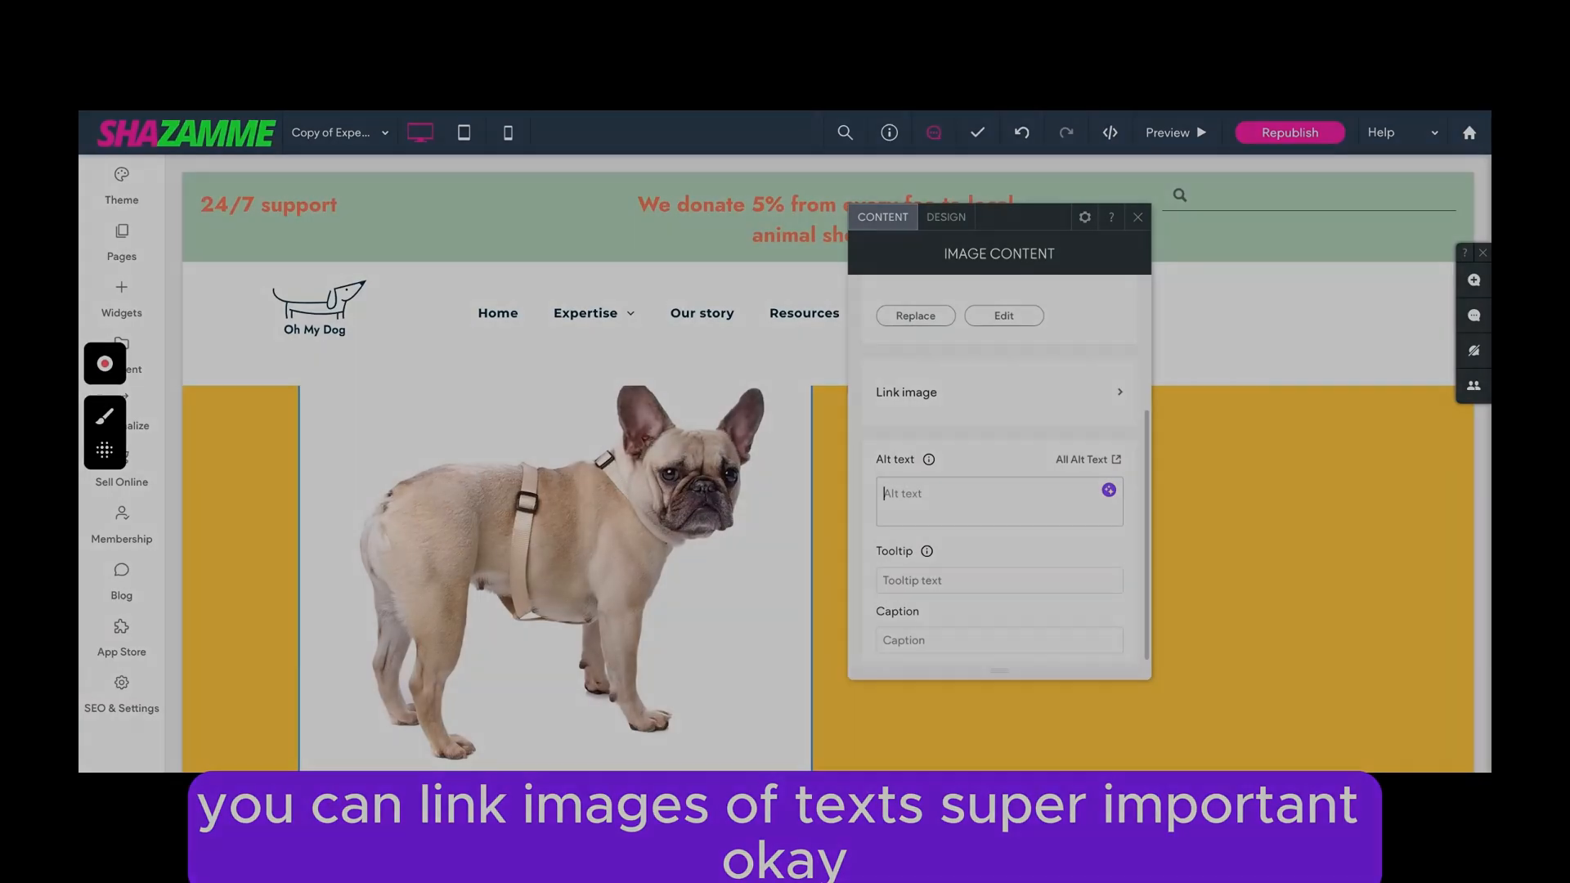
{"action": "type", "text": "dog"}
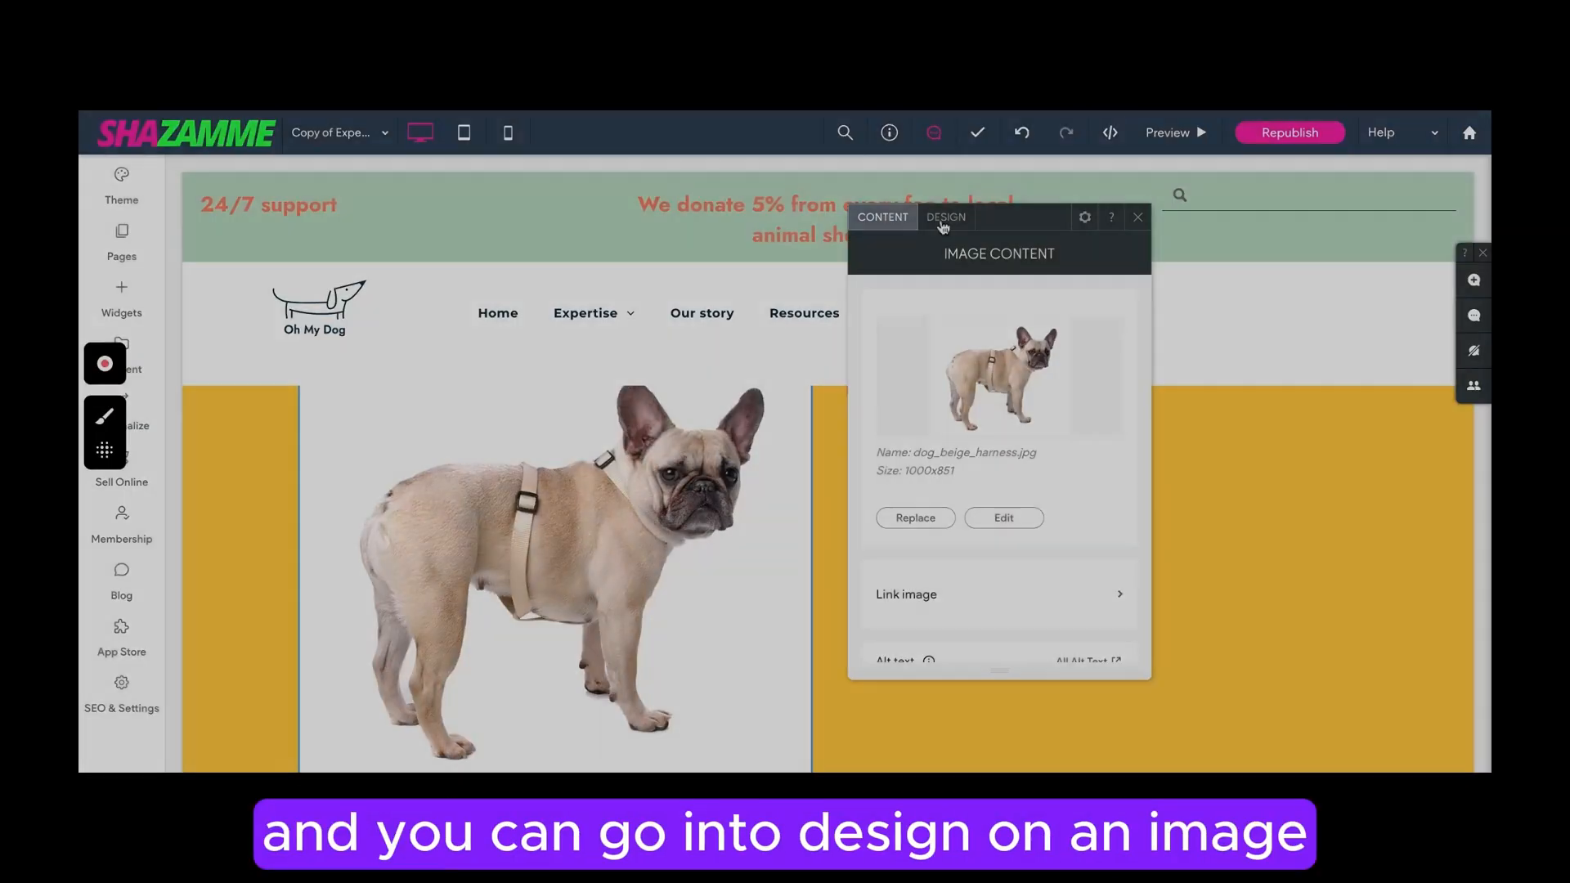
Set the dog image's width to 583 px and round its corners with a 130 px corner radius.
{"action": "left_click", "coordinate": [947, 217]}
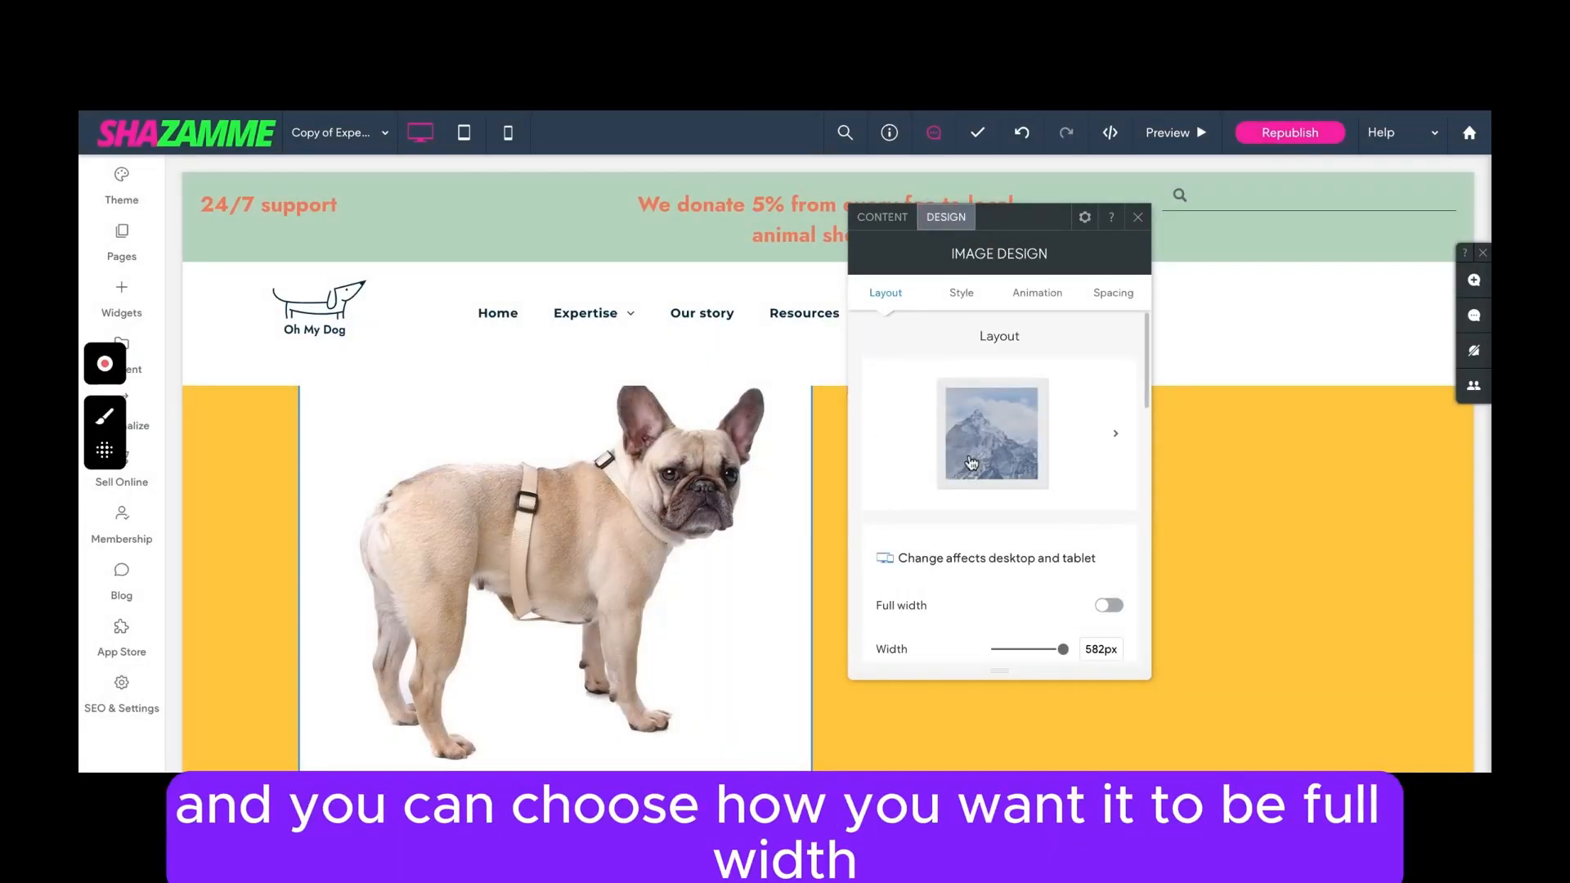
{"action": "scroll", "coordinate": [969, 450], "scroll_direction": "down", "scroll_amount": 2}
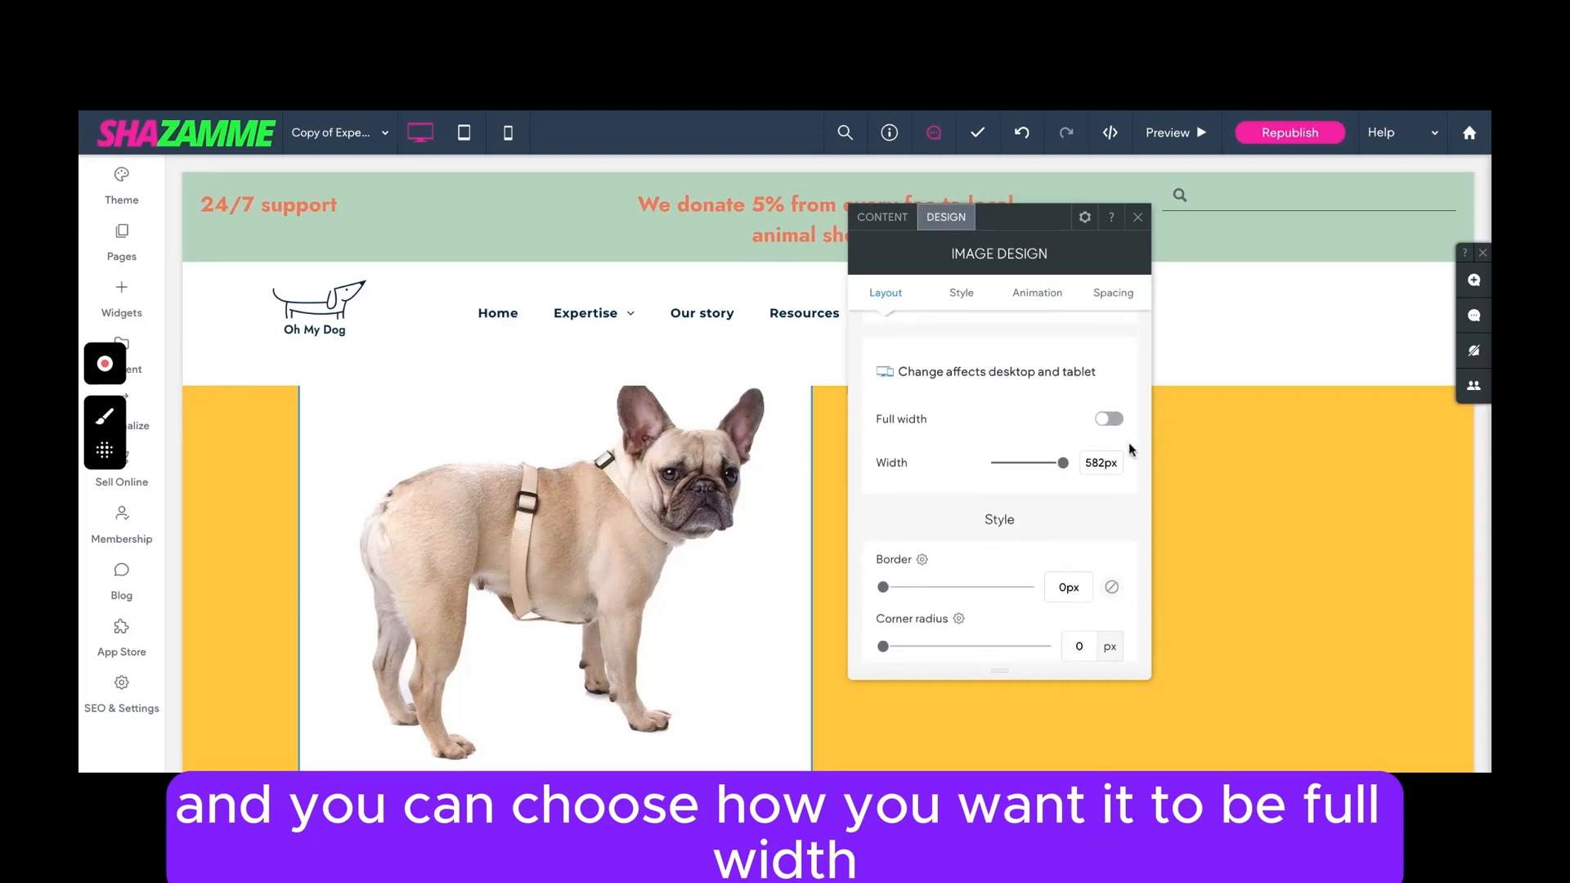
{"action": "mouse_move", "coordinate": [1063, 470]}
{"action": "left_mouse_down"}
{"action": "mouse_move", "coordinate": [1022, 464]}
{"action": "mouse_move", "coordinate": [1071, 468]}
{"action": "left_mouse_up"}
{"action": "scroll", "coordinate": [1014, 537], "scroll_direction": "down", "scroll_amount": 2}
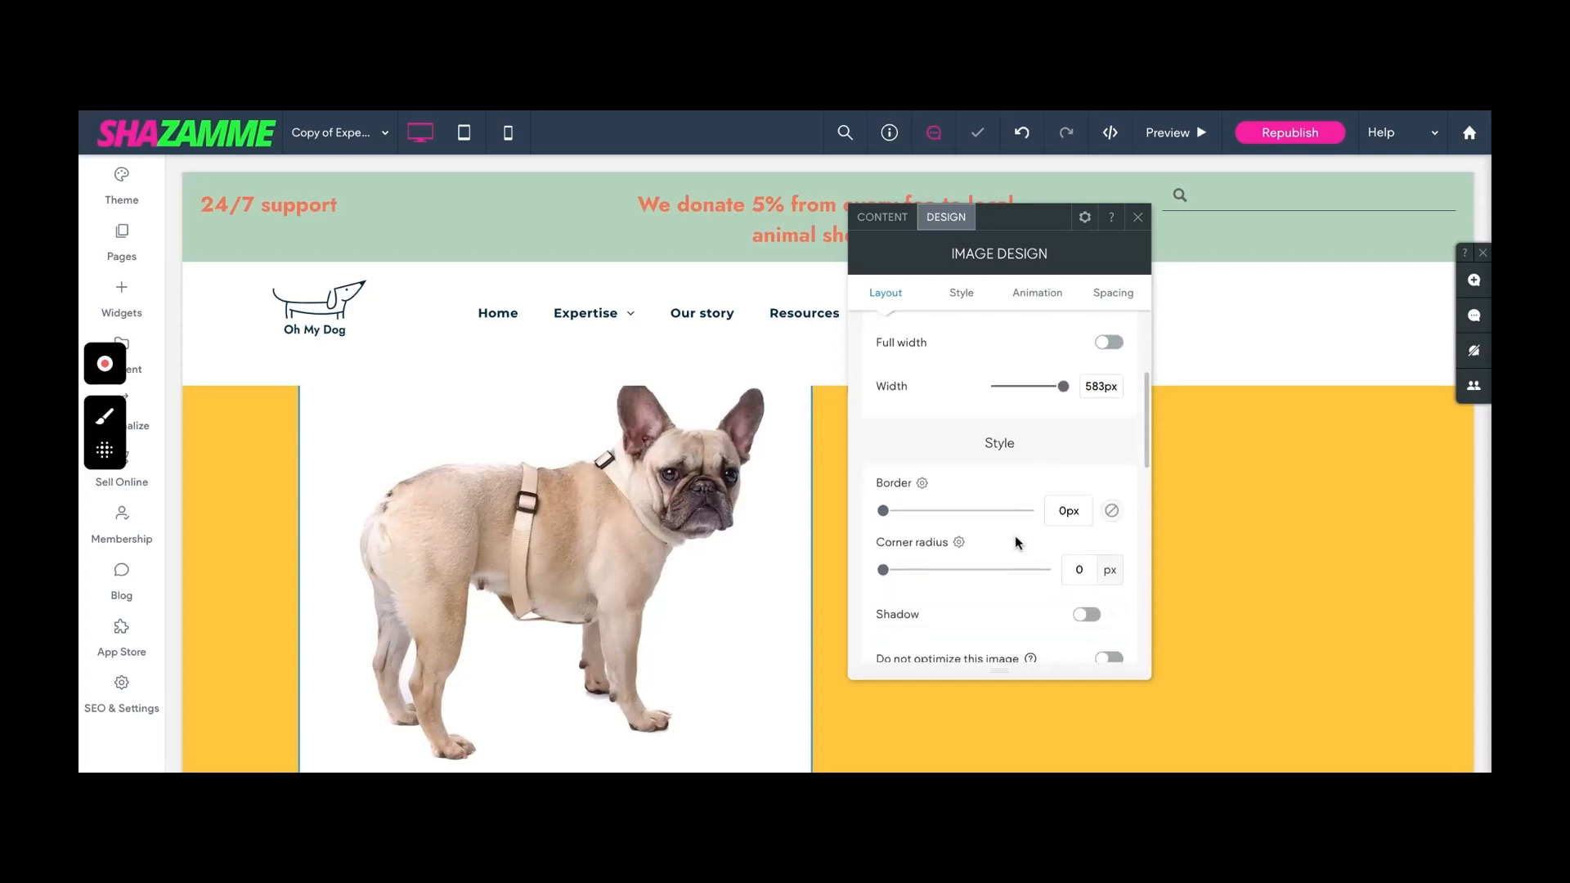
{"action": "left_click_drag", "start_coordinate": [889, 496], "coordinate": [906, 501]}
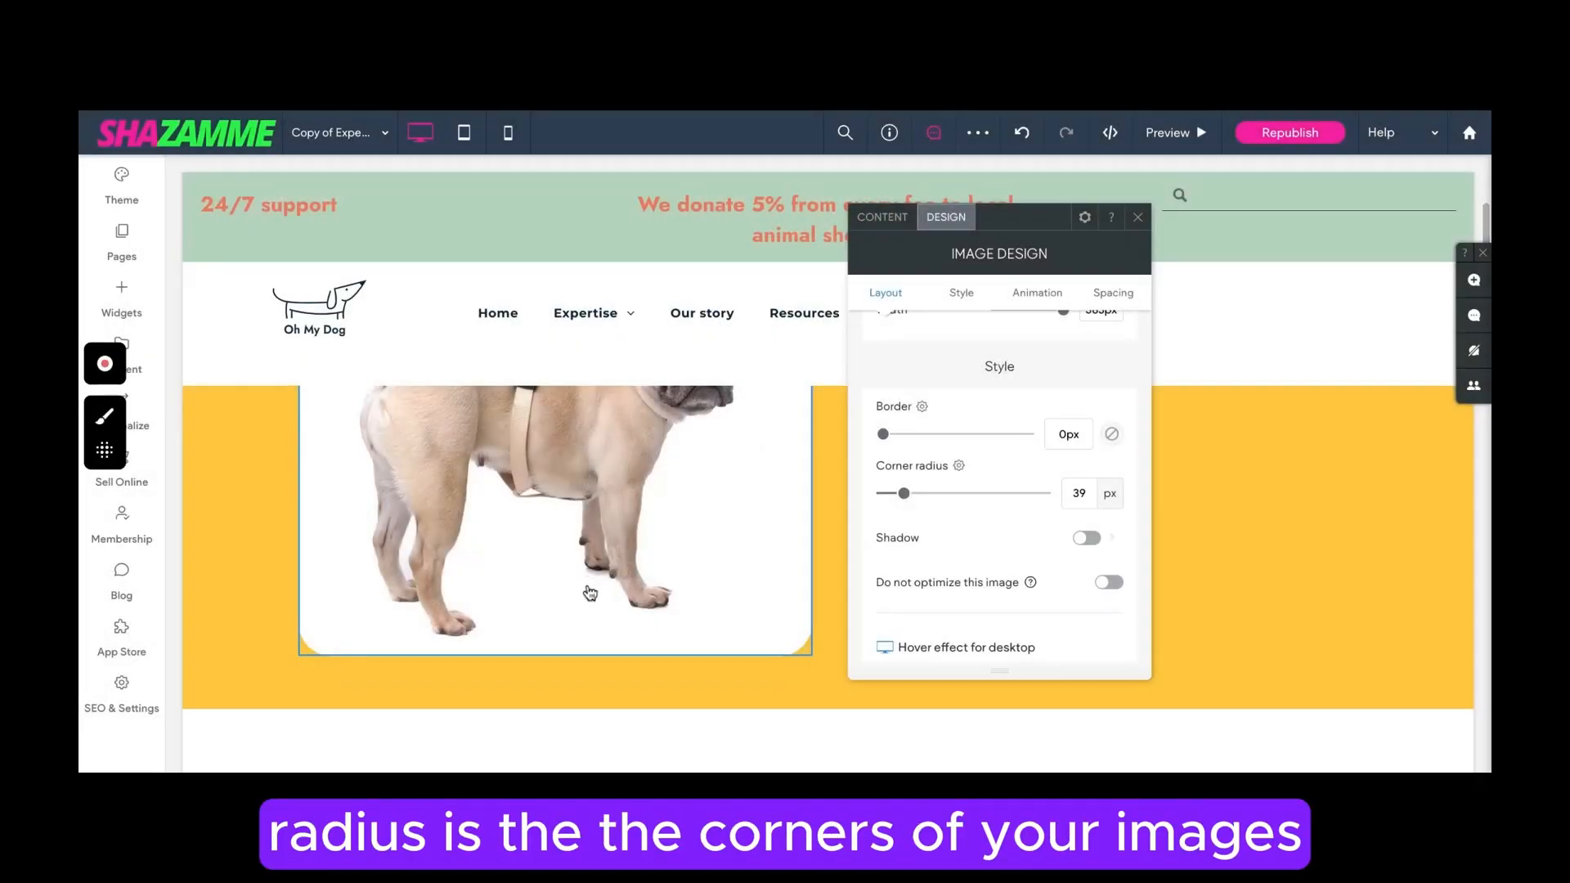
{"action": "left_click_drag", "start_coordinate": [908, 501], "coordinate": [974, 495]}
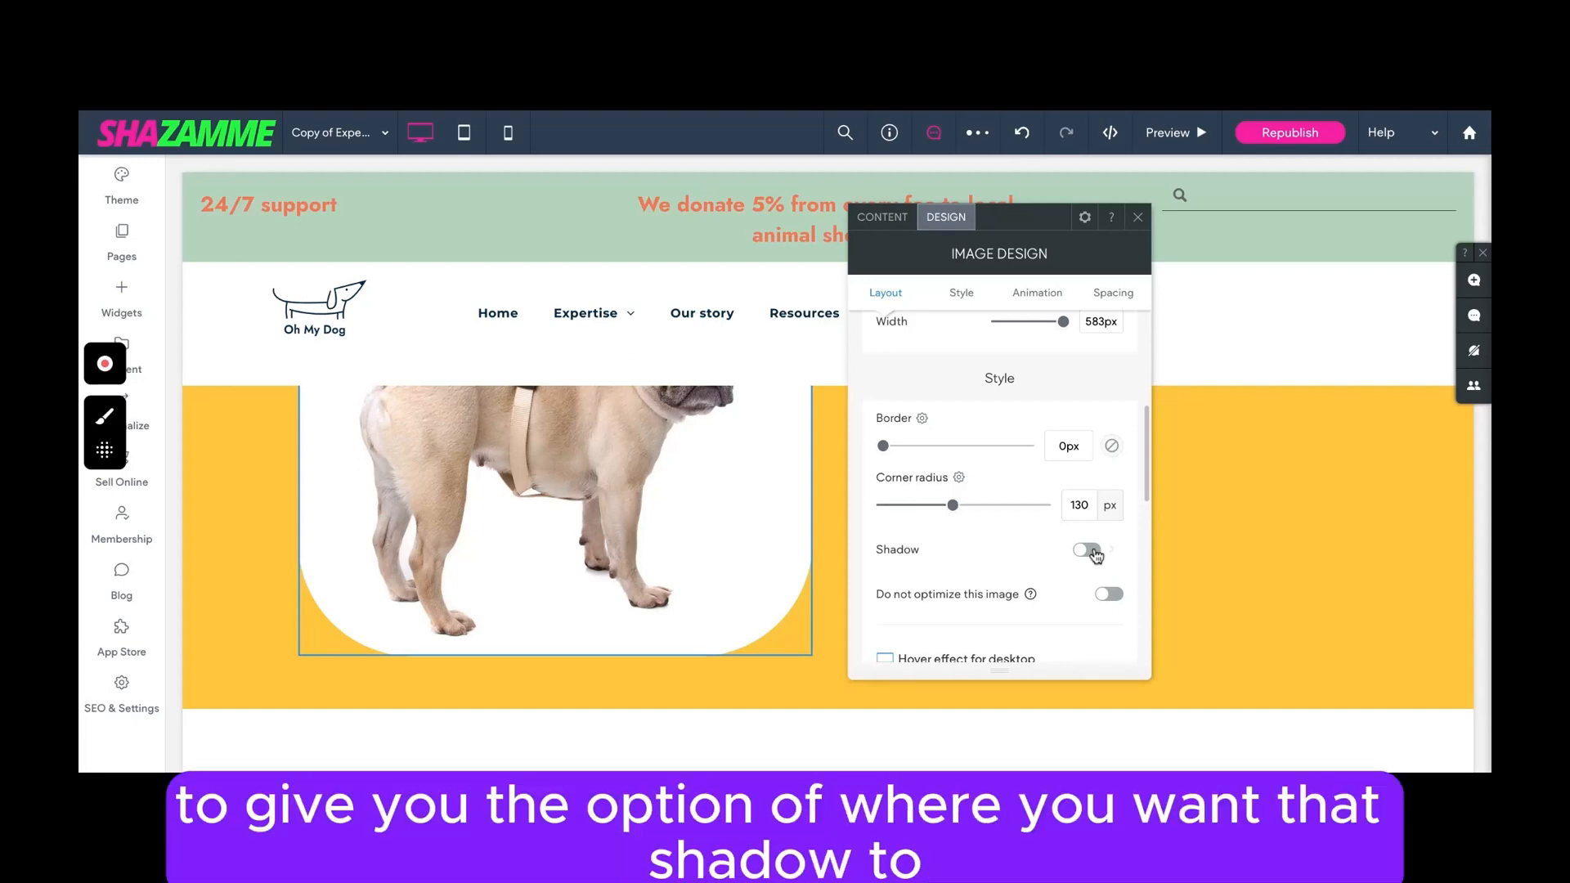
Turn on the dog image's shadow, position it toward the lower right, and colour it with the saved slate blue.
{"action": "left_click", "coordinate": [1094, 552]}
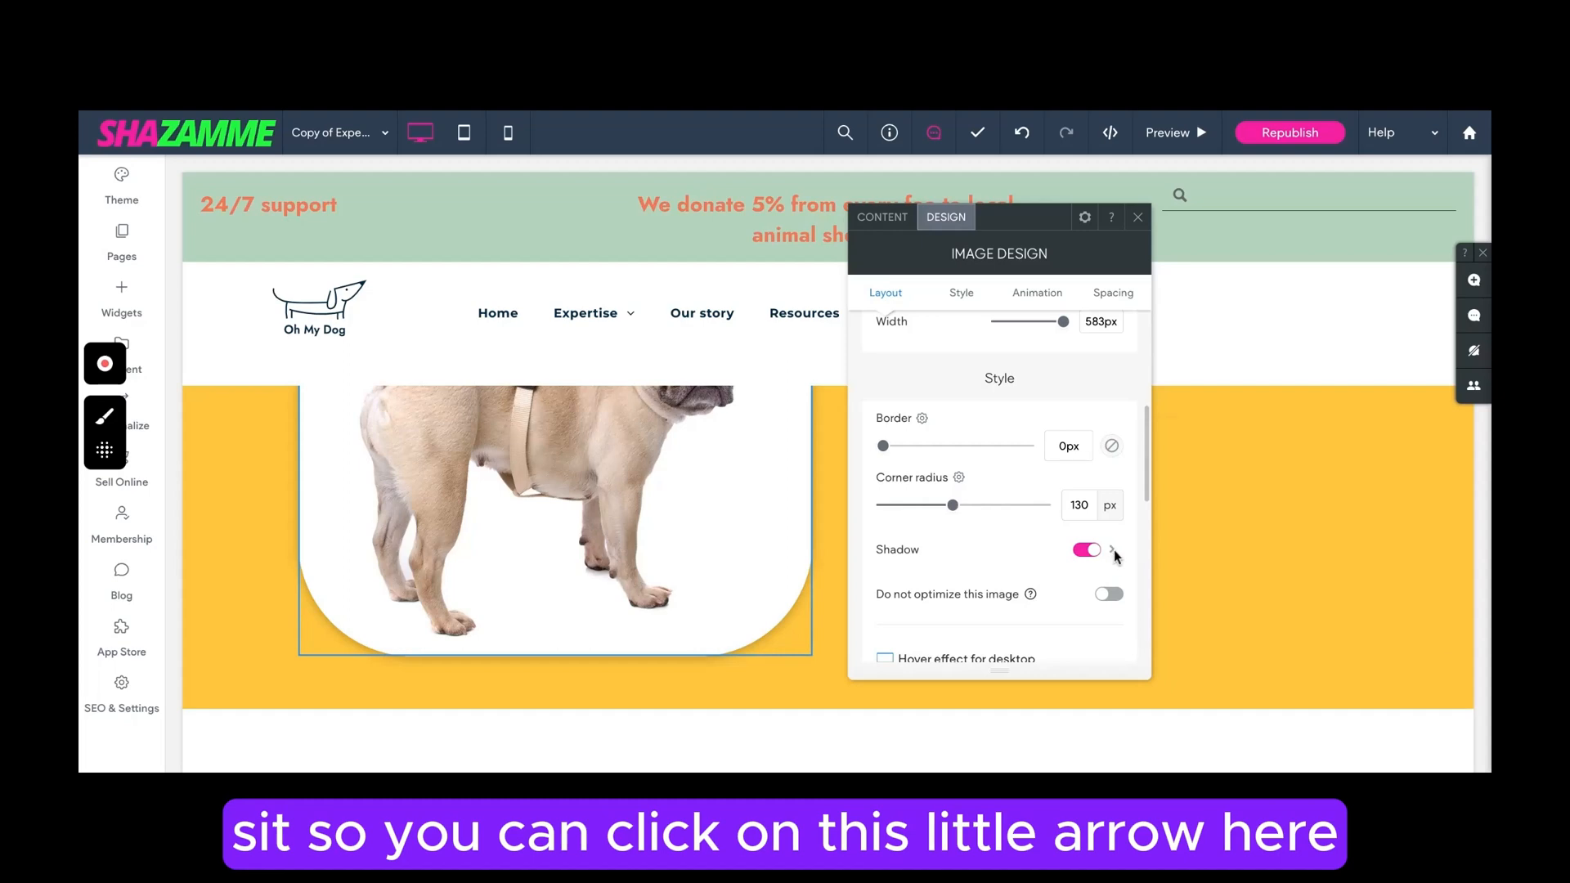
{"action": "left_click", "coordinate": [1113, 551]}
{"action": "left_click", "coordinate": [1413, 618]}
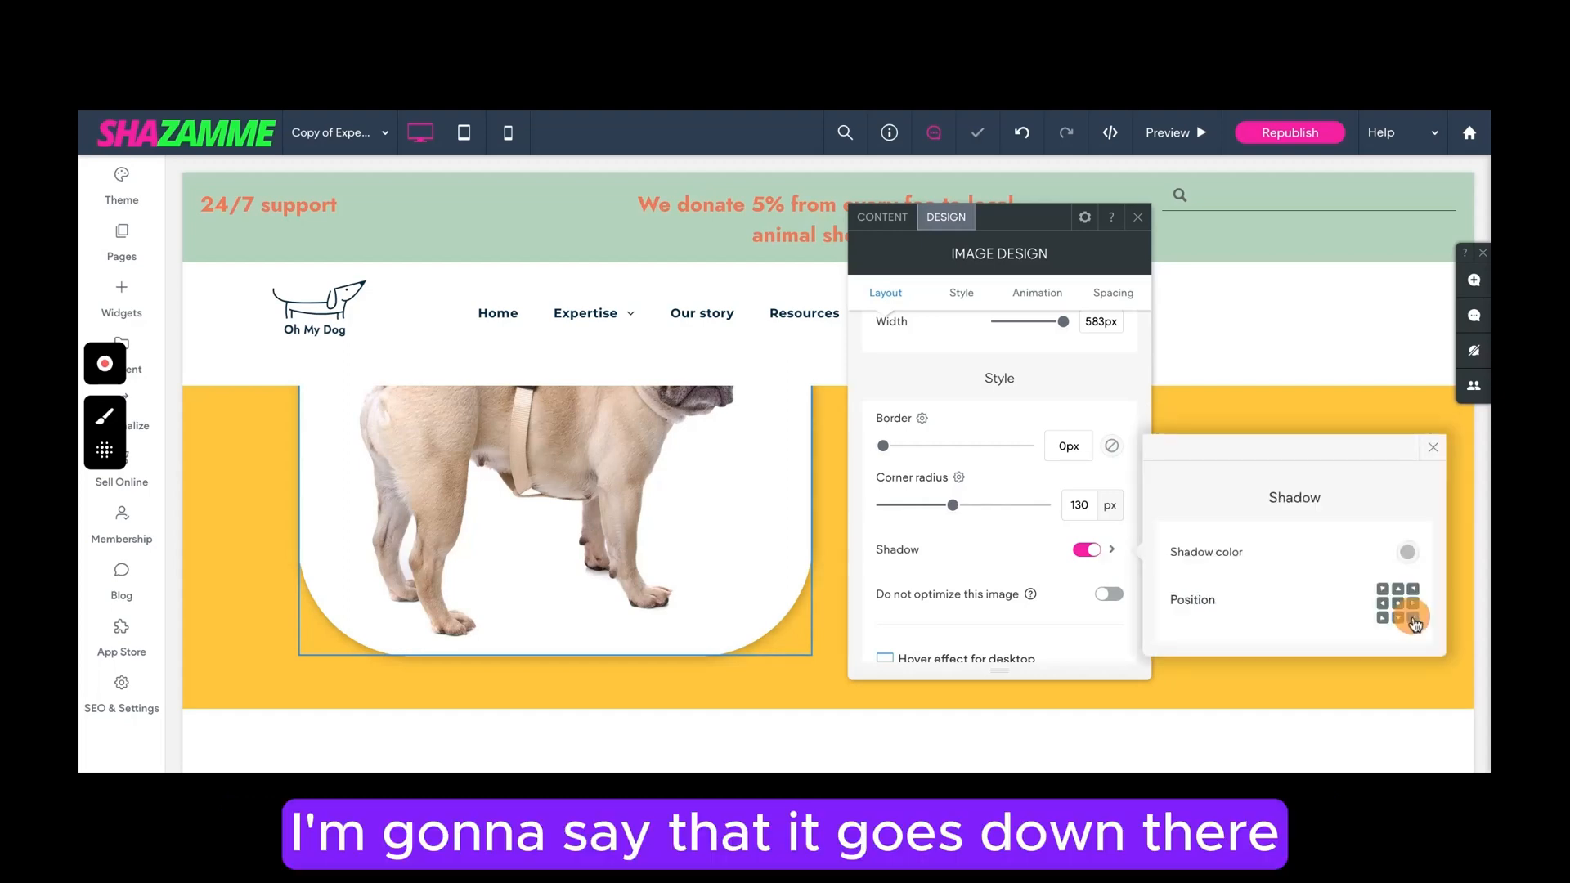
{"action": "left_click", "coordinate": [1408, 553]}
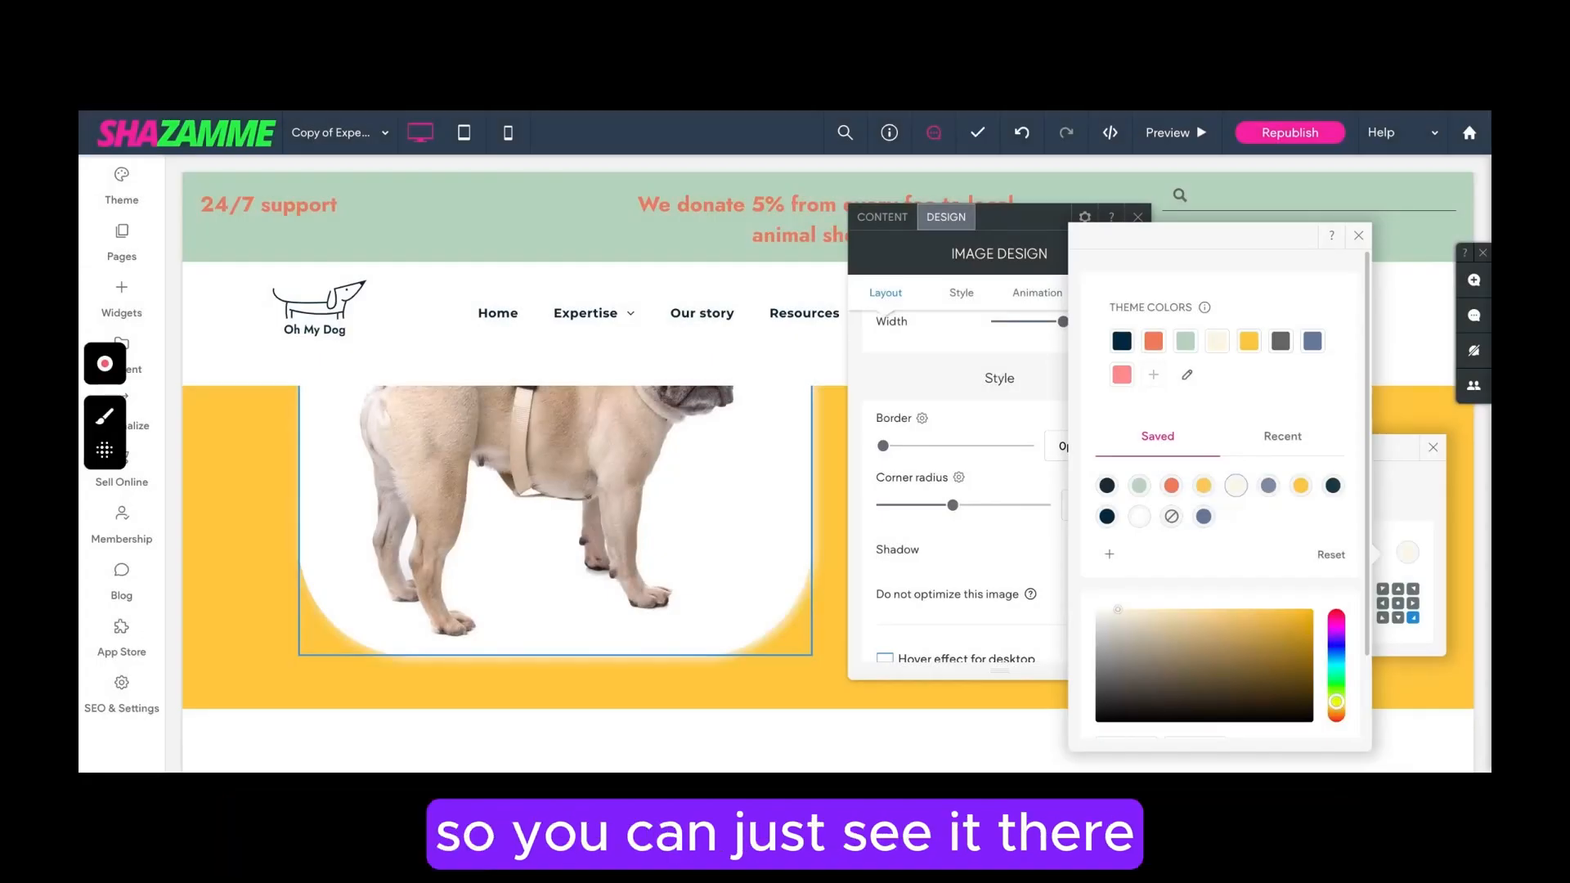
{"action": "left_click", "coordinate": [1203, 516]}
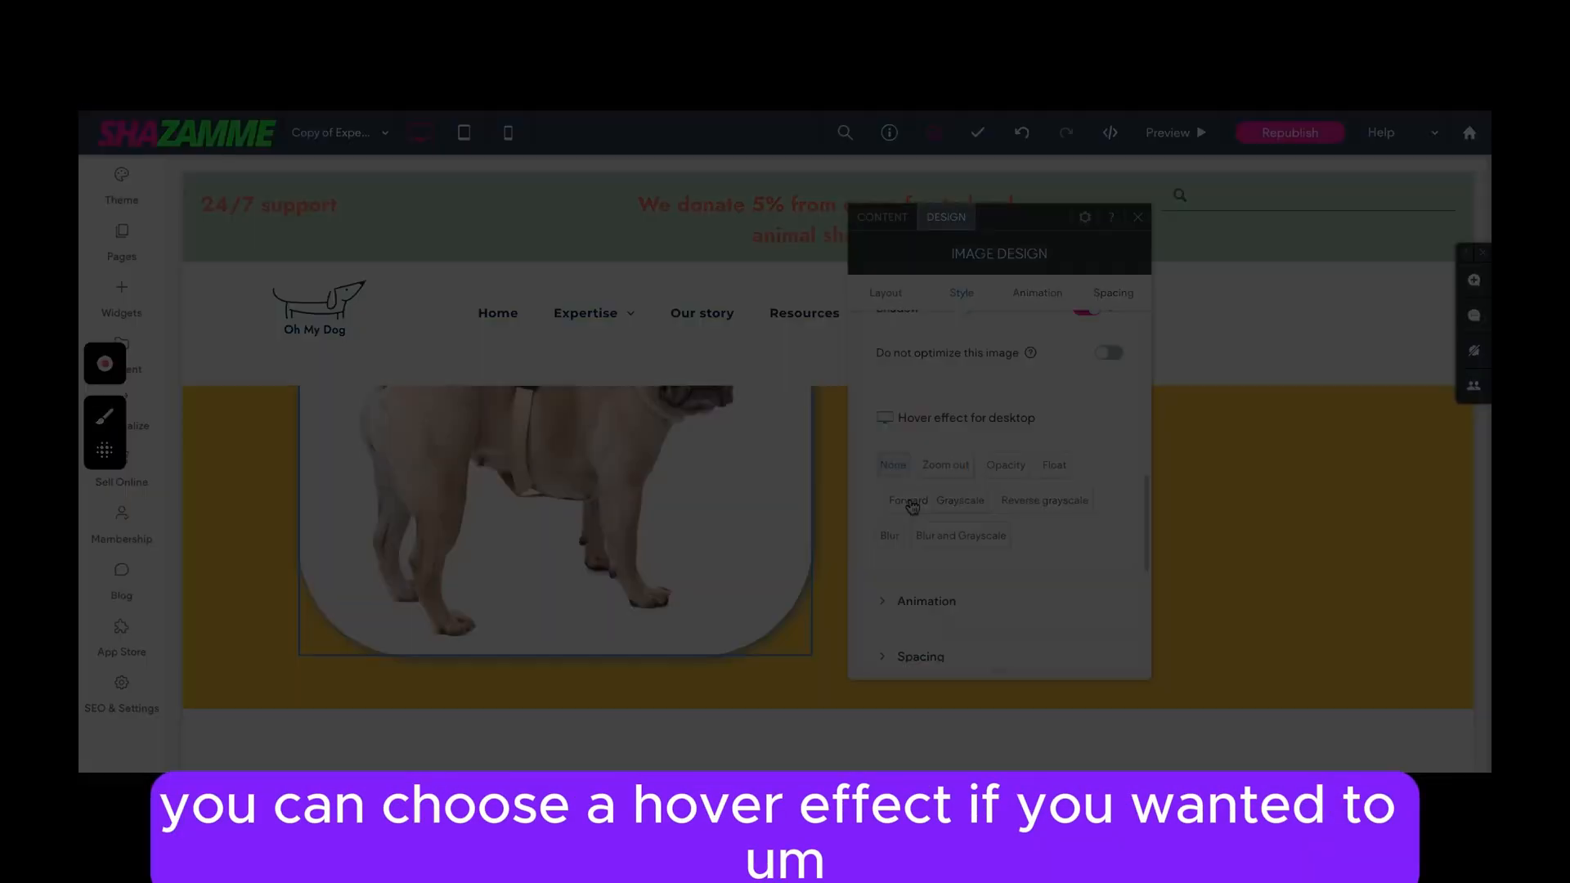
Try the Forward hover effect on the dog image, and set its desktop hover effect to Grayscale.
{"action": "left_click", "coordinate": [908, 500]}
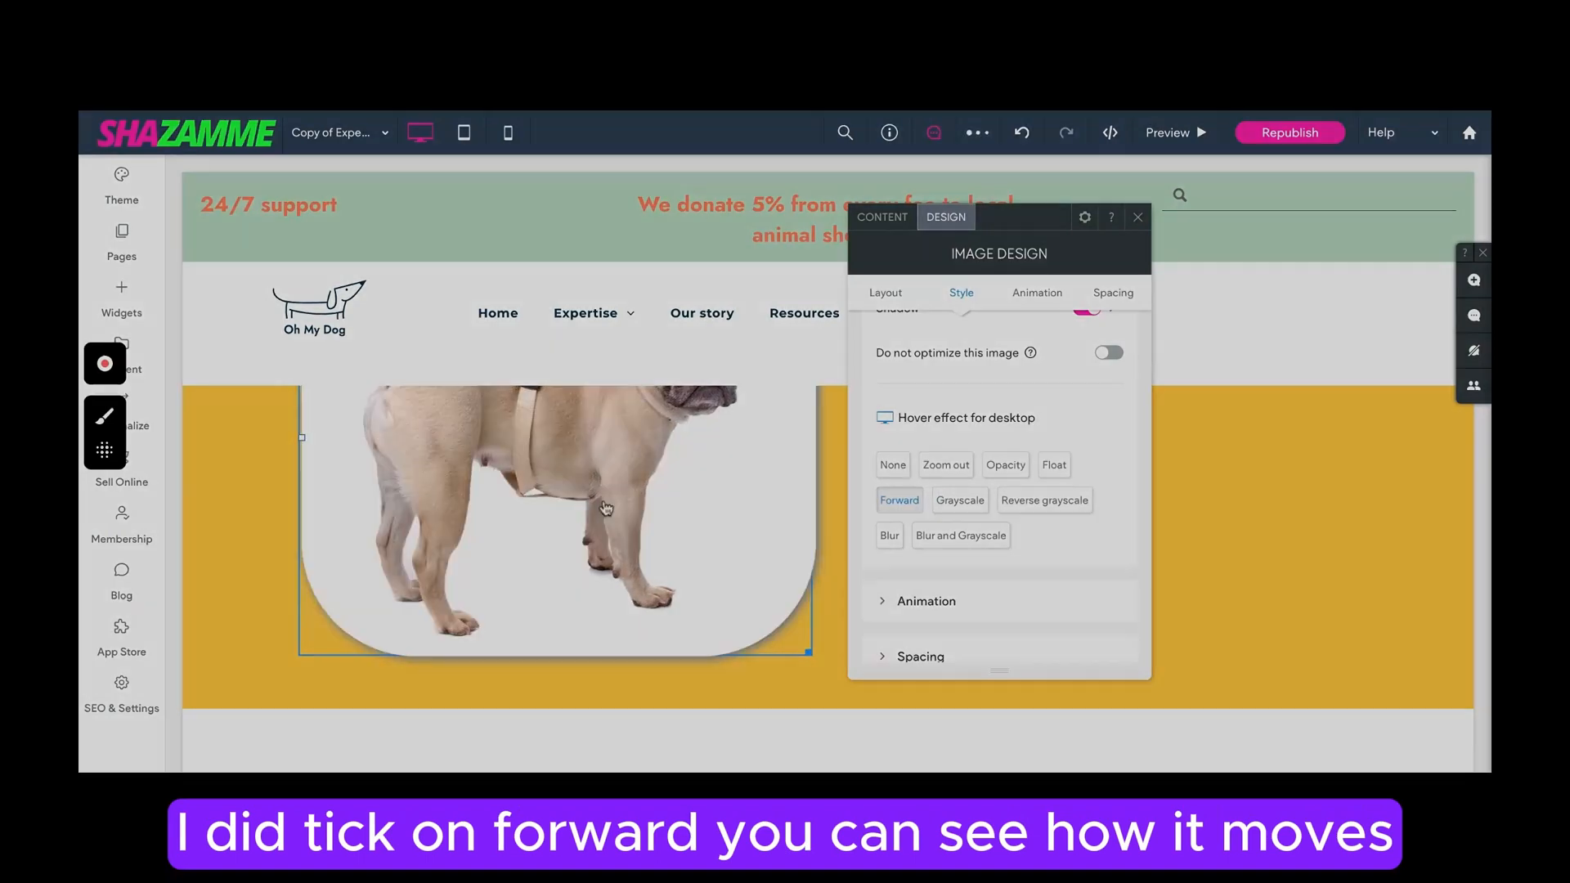
{"action": "left_click", "coordinate": [960, 500]}
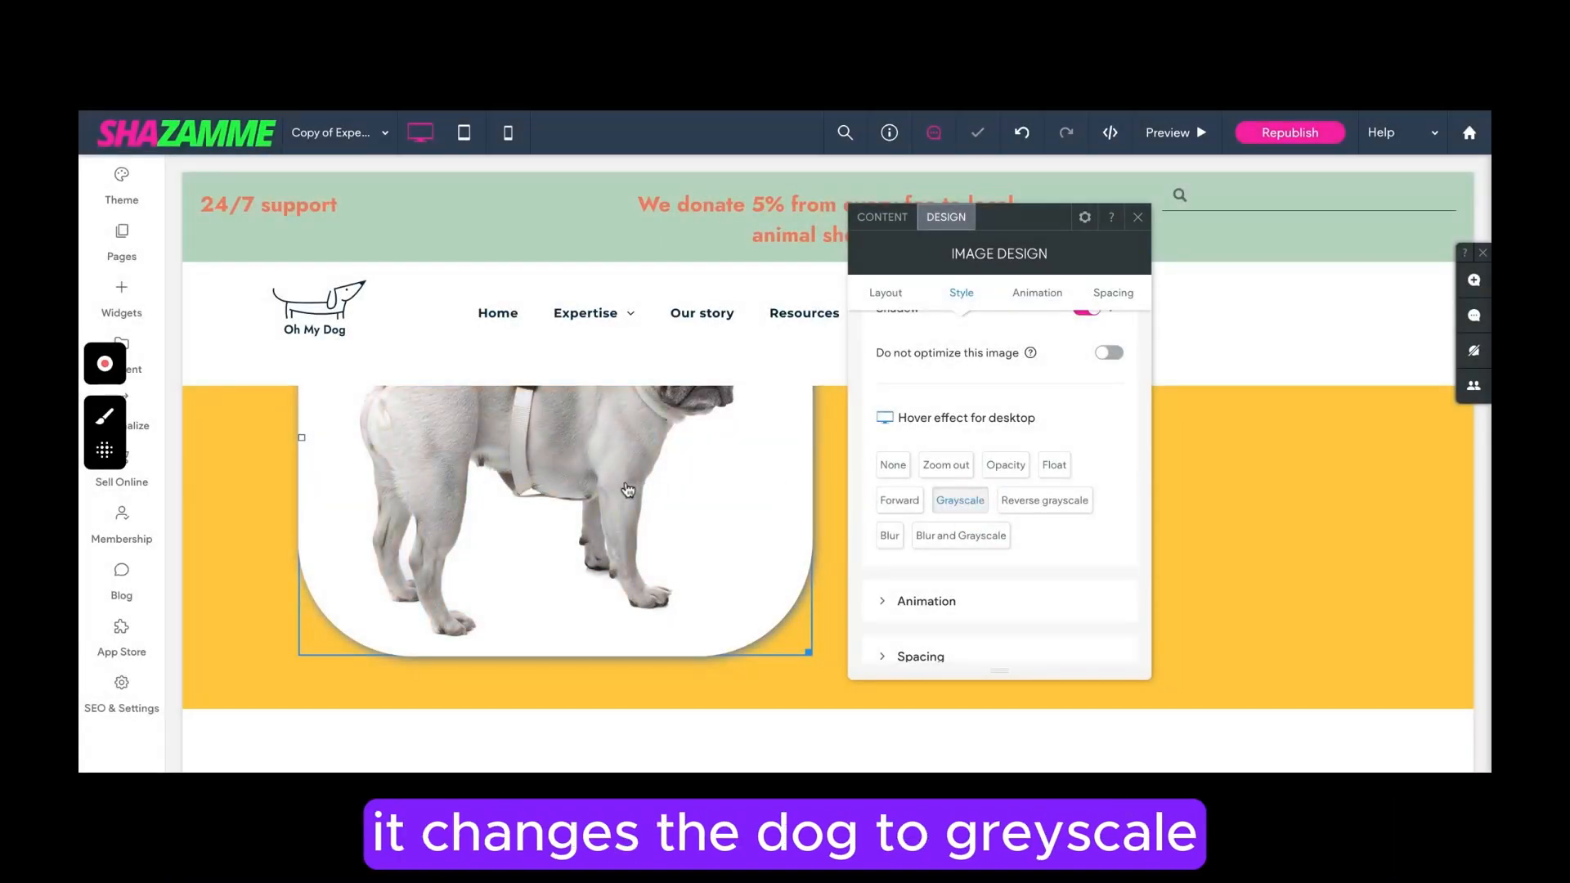
{"action": "scroll", "coordinate": [628, 489], "scroll_direction": "up", "scroll_amount": 1}
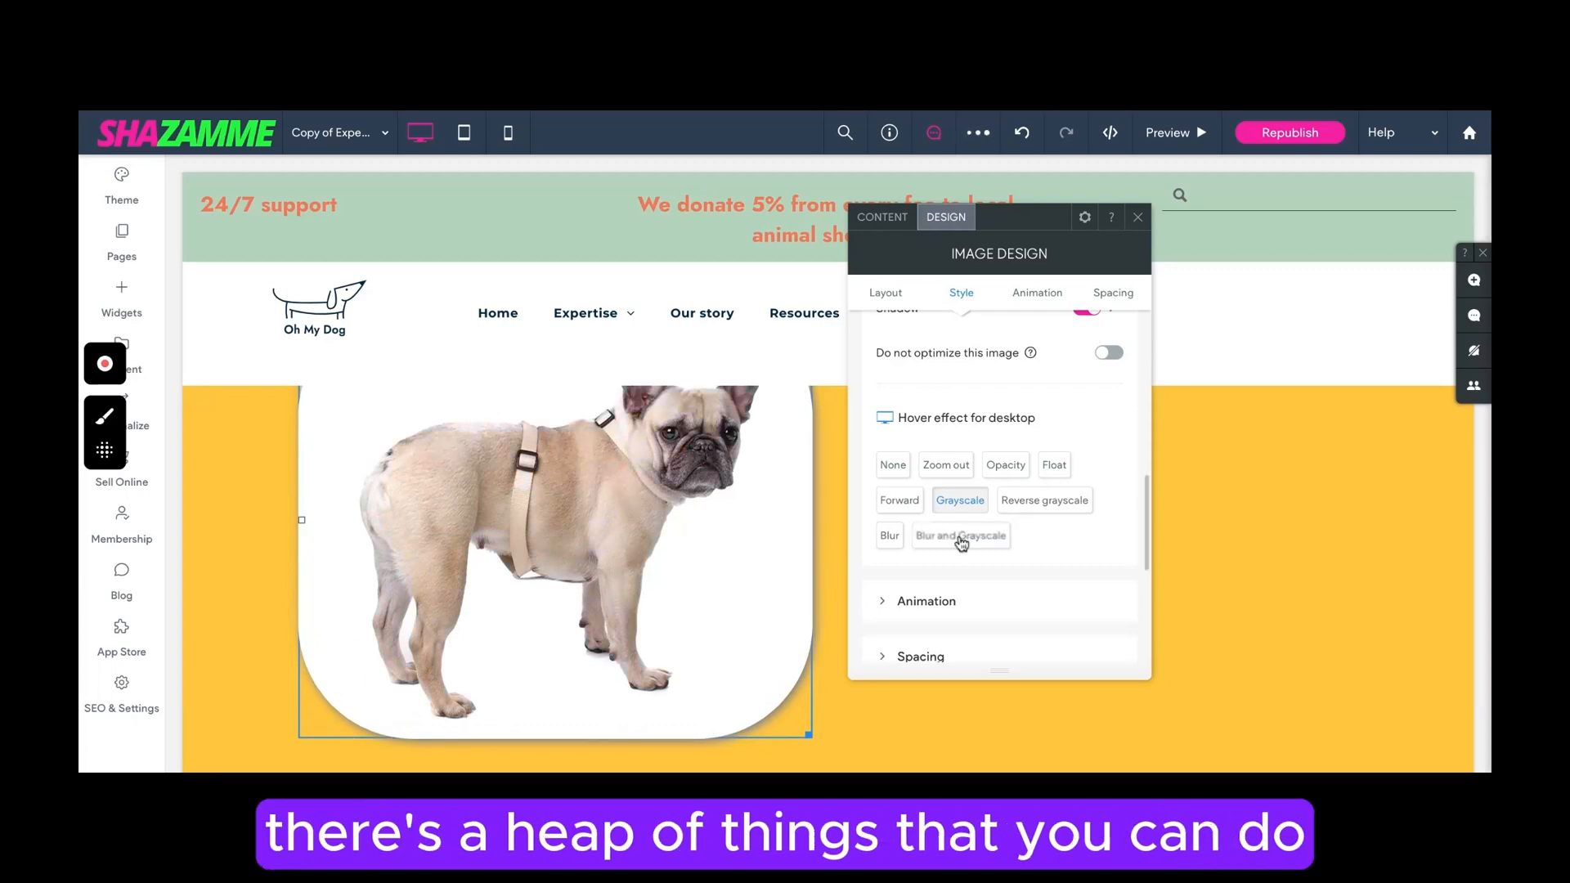
Examine the dog image's spacing settings and the available image layouts, and close the image design settings.
{"action": "scroll", "coordinate": [962, 544], "scroll_direction": "down", "scroll_amount": 2}
{"action": "scroll", "coordinate": [961, 544], "scroll_direction": "down", "scroll_amount": 1}
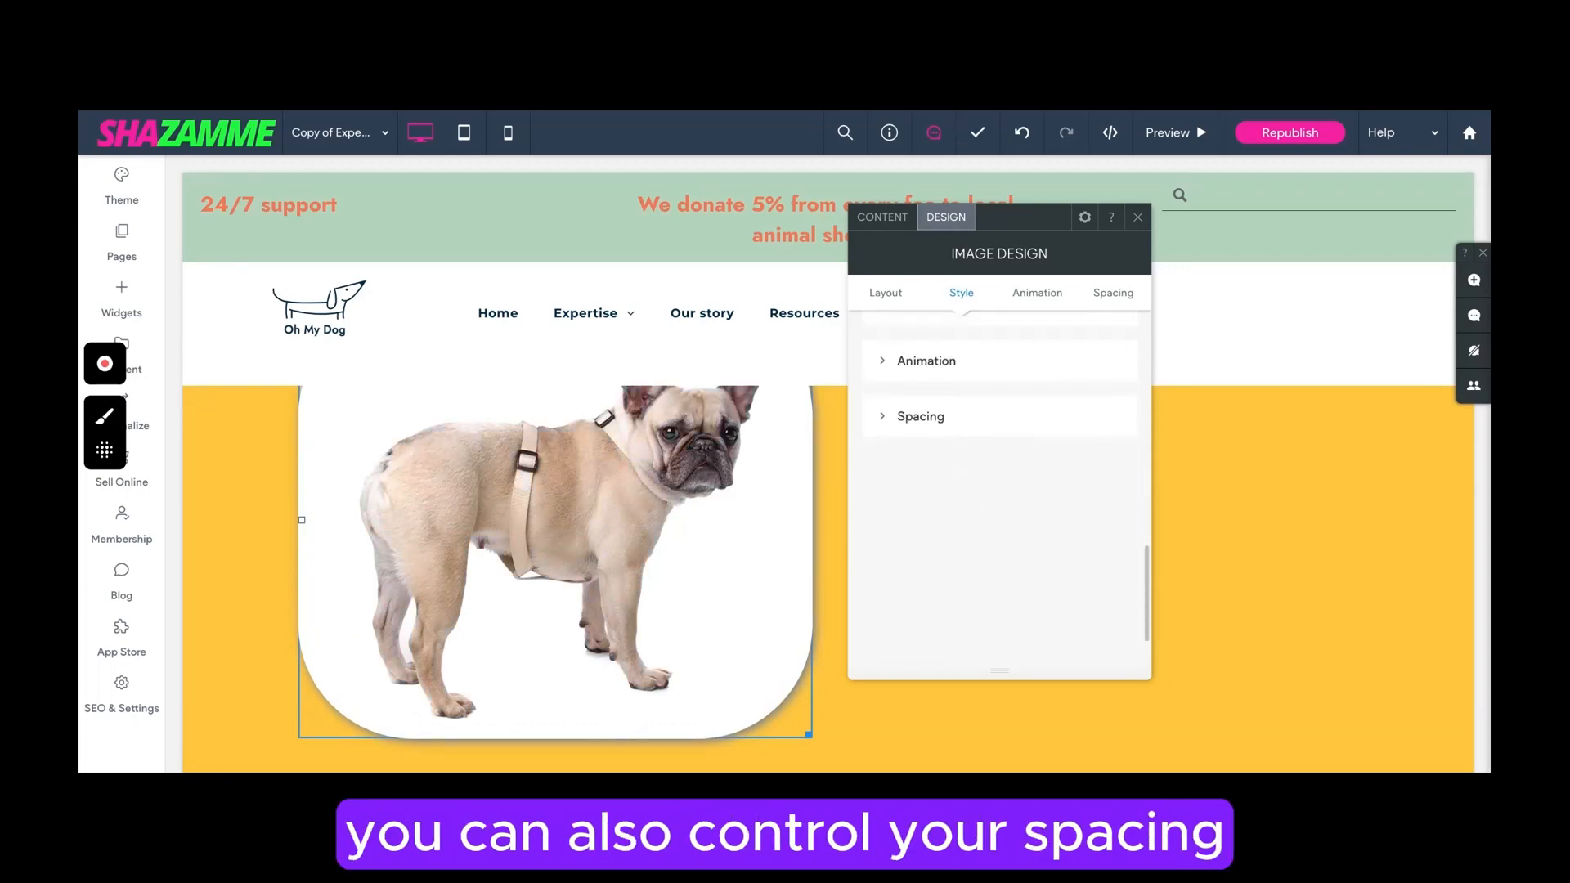
{"action": "left_click", "coordinate": [889, 462]}
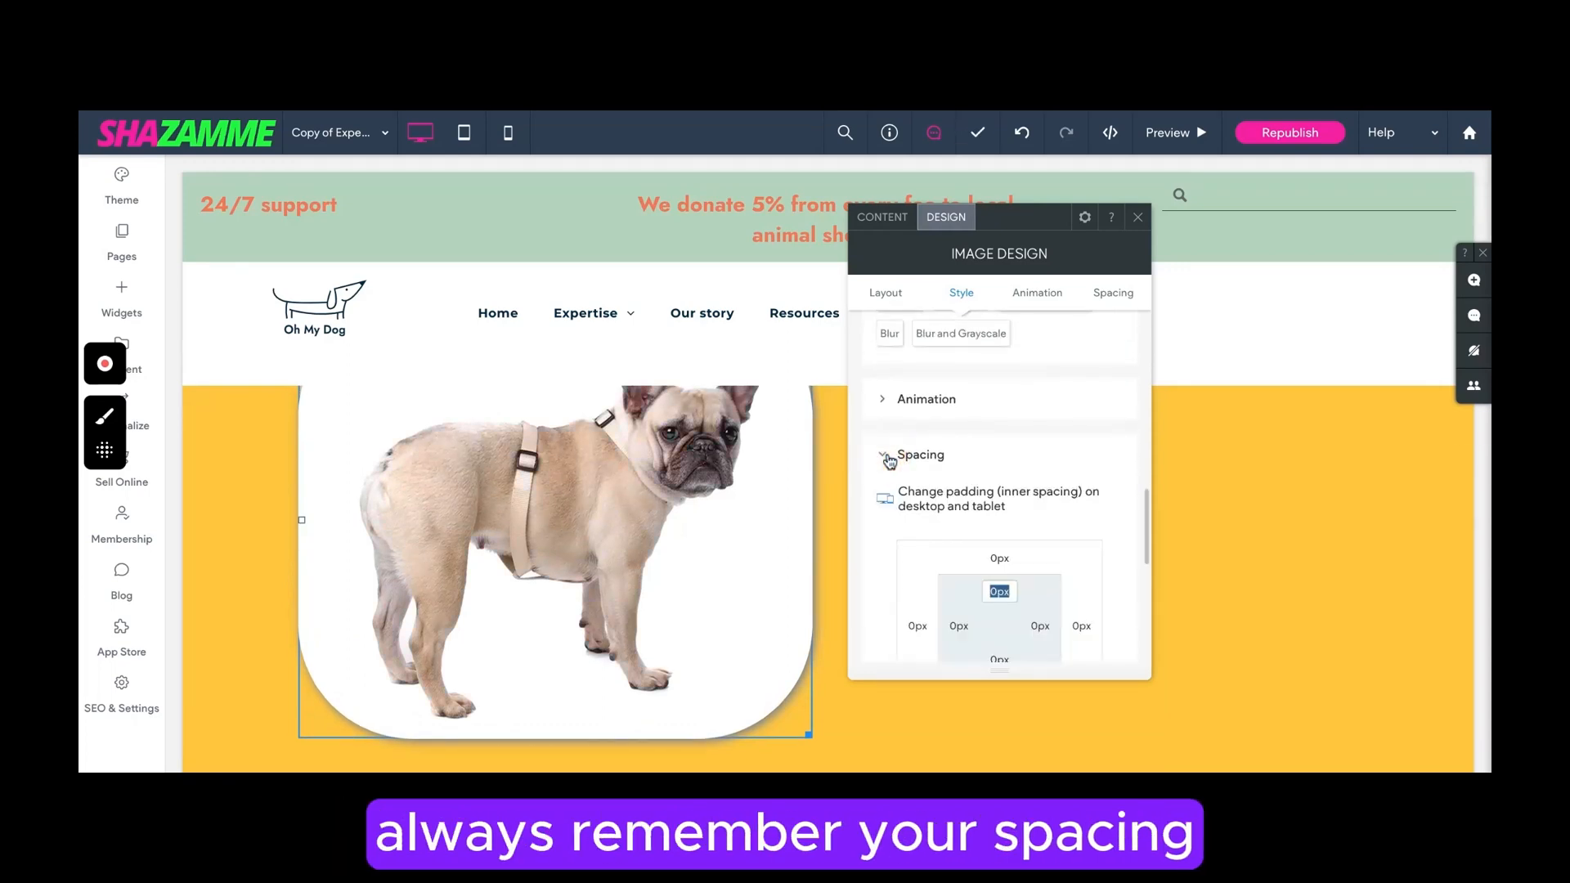
{"action": "left_click", "coordinate": [889, 459]}
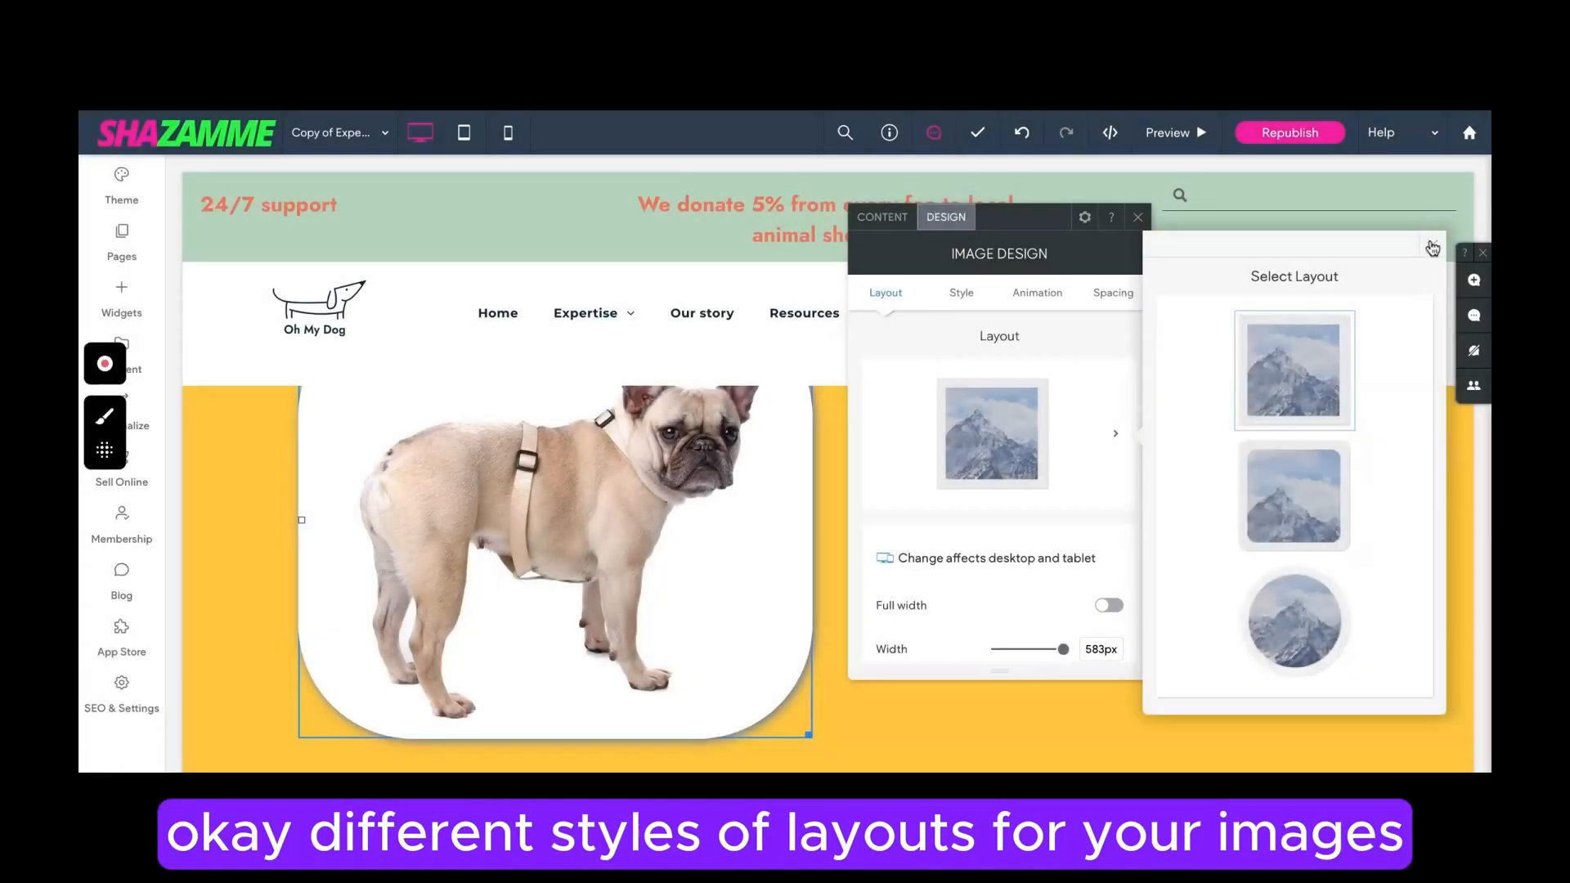
{"action": "left_click", "coordinate": [1431, 246]}
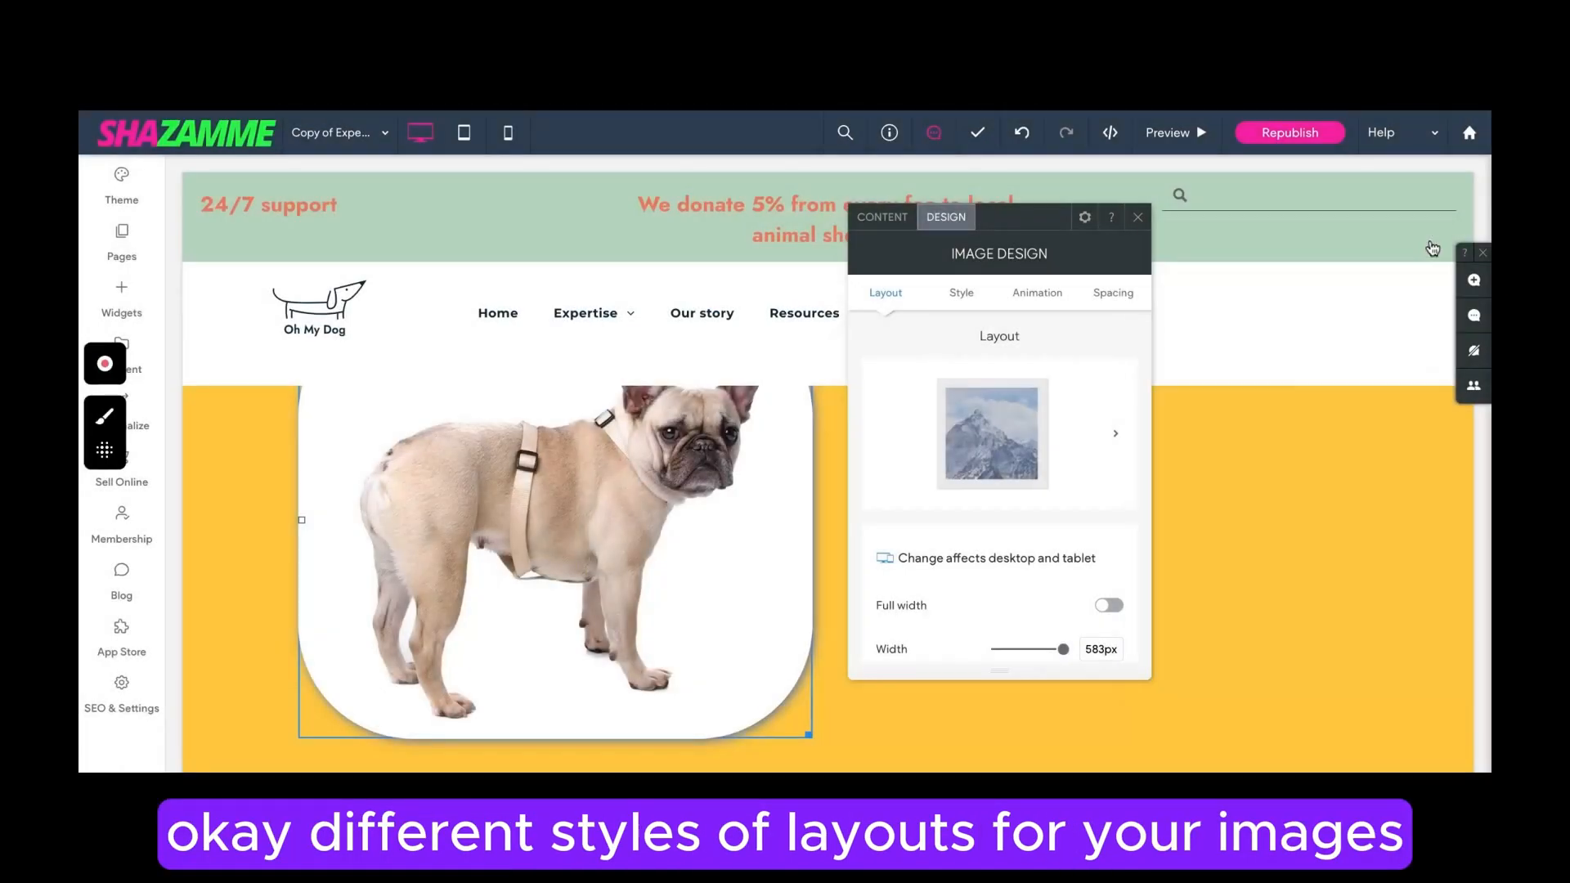
{"action": "left_click", "coordinate": [1136, 216]}
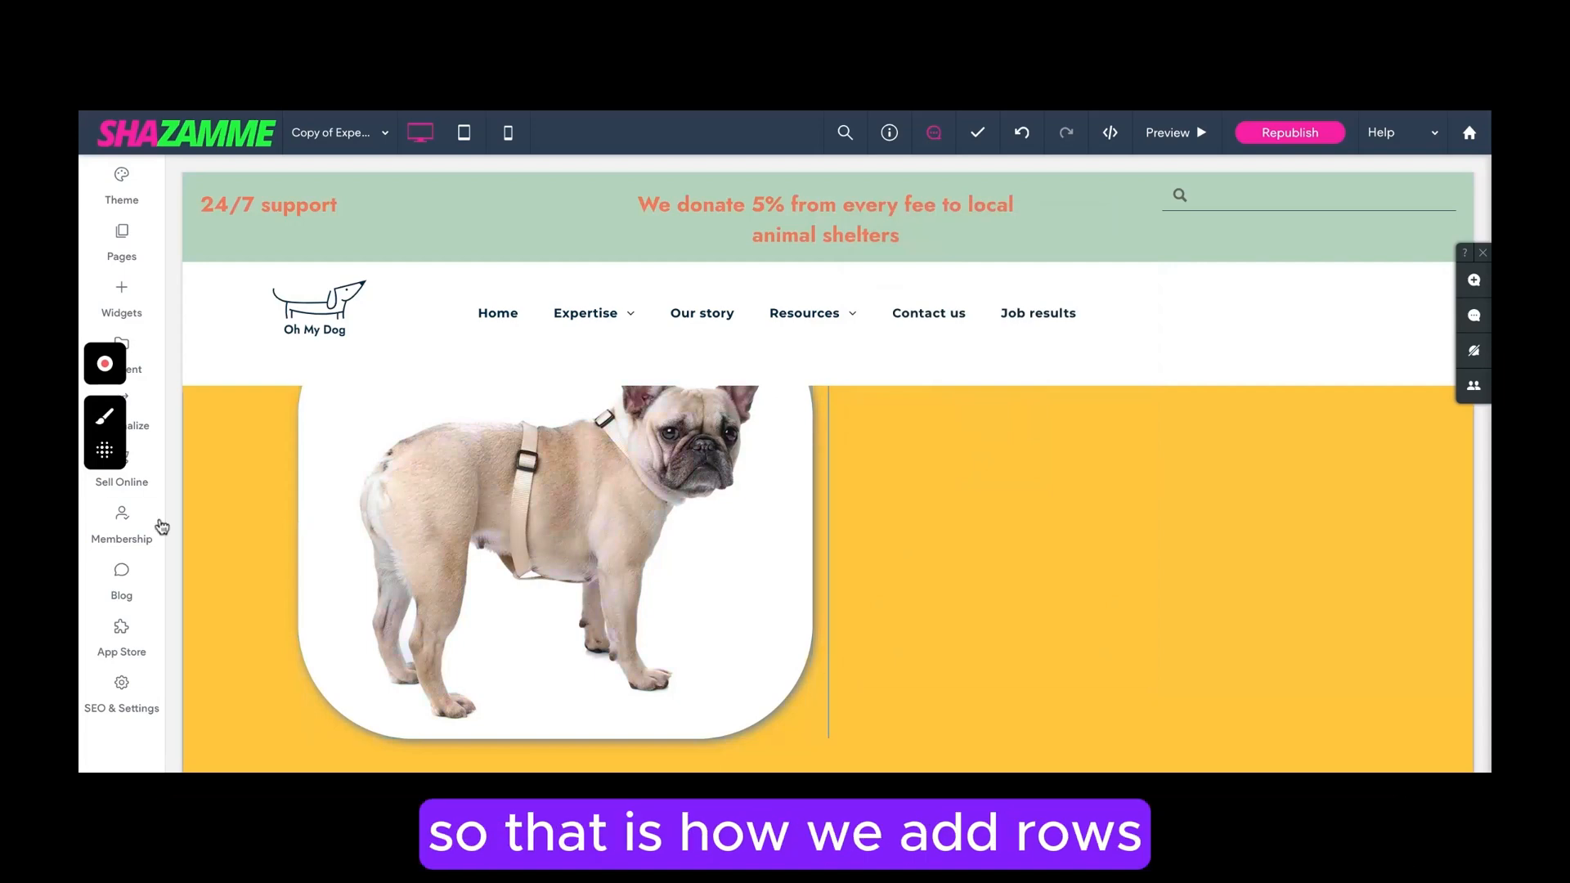
{"action": "scroll", "coordinate": [217, 516], "scroll_direction": "up", "scroll_amount": 2}
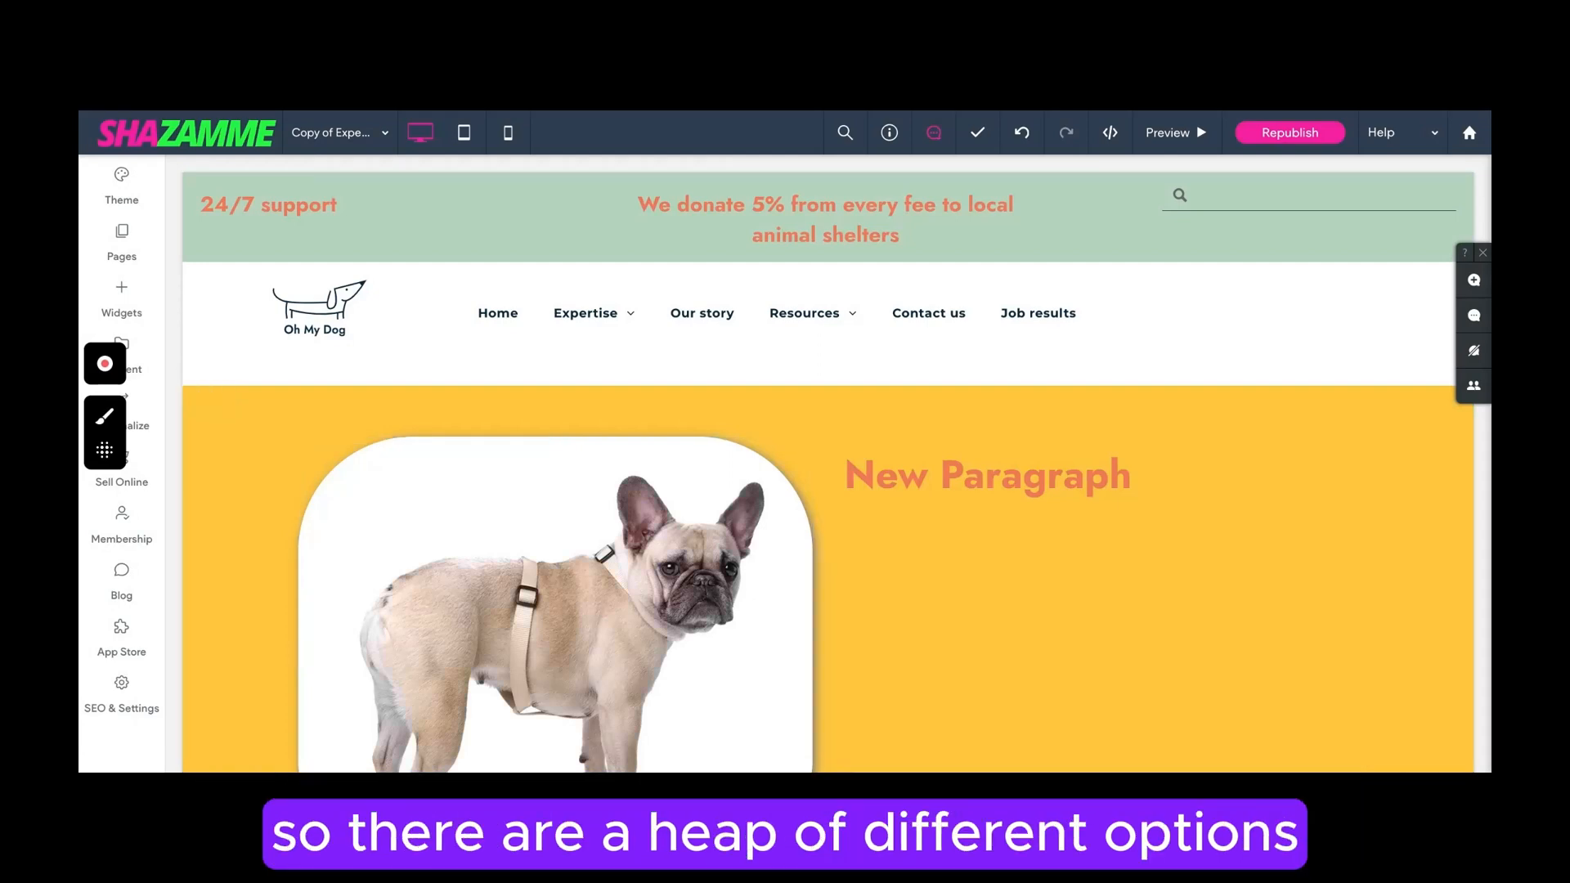
{"action": "left_click", "coordinate": [1258, 676]}
{"action": "scroll", "coordinate": [1260, 677], "scroll_direction": "down", "scroll_amount": 1}
{"action": "scroll", "coordinate": [1260, 677], "scroll_direction": "down", "scroll_amount": 4}
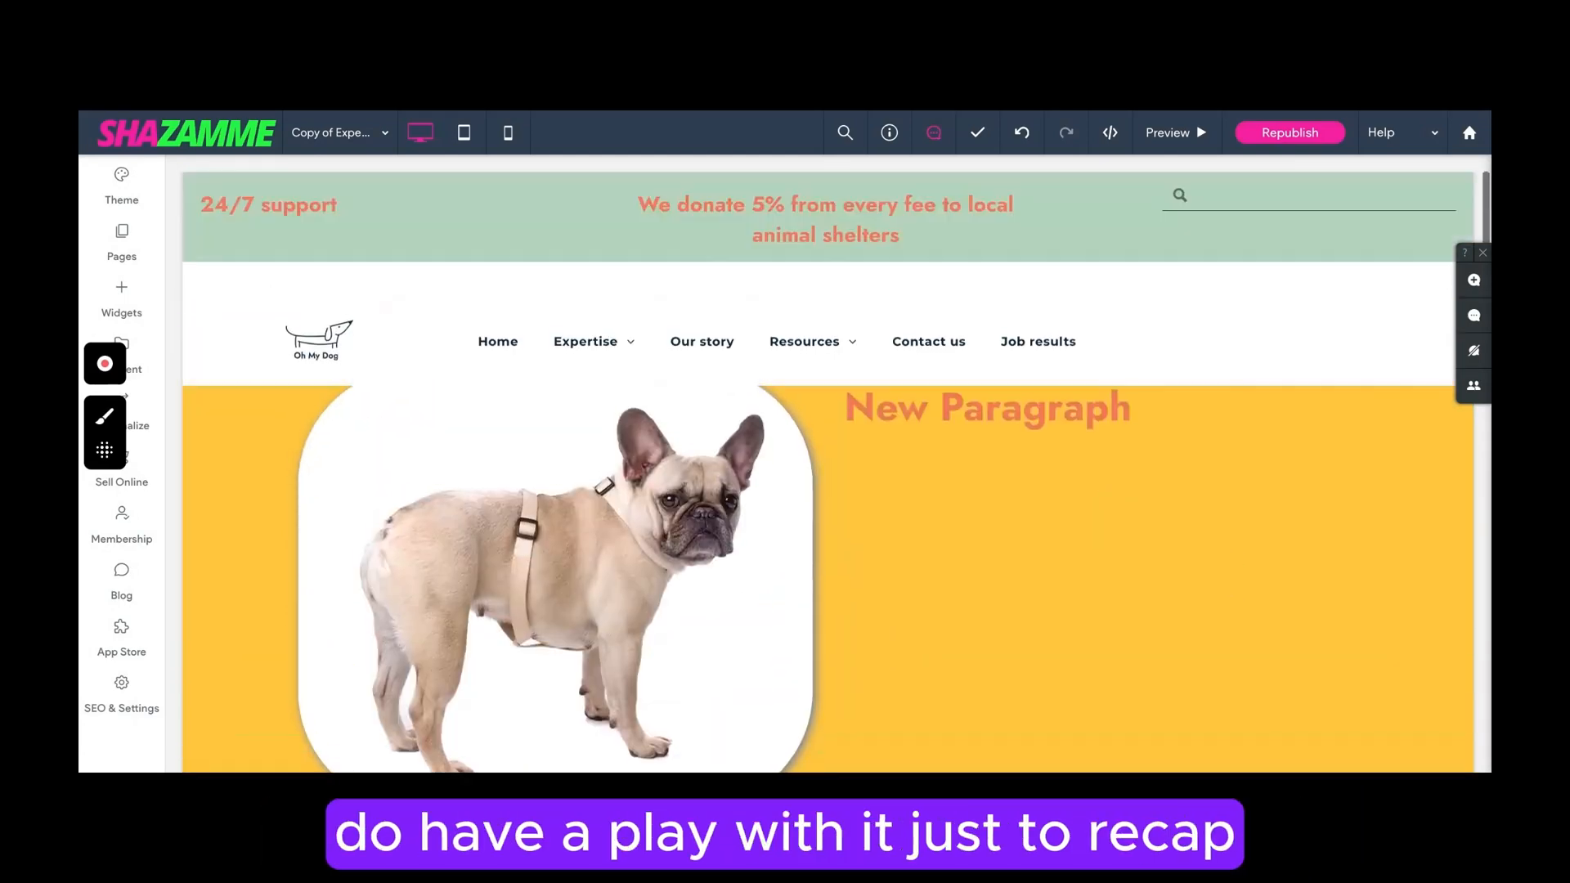
{"action": "scroll", "coordinate": [1101, 556], "scroll_direction": "down", "scroll_amount": 1}
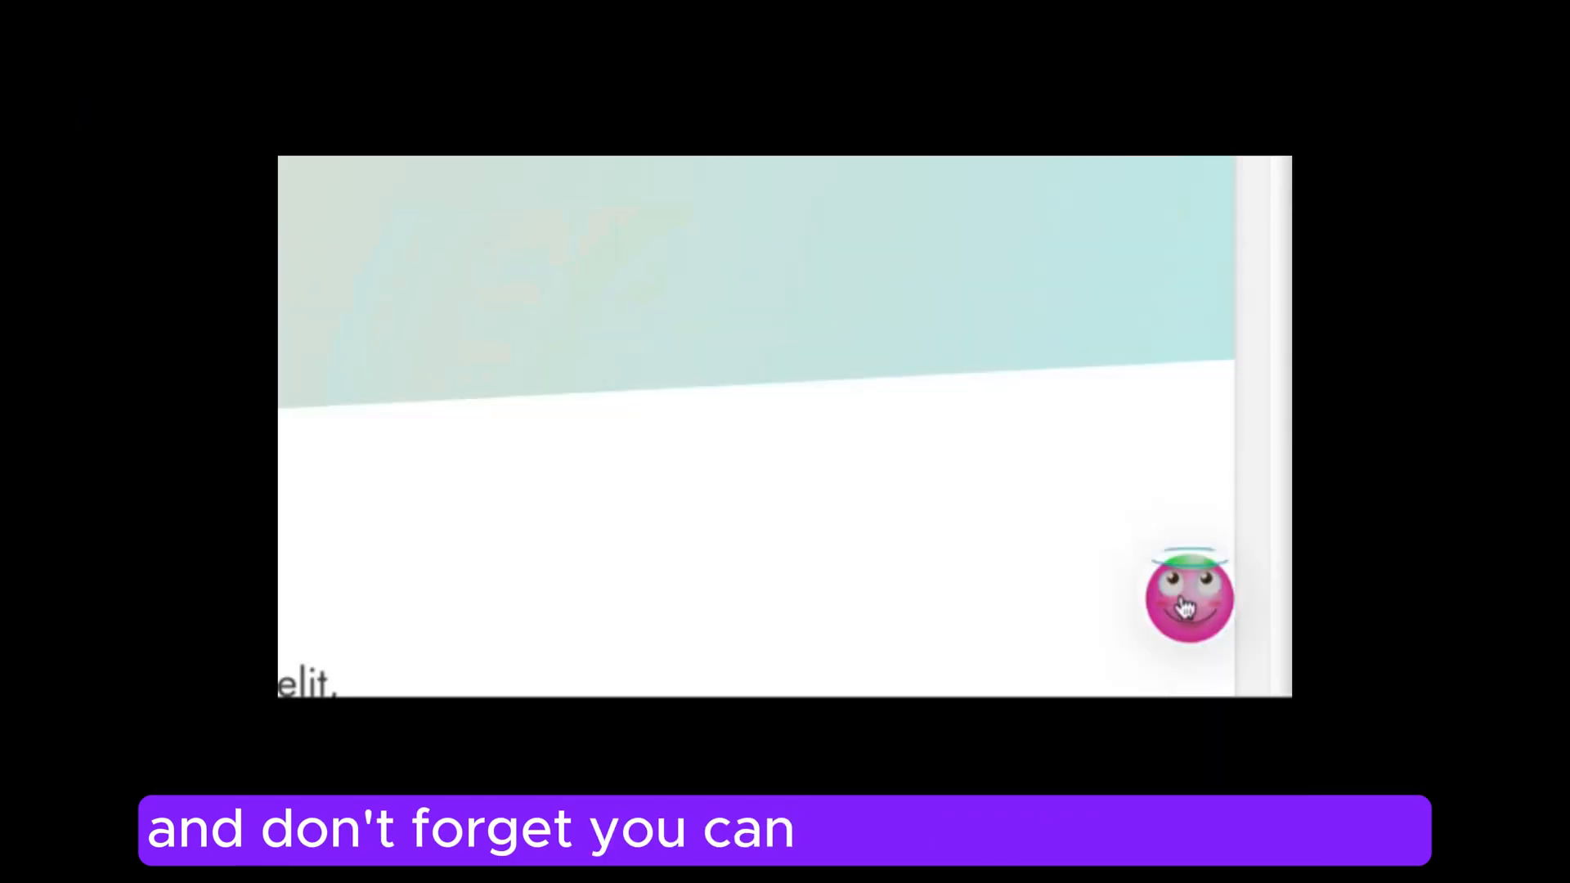
Open the support chat from the smiley face on the page.
{"action": "left_click", "coordinate": [1185, 608]}
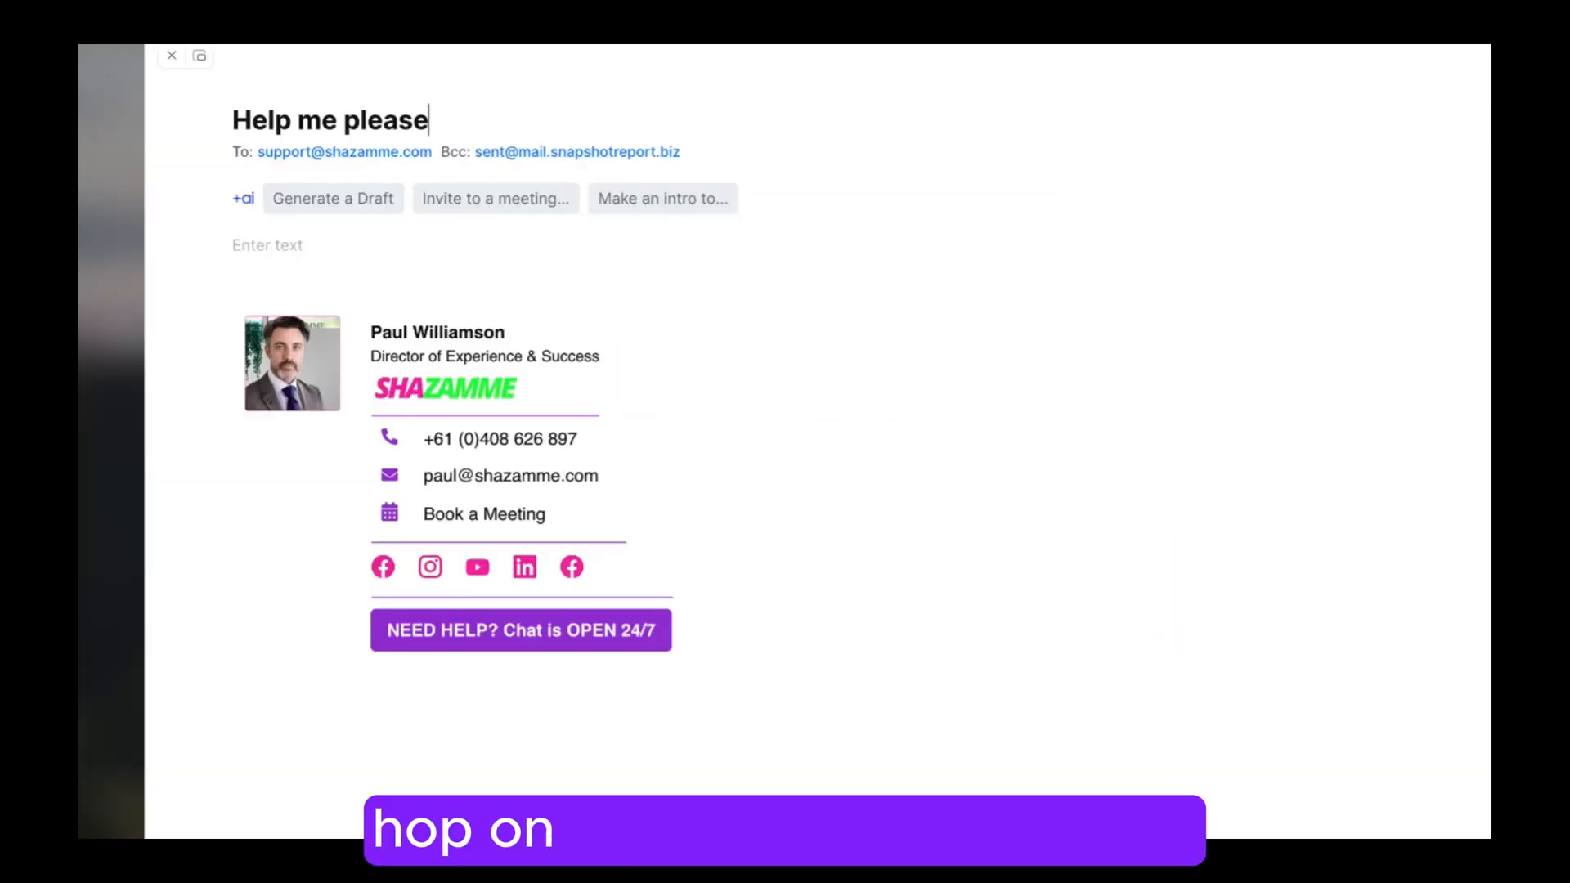
In the email app, write "Hi Support, I need some help. Regards," as the body of the "Help me please" message.
{"action": "key", "text": "Tab"}
{"action": "key", "text": "Tab"}
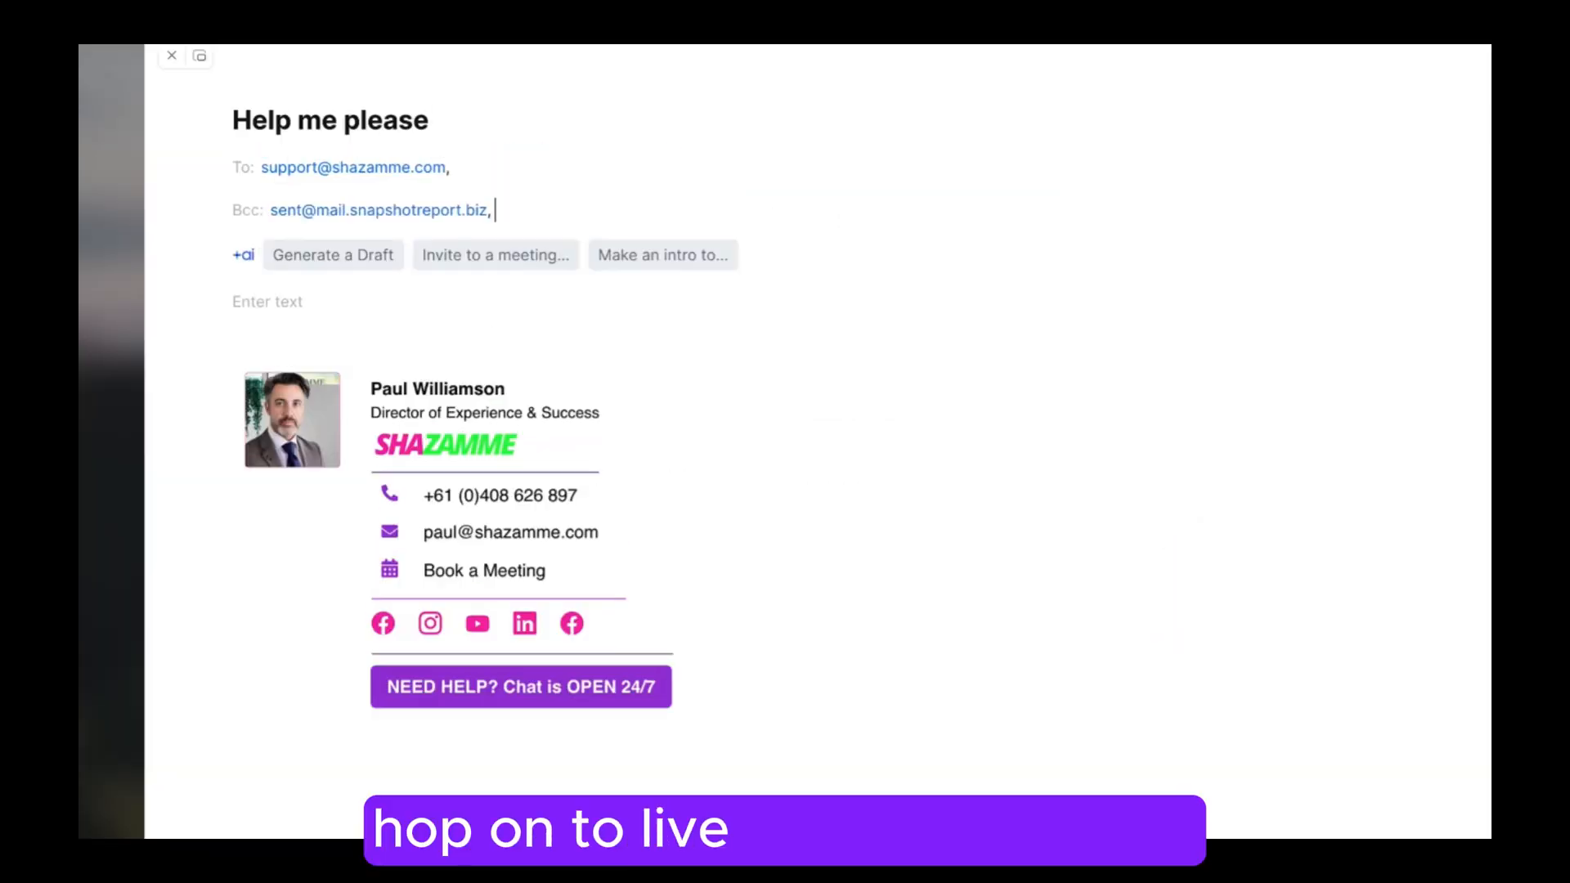
{"action": "key", "text": "Tab"}
{"action": "type", "text": "Hi Support,"}
{"action": "key", "text": "Return"}
{"action": "key", "text": "Return"}
{"action": "type", "text": "I need some help"}
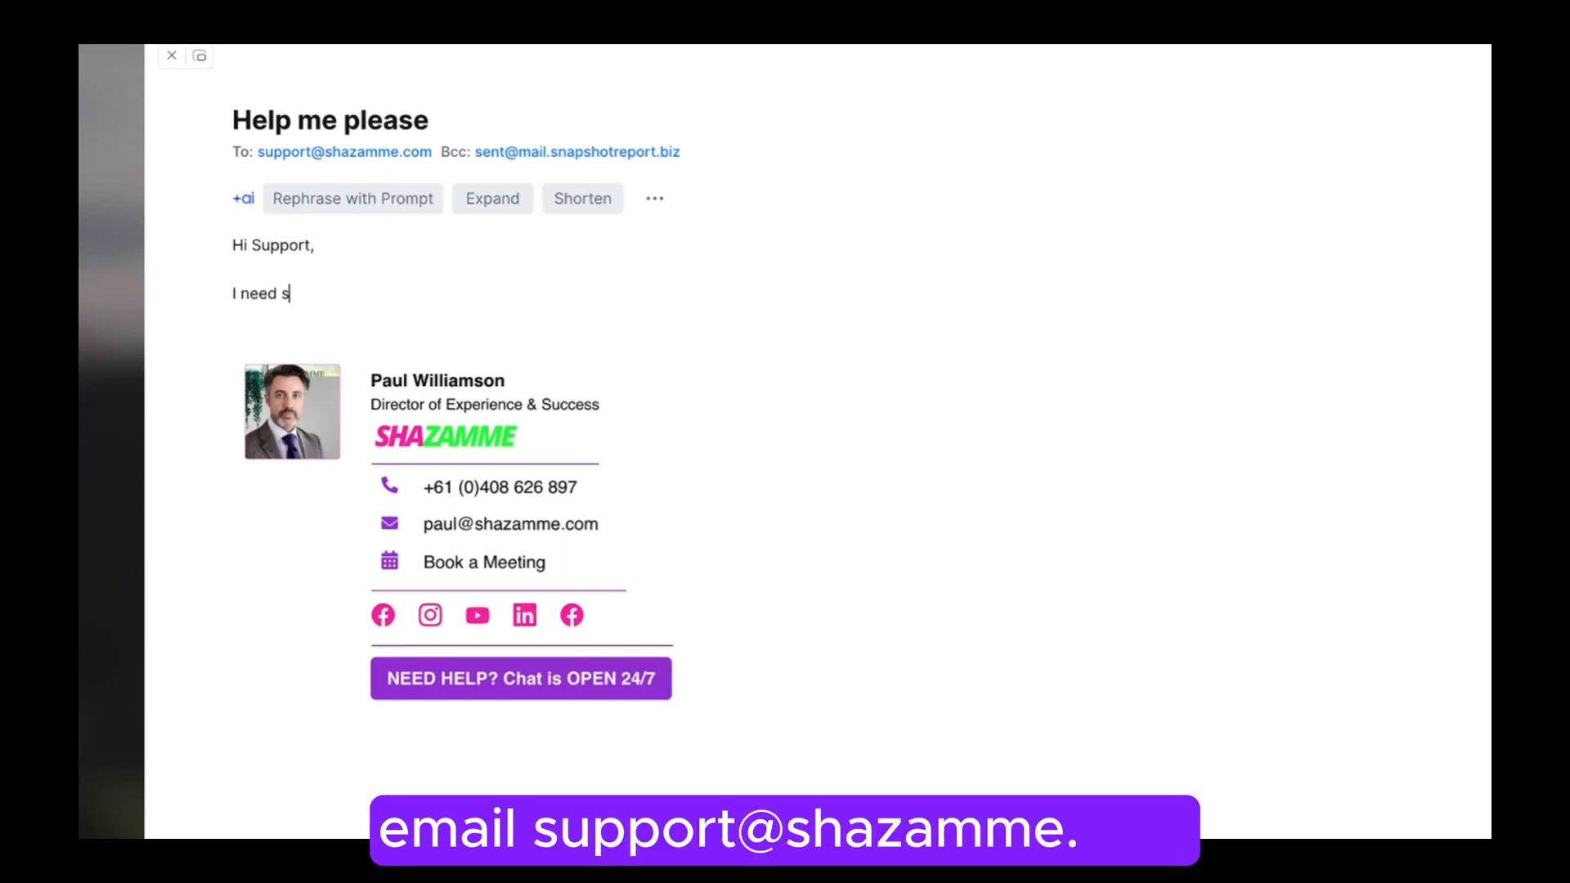
{"action": "type", "text": "."}
{"action": "key", "text": "Return"}
{"action": "key", "text": "Return"}
{"action": "type", "text": "Regards,"}
{"action": "key", "text": "Return"}
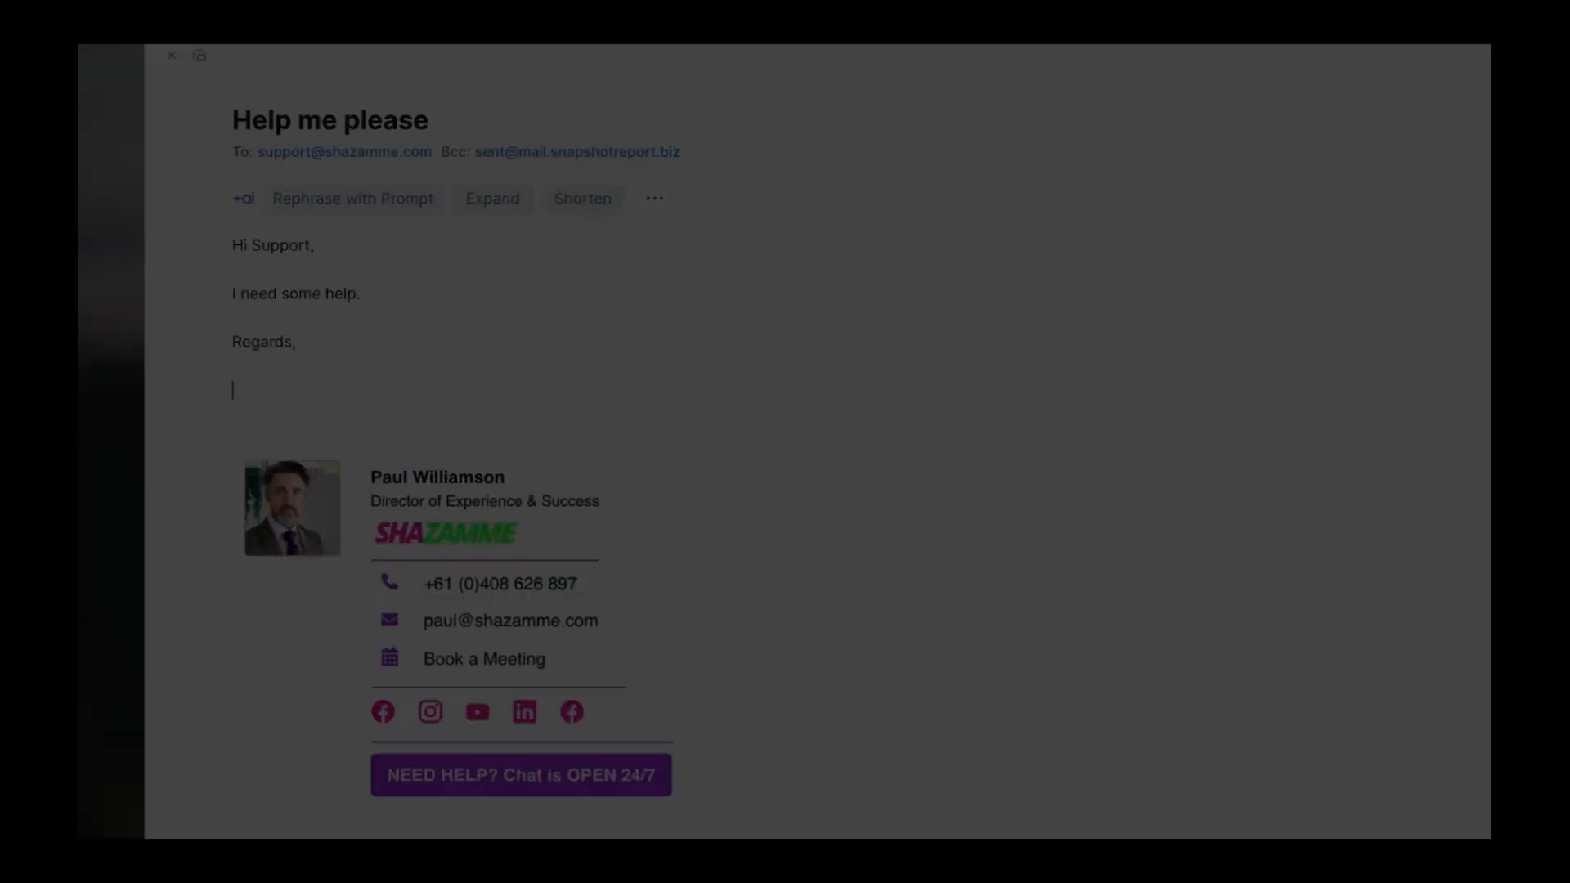